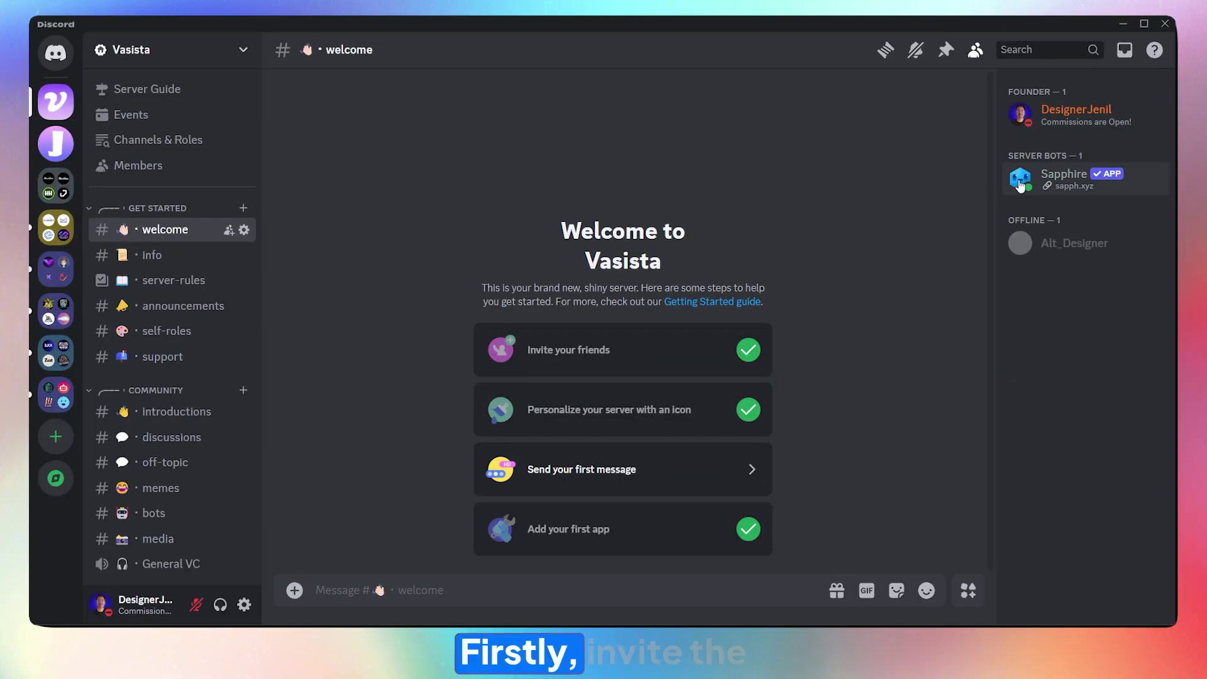
Open the Sapphire bot's profile from the server's member list and view its full bio.
{"action": "left_click", "coordinate": [1021, 182]}
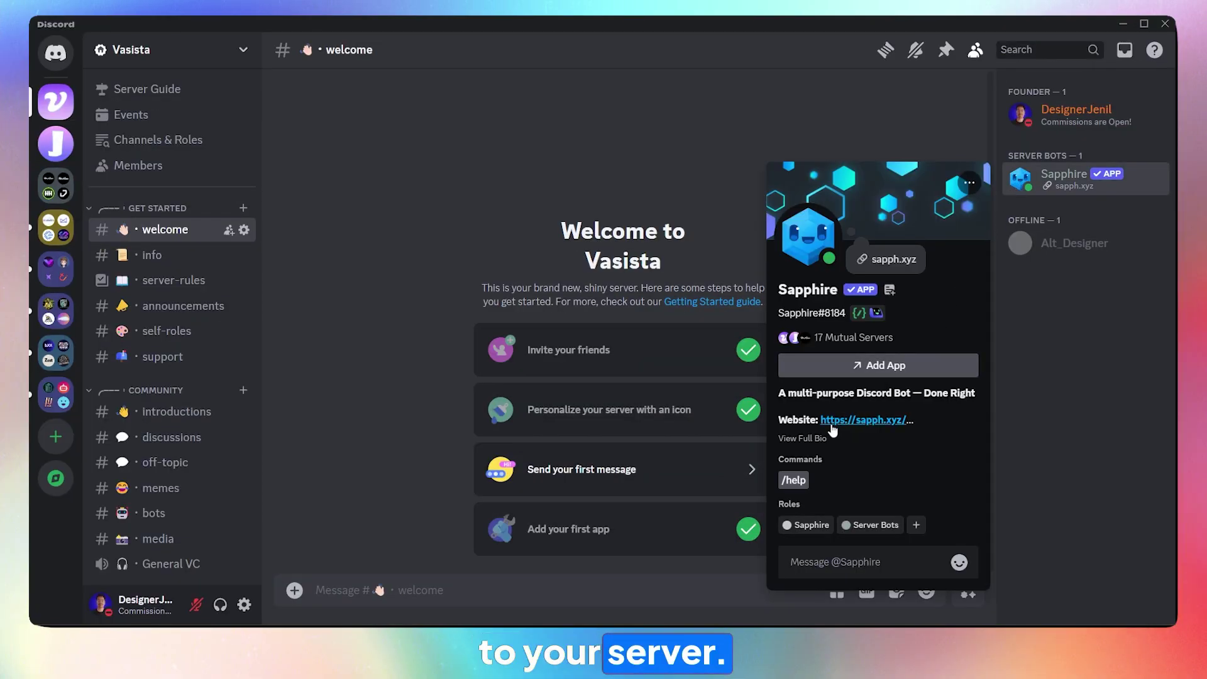
{"action": "left_click", "coordinate": [803, 439]}
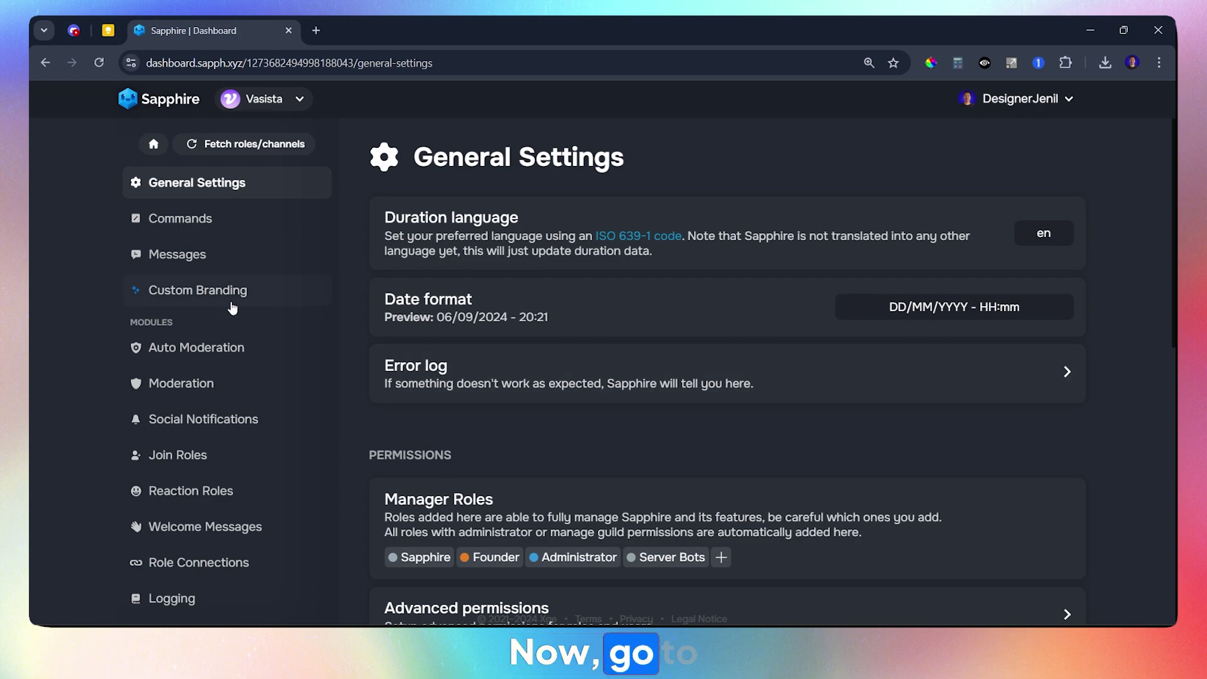
In the Sapphire dashboard for the Vasista server, create a message template named "main message".
{"action": "left_click", "coordinate": [175, 259]}
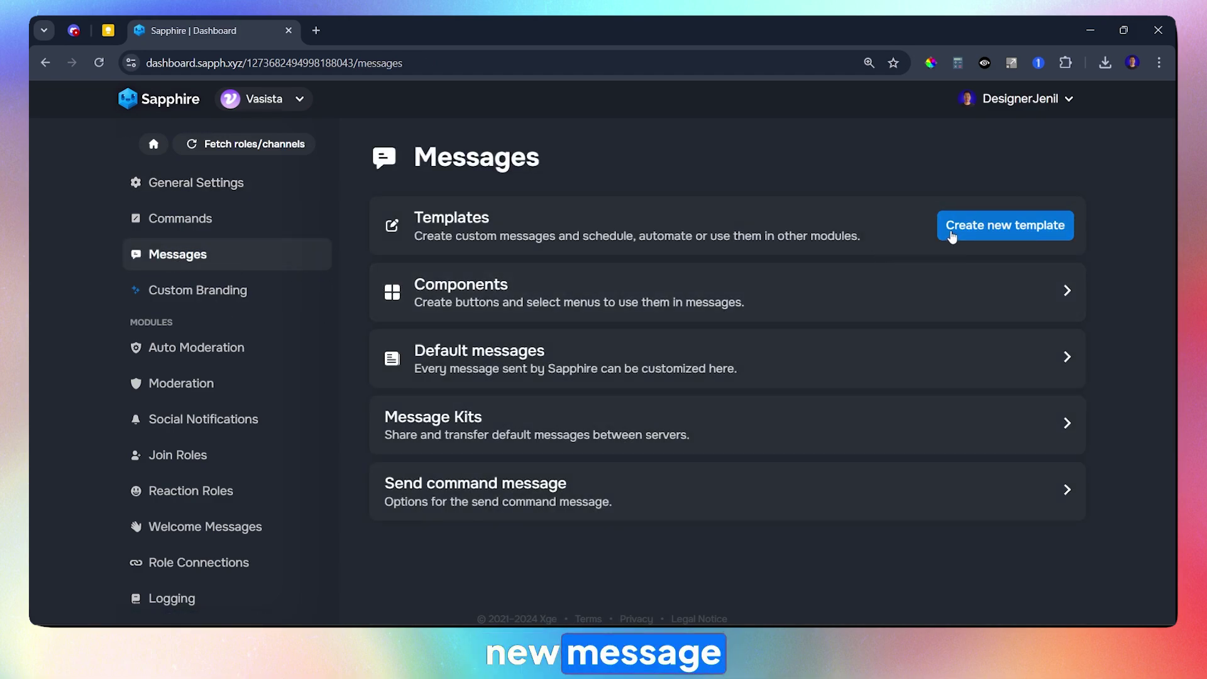
{"action": "left_click", "coordinate": [952, 236]}
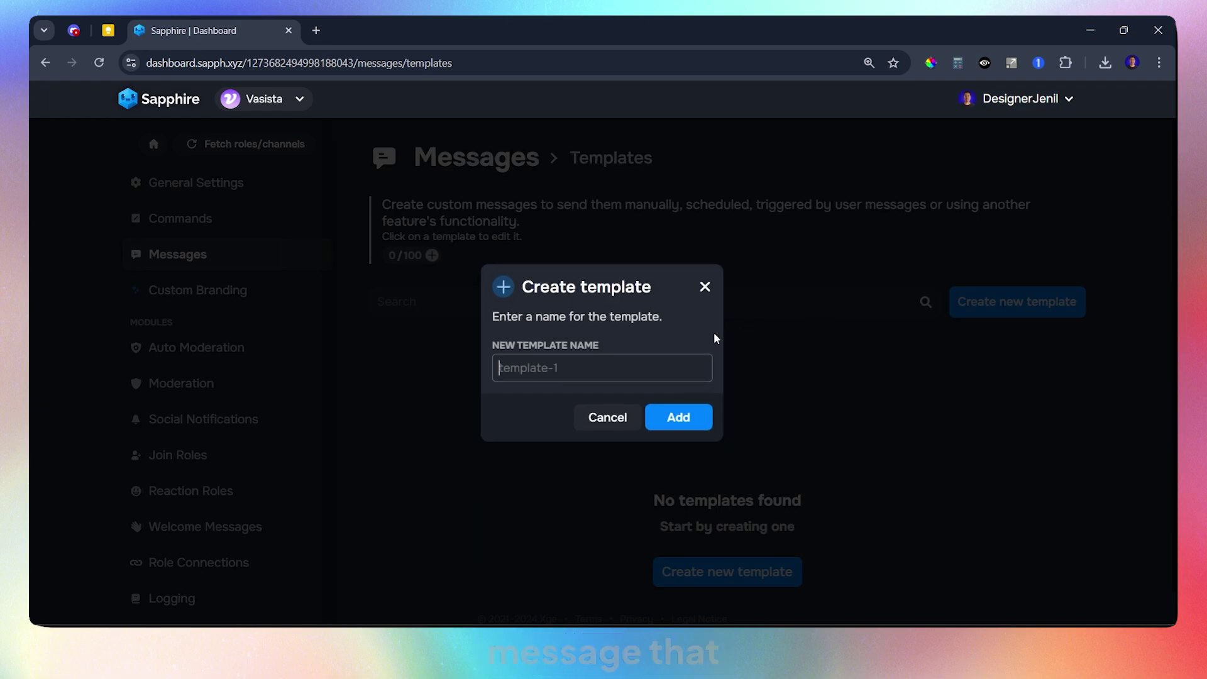
{"action": "type", "text": "main"}
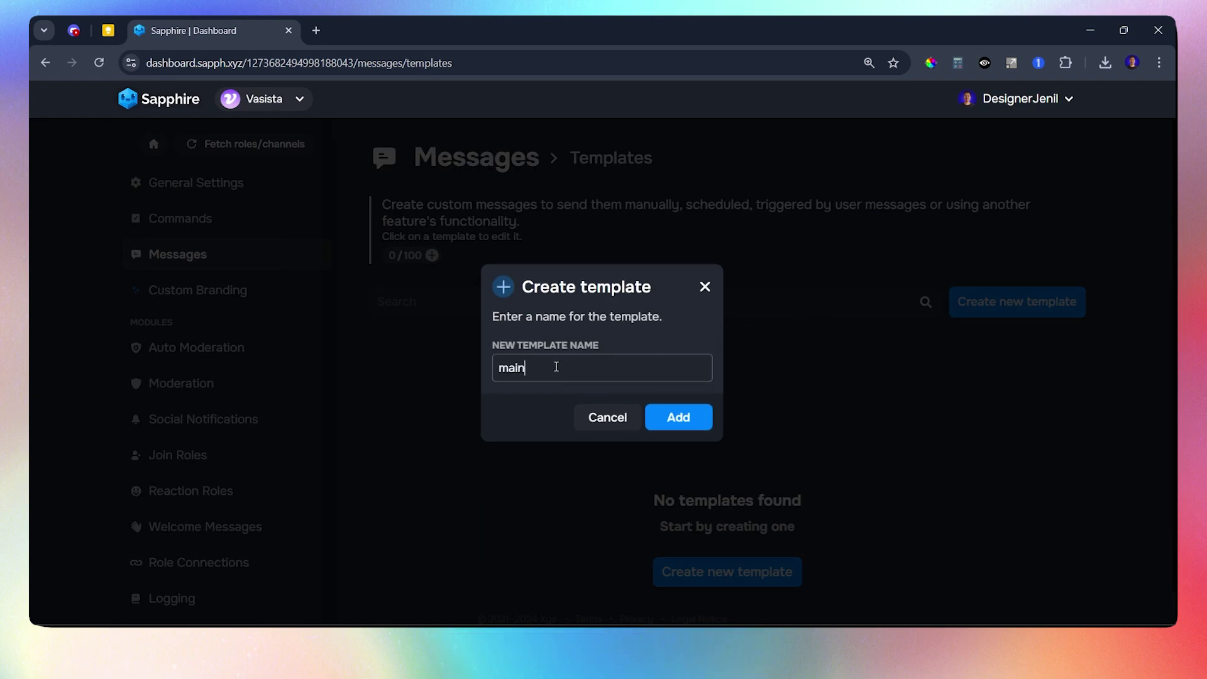
{"action": "left_click", "coordinate": [664, 417]}
Replace the main message template's raw JSON with the copied "Guidebook" welcome embed and preview it.
{"action": "left_click", "coordinate": [443, 180]}
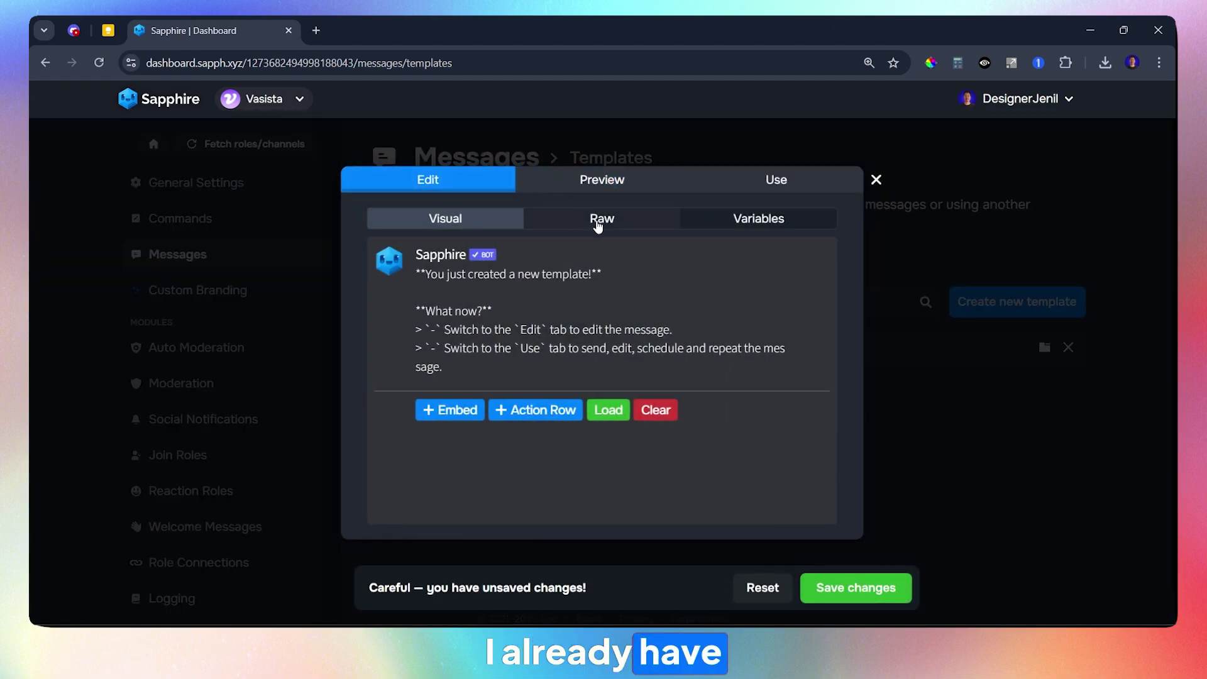
{"action": "left_click", "coordinate": [598, 219]}
{"action": "key", "text": "ctrl+a"}
{"action": "key", "text": "ctrl+v"}
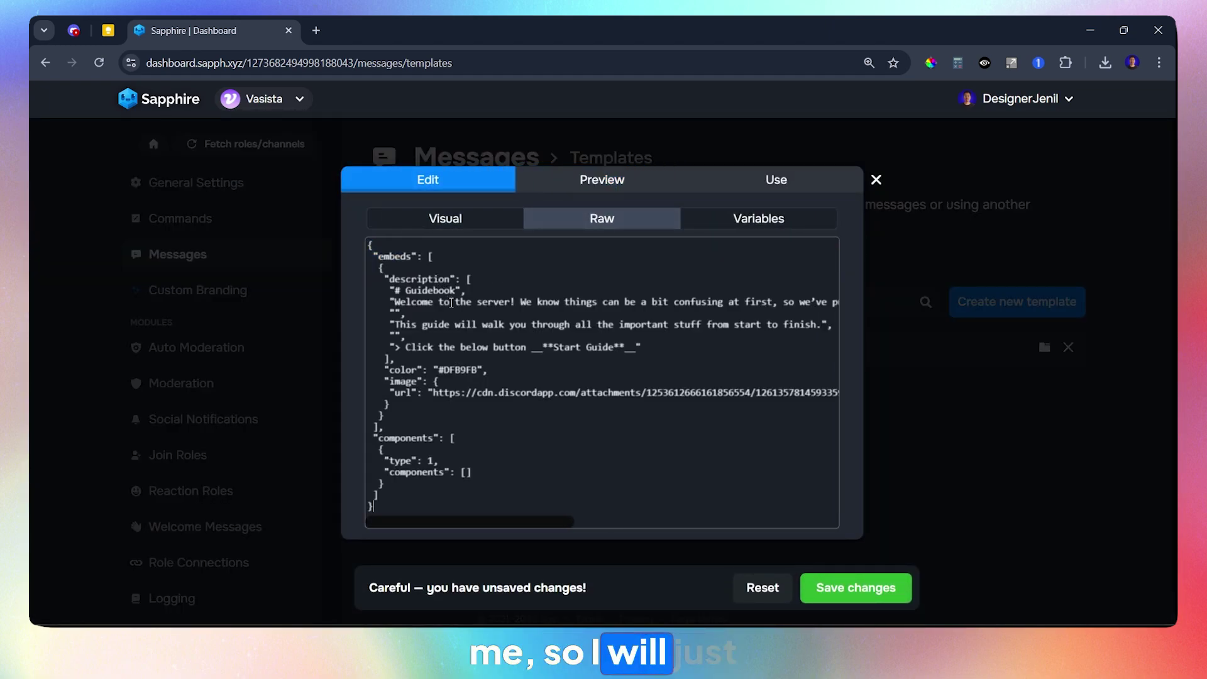
{"action": "left_click", "coordinate": [444, 227]}
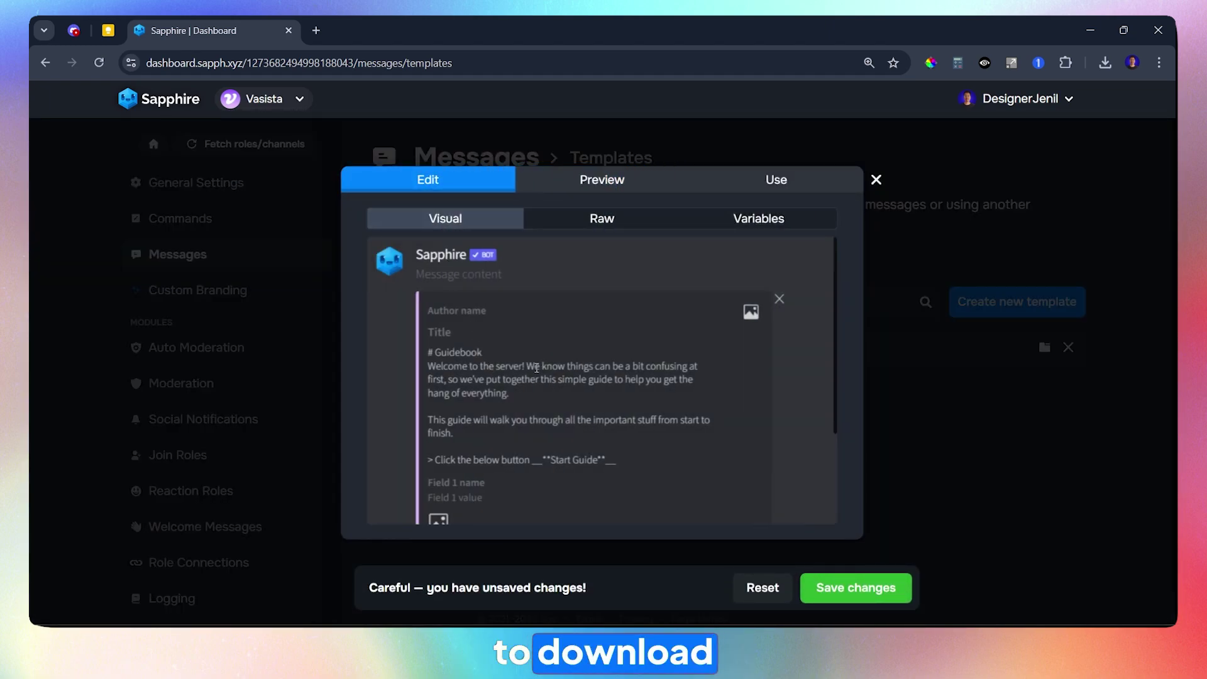
{"action": "scroll", "coordinate": [535, 377], "scroll_direction": "down", "scroll_amount": 2}
{"action": "left_click", "coordinate": [602, 180]}
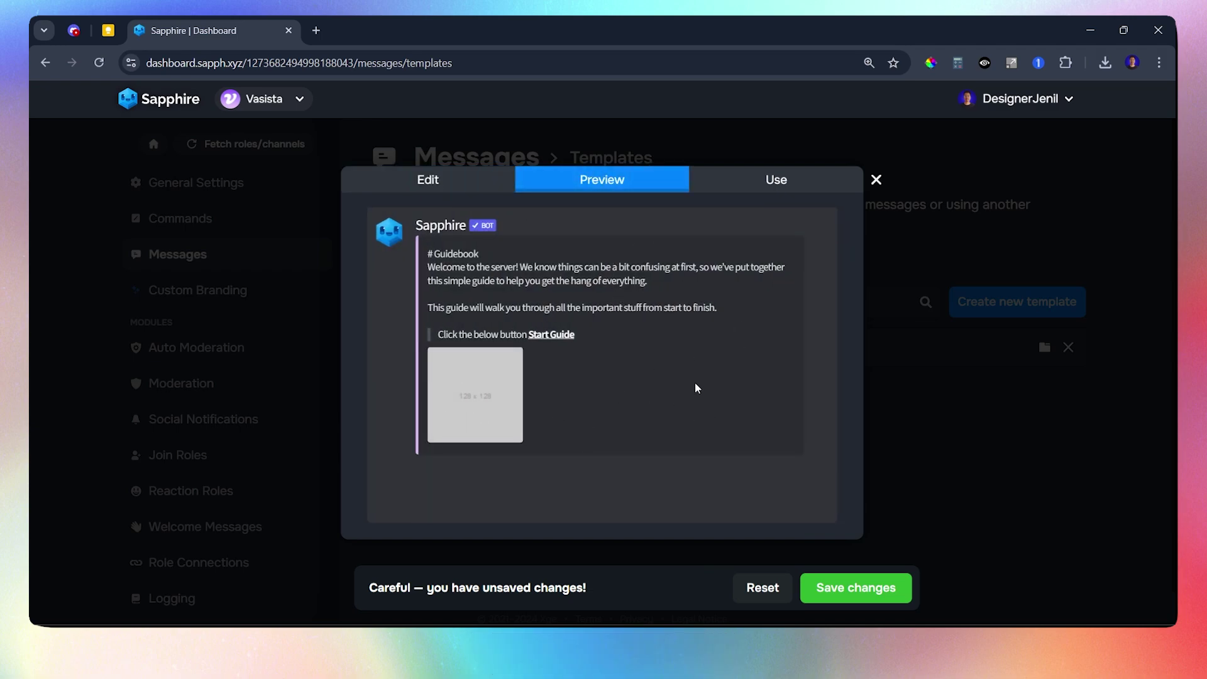
{"action": "left_click", "coordinate": [935, 415]}
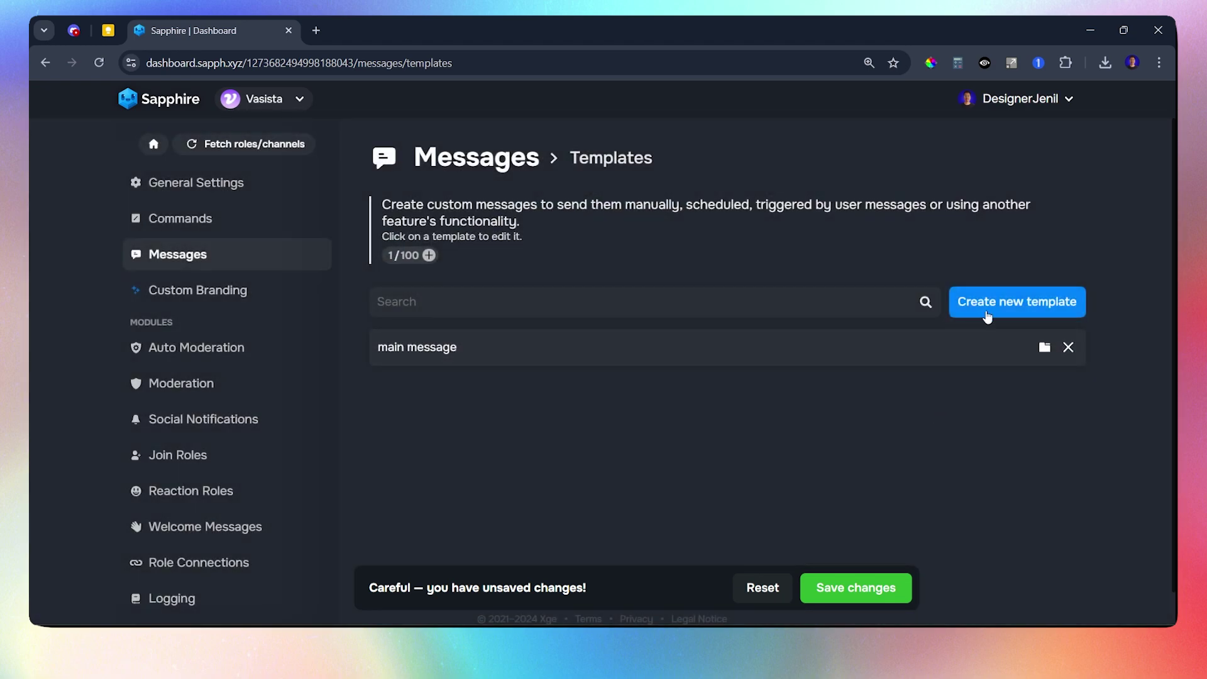
Create a message template named "page 1".
{"action": "left_click", "coordinate": [990, 306]}
{"action": "type", "text": "page 1"}
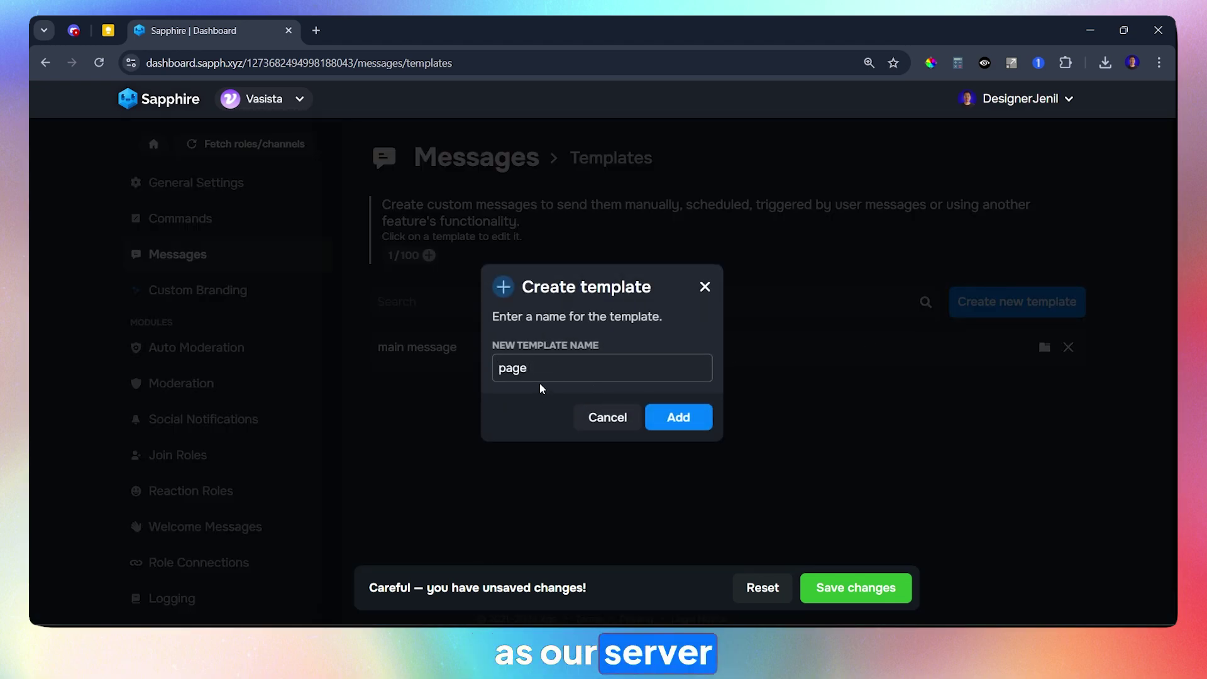
{"action": "key", "text": "Return"}
{"action": "left_click", "coordinate": [572, 397]}
Replace the page 1 template's raw JSON with the copied "The Basics" embed with footer "Page 1/4" and preview it.
{"action": "left_click", "coordinate": [434, 183]}
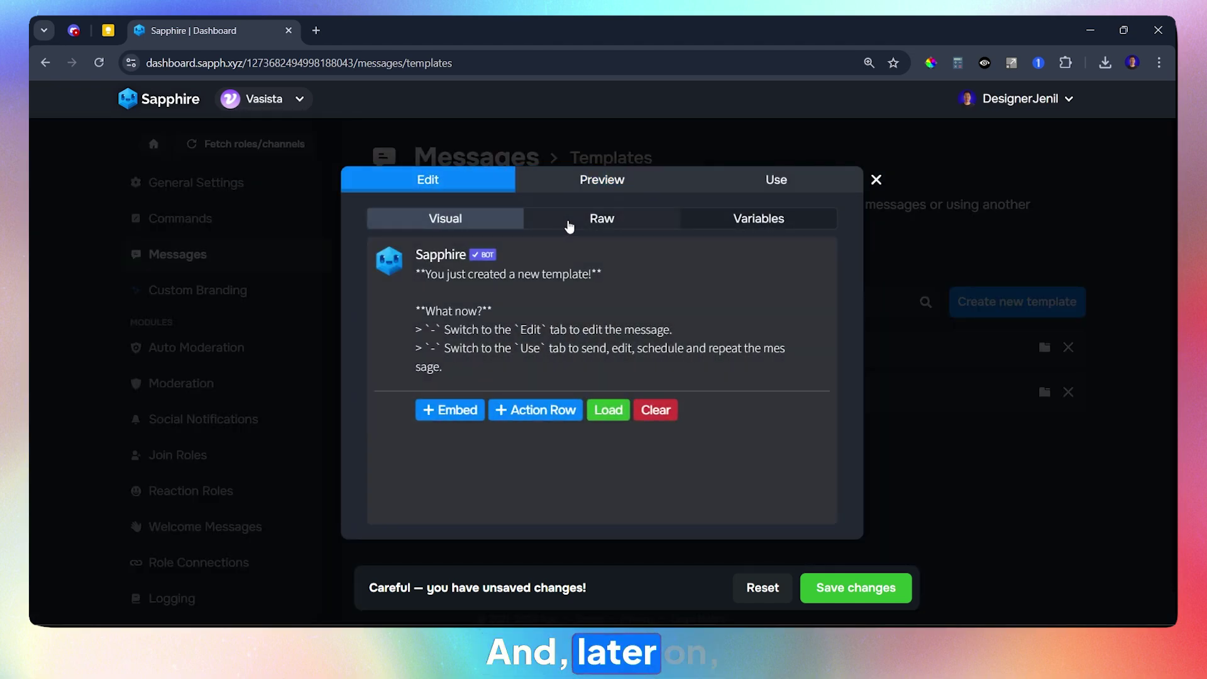
{"action": "left_click", "coordinate": [597, 219]}
{"action": "left_click", "coordinate": [429, 286]}
{"action": "key", "text": "ctrl+a"}
{"action": "key", "text": "ctrl+v"}
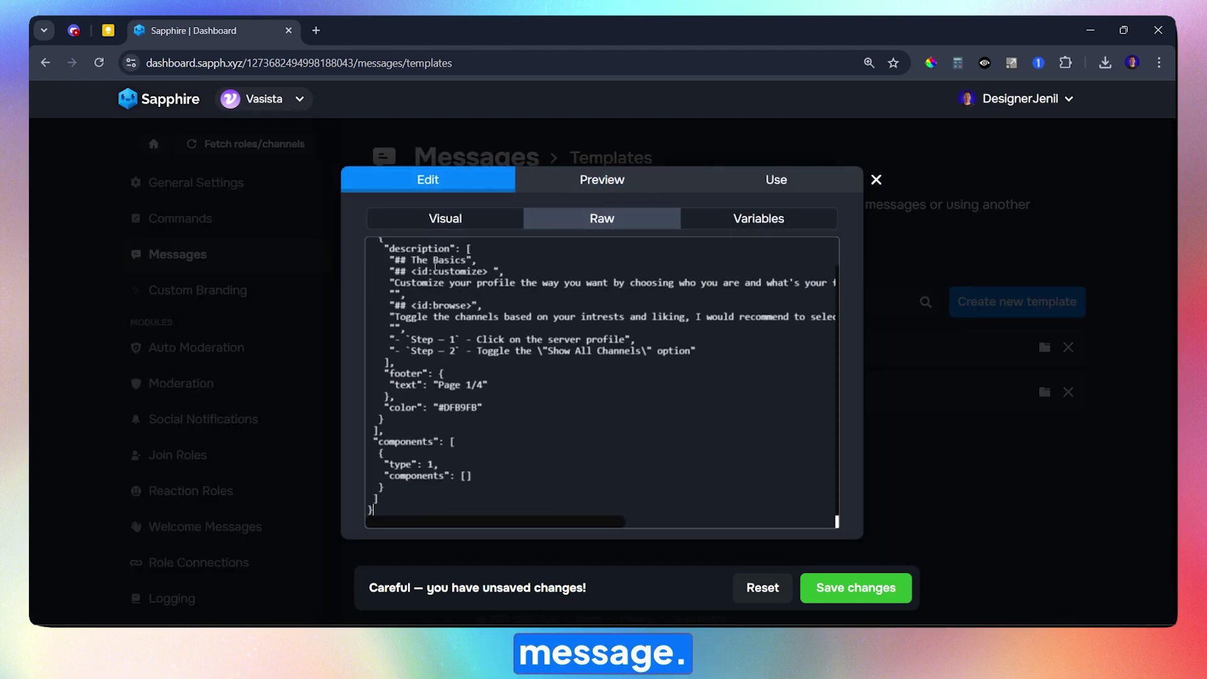
{"action": "left_click", "coordinate": [461, 224]}
{"action": "left_click", "coordinate": [582, 187]}
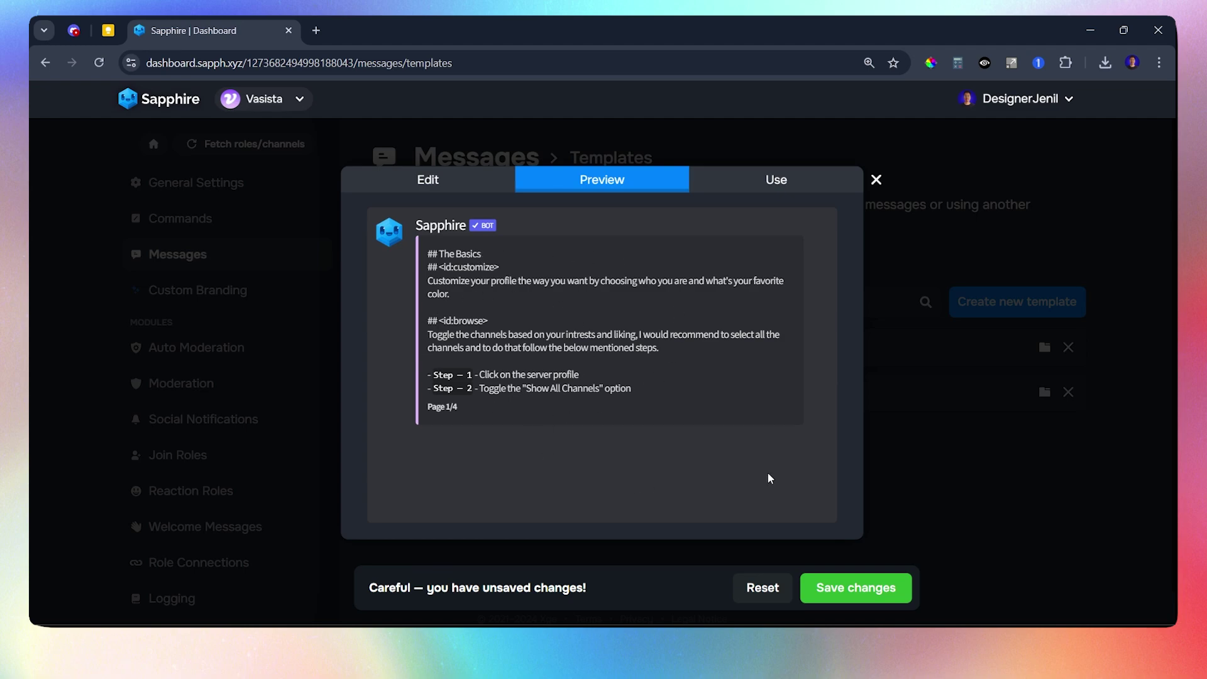
{"action": "left_click", "coordinate": [935, 489]}
Create a message template named "page 2".
{"action": "left_click", "coordinate": [1013, 310]}
{"action": "type", "text": "page 2"}
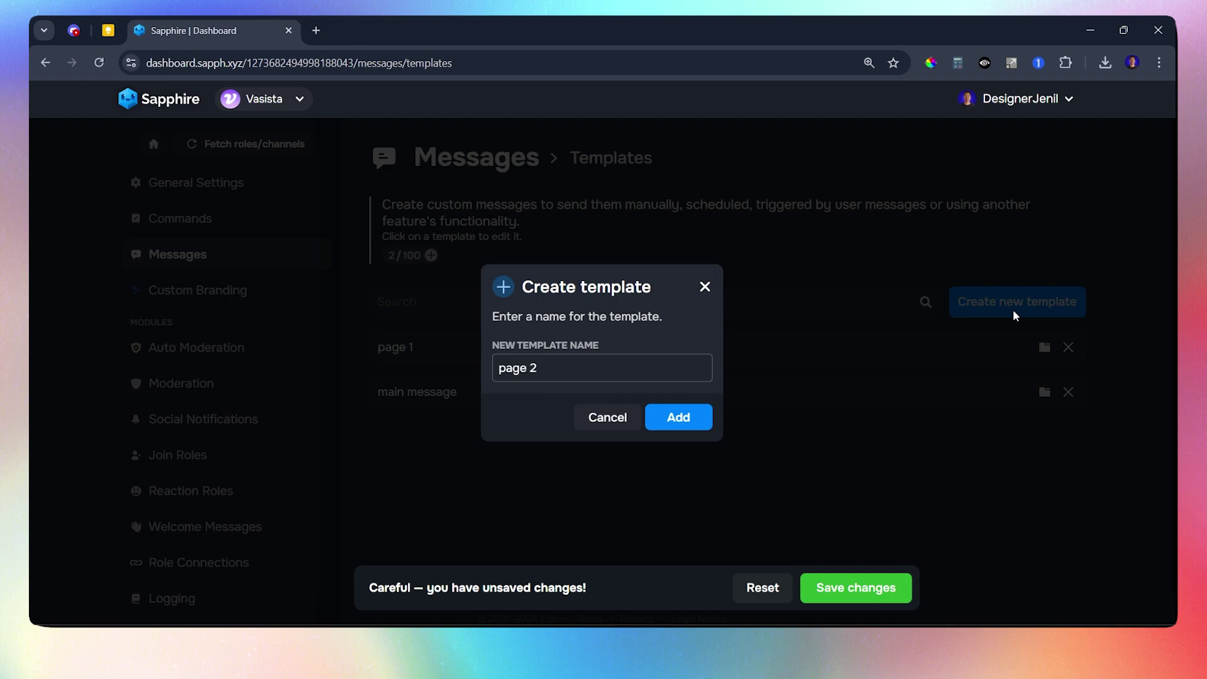
{"action": "key", "text": "Return"}
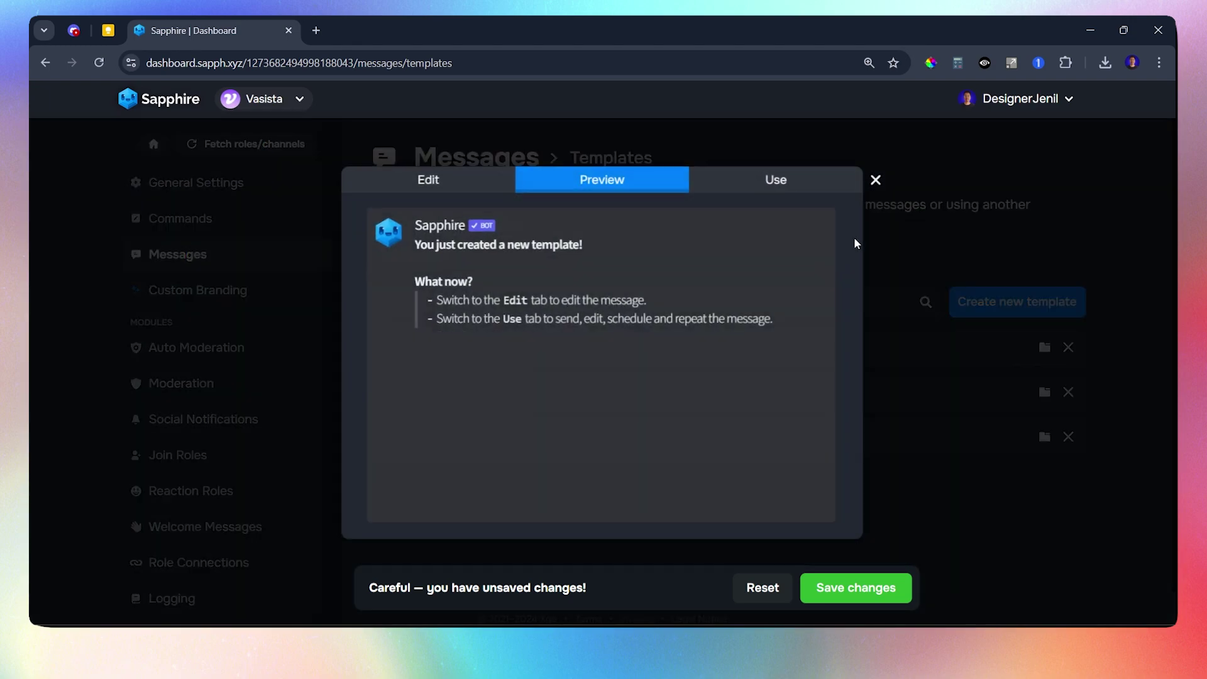
Replace the page 2 template's raw JSON with the copied "Important Roles" embed and check its preview.
{"action": "left_click", "coordinate": [459, 186]}
{"action": "left_click", "coordinate": [570, 219]}
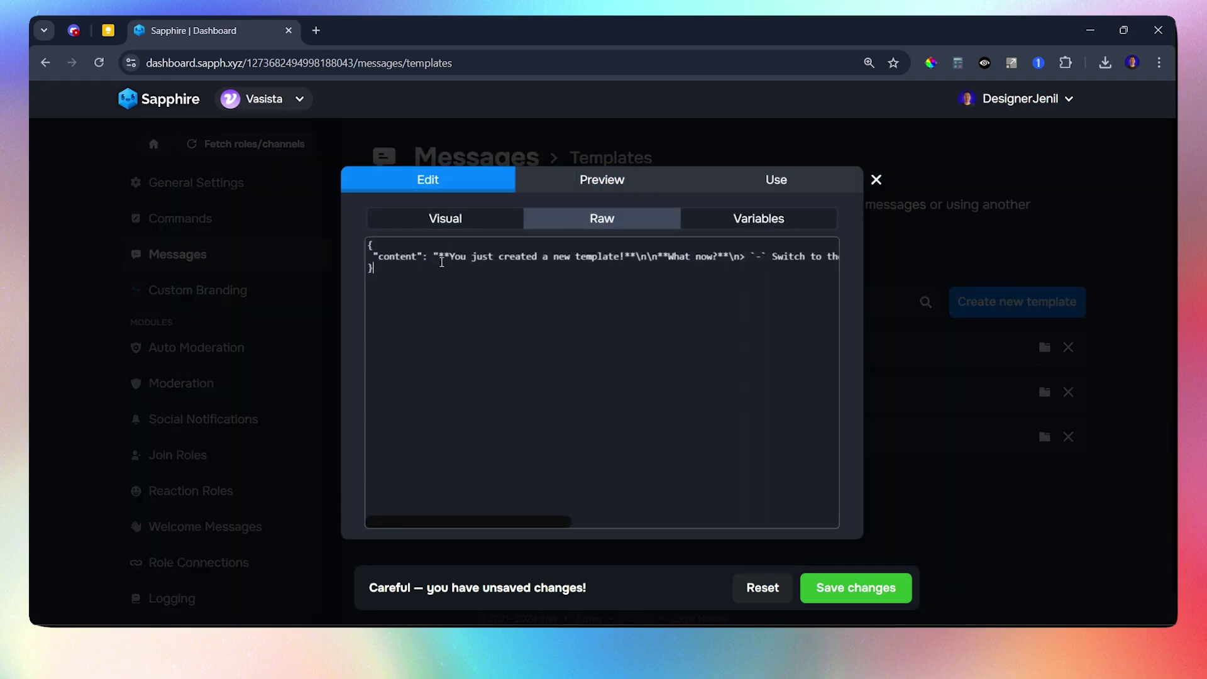
{"action": "key", "text": "ctrl+a"}
{"action": "key", "text": "ctrl+v"}
{"action": "left_click", "coordinate": [304, 243]}
{"action": "left_click", "coordinate": [431, 344]}
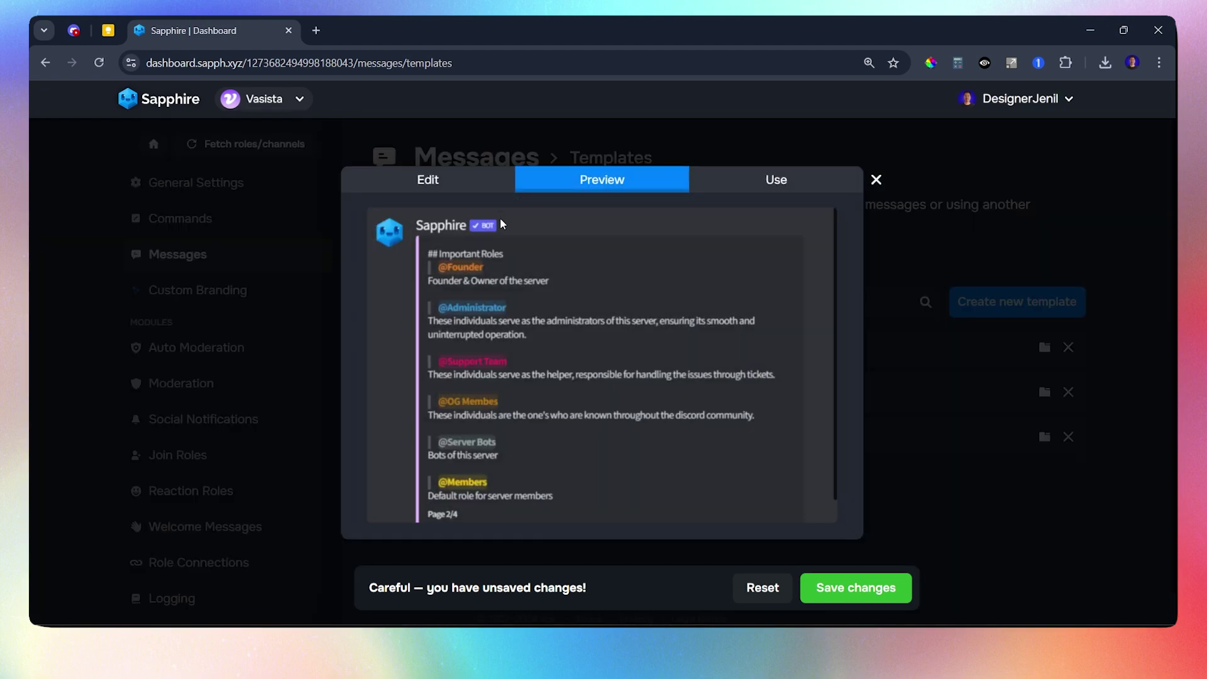
{"action": "scroll", "coordinate": [677, 326], "scroll_direction": "down", "scroll_amount": 1}
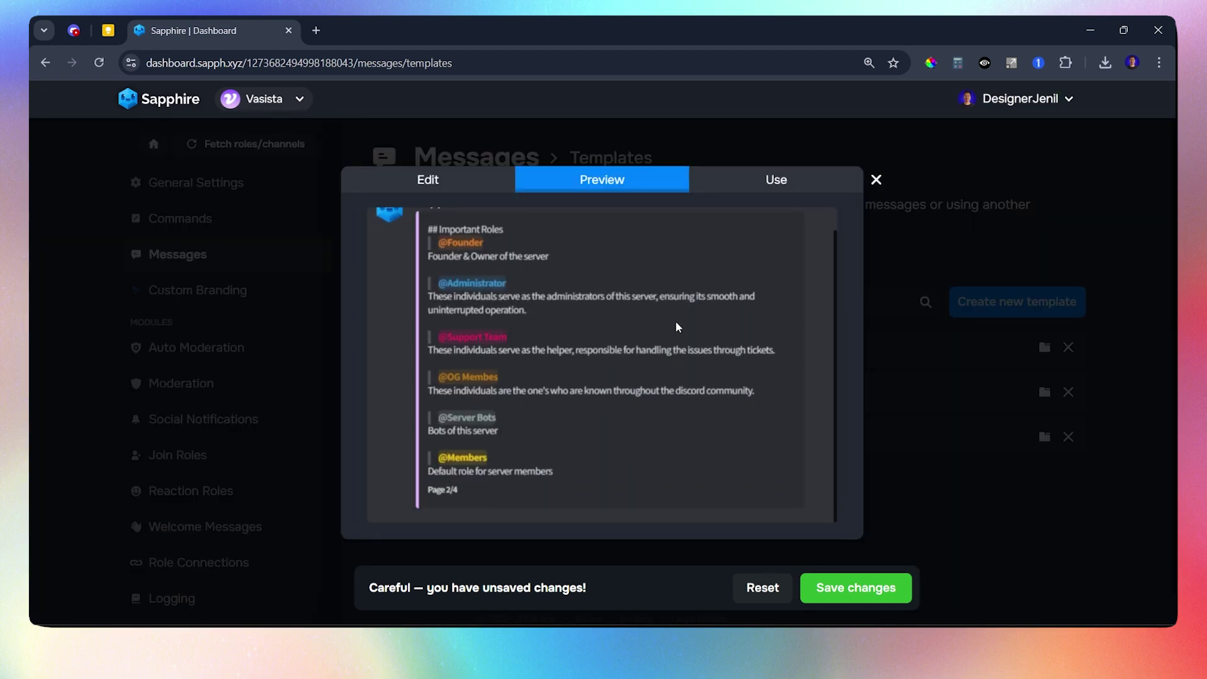
{"action": "scroll", "coordinate": [677, 326], "scroll_direction": "up", "scroll_amount": 1}
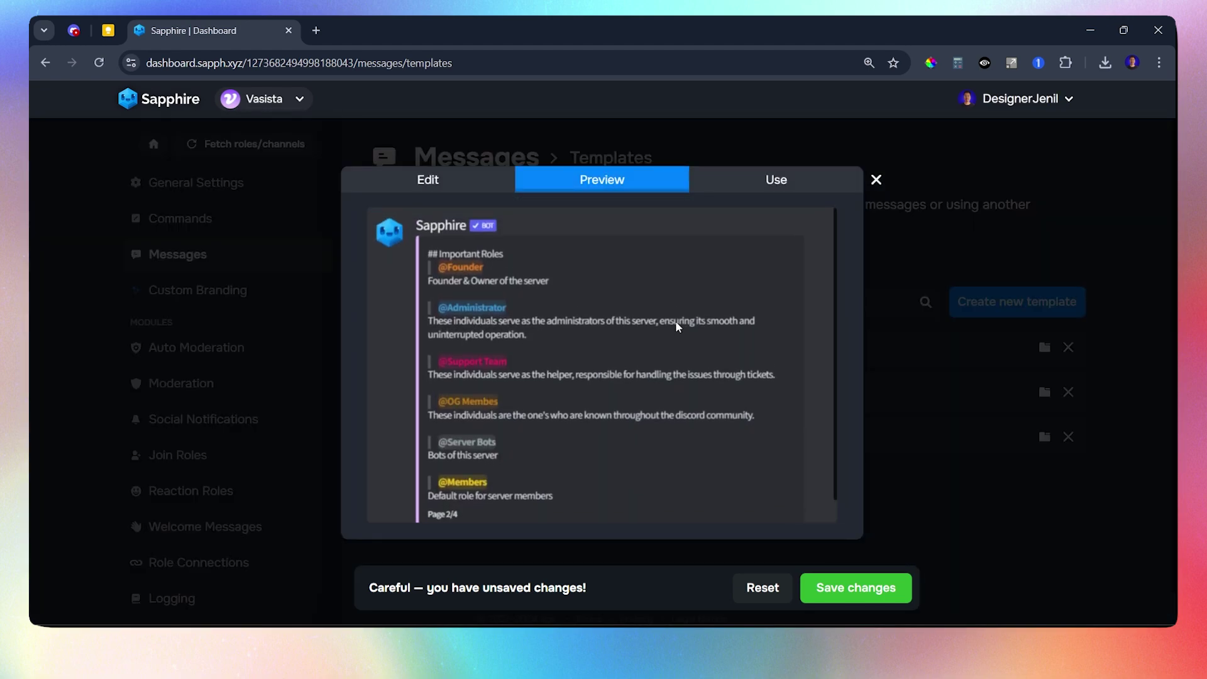
{"action": "left_click", "coordinate": [979, 304]}
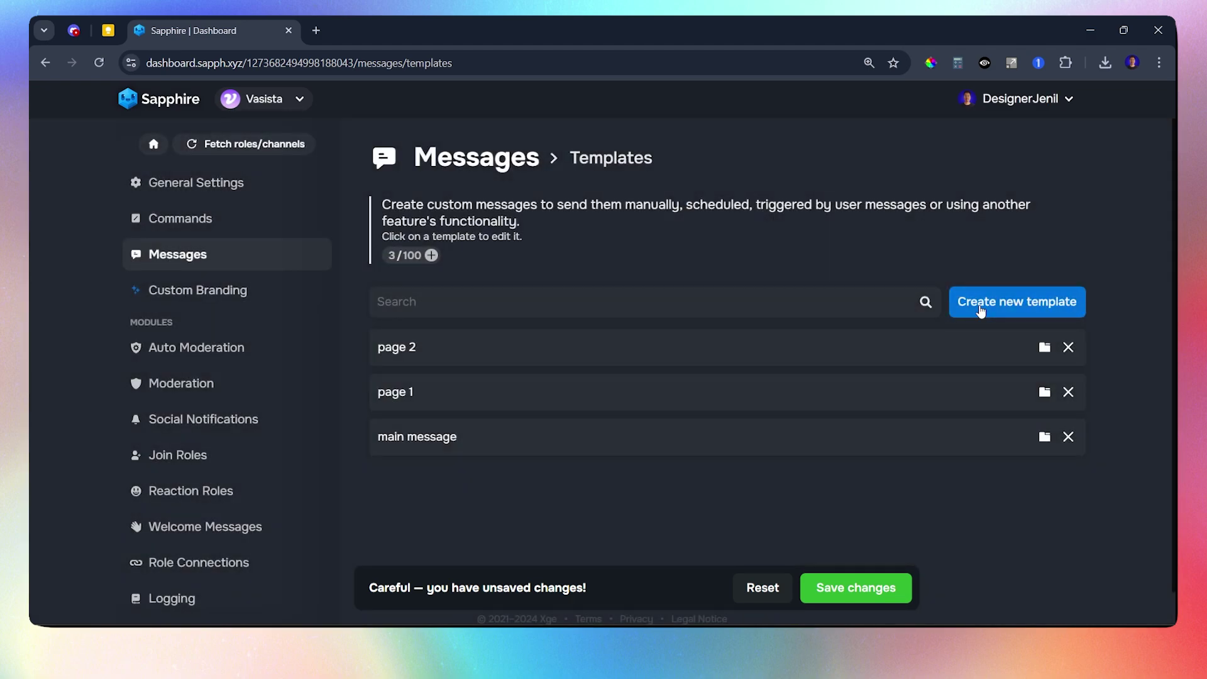
Create a message template named "page 3".
{"action": "left_click", "coordinate": [979, 305]}
{"action": "type", "text": "pag"}
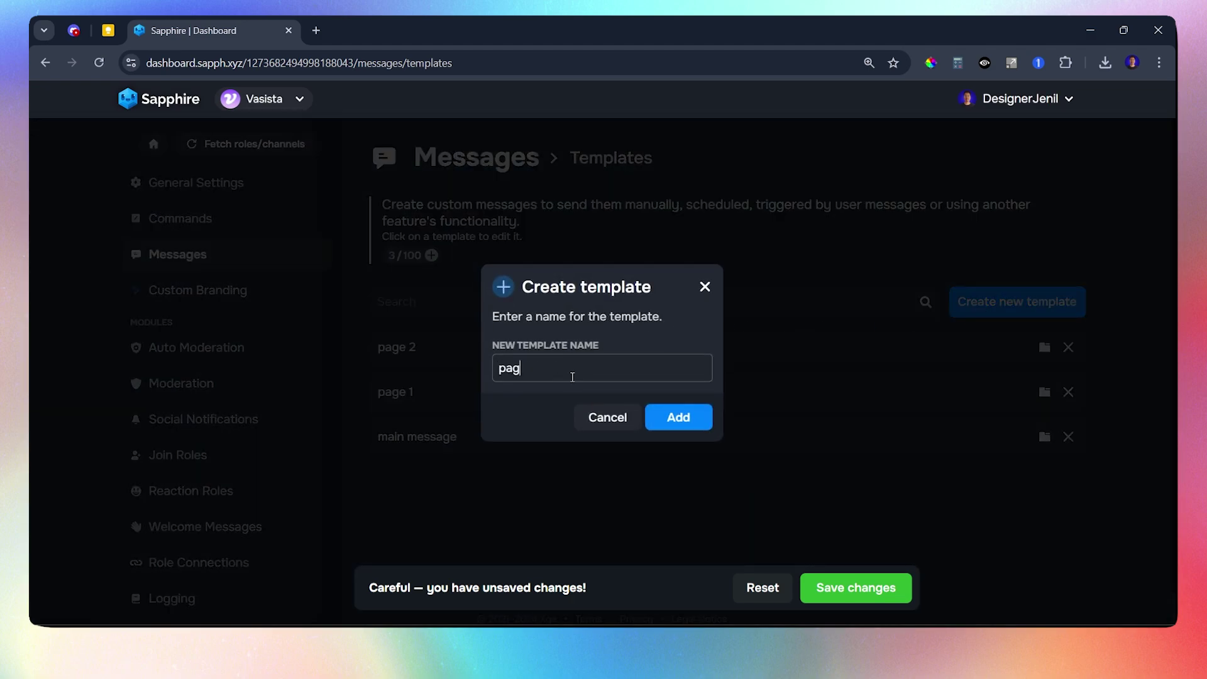
{"action": "key", "text": "Return"}
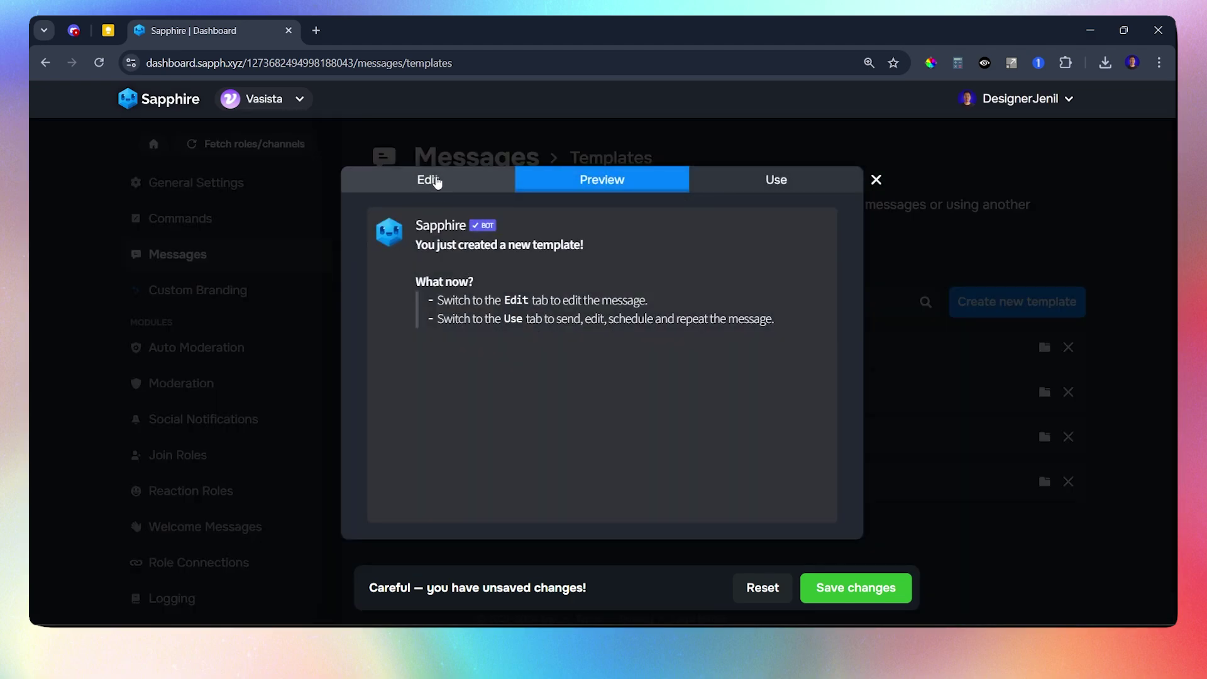
Replace the page 3 template's raw JSON with the copied "Important Channels" embed with footer "Page 3/4" and preview it.
{"action": "left_click", "coordinate": [428, 179]}
{"action": "left_click", "coordinate": [601, 218]}
{"action": "key", "text": "ctrl+a"}
{"action": "key", "text": "ctrl+v"}
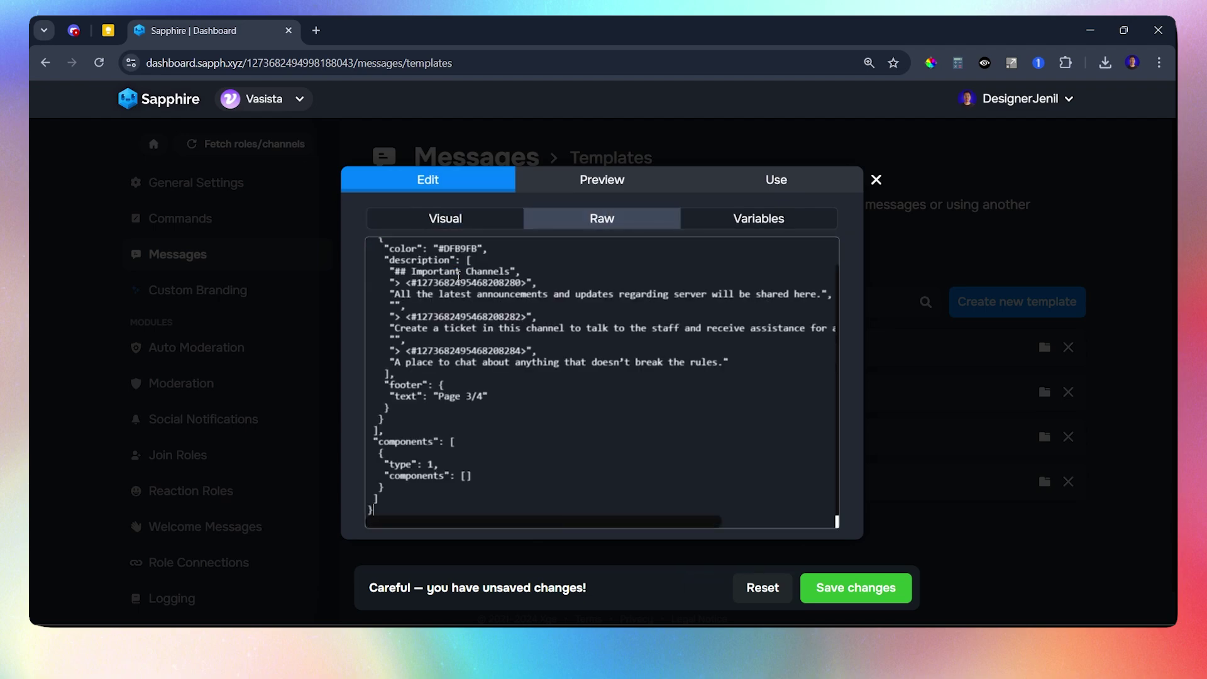
{"action": "left_click", "coordinate": [571, 186]}
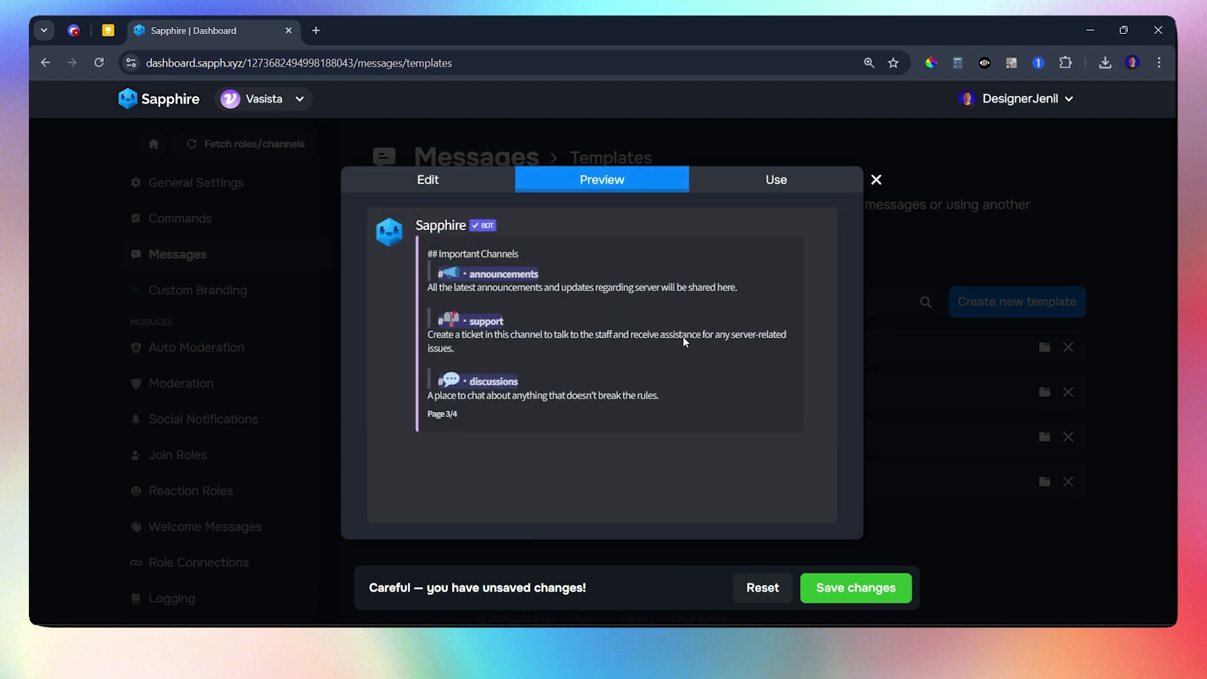
{"action": "left_click", "coordinate": [899, 310]}
Create a message template named "page 4".
{"action": "left_click", "coordinate": [1016, 302]}
{"action": "type", "text": "page 4"}
{"action": "key", "text": "Return"}
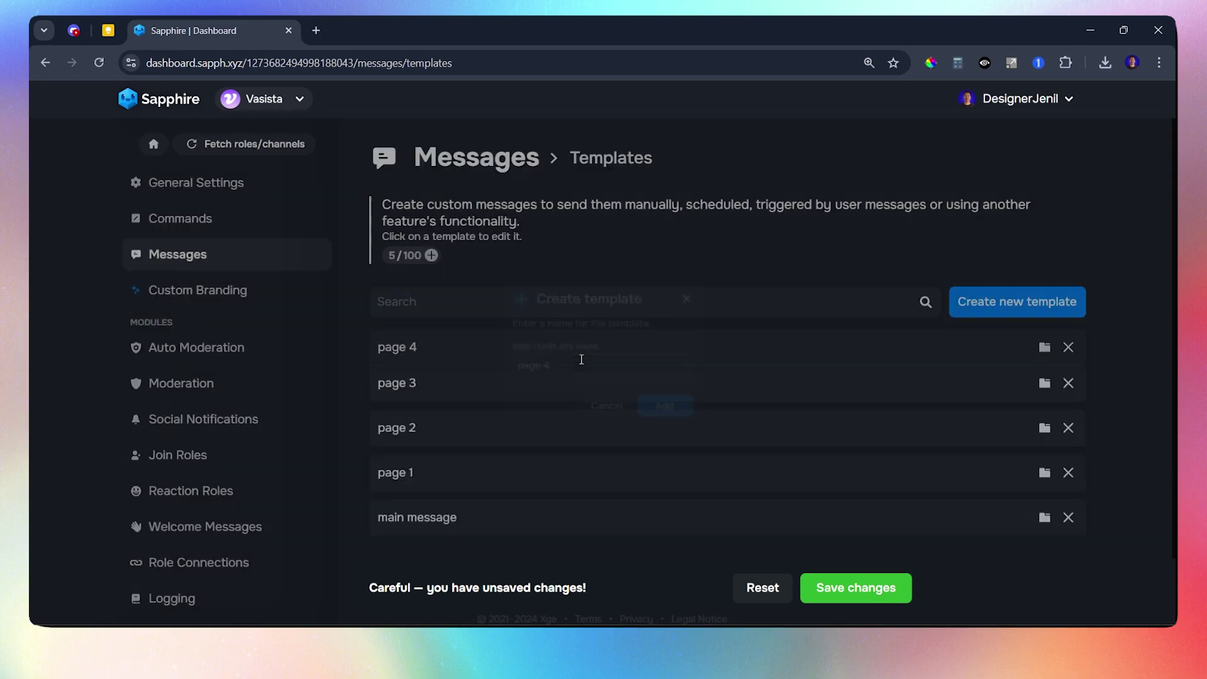
Replace the page 4 template's raw JSON with the copied "Let's go, you finally did it!" embed, preview it and save the template changes.
{"action": "left_click", "coordinate": [440, 185]}
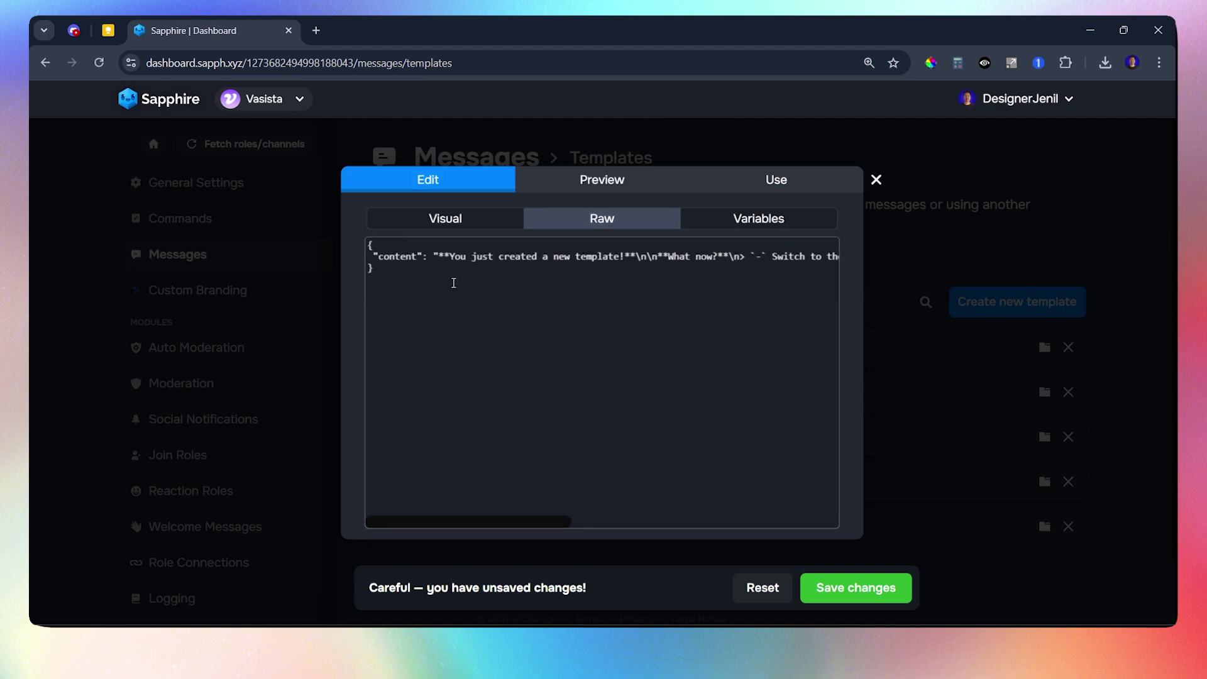
{"action": "key", "text": "ctrl+a"}
{"action": "key", "text": "ctrl+v"}
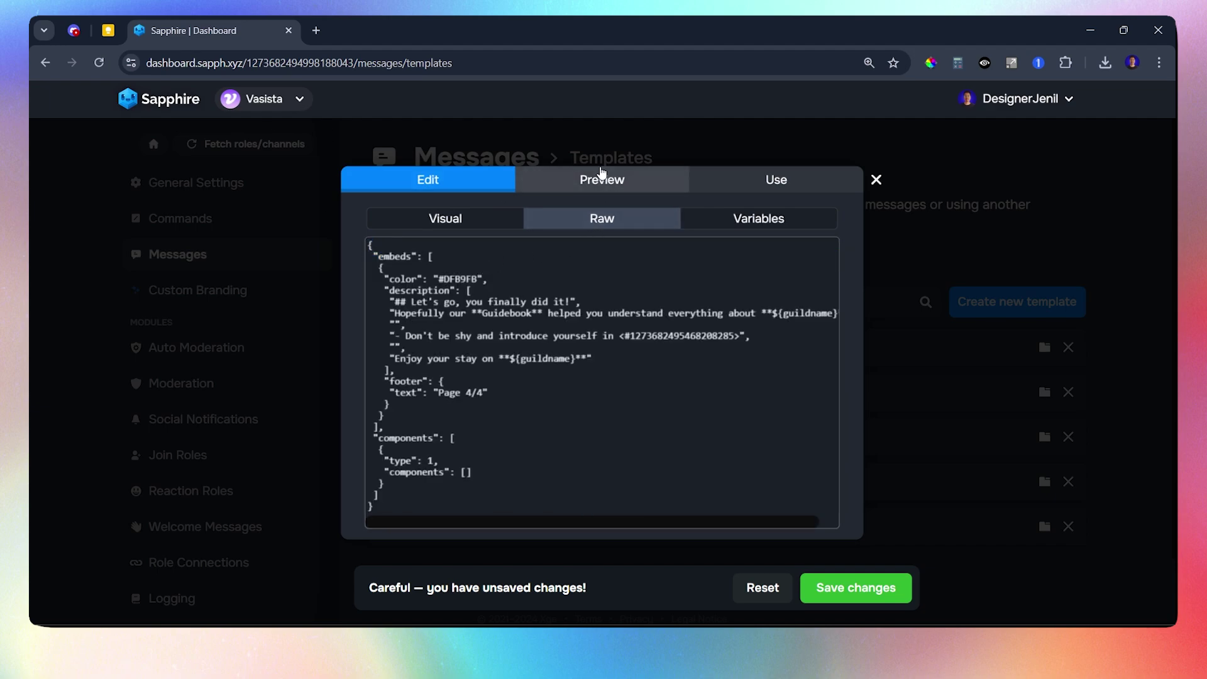
{"action": "left_click", "coordinate": [602, 181]}
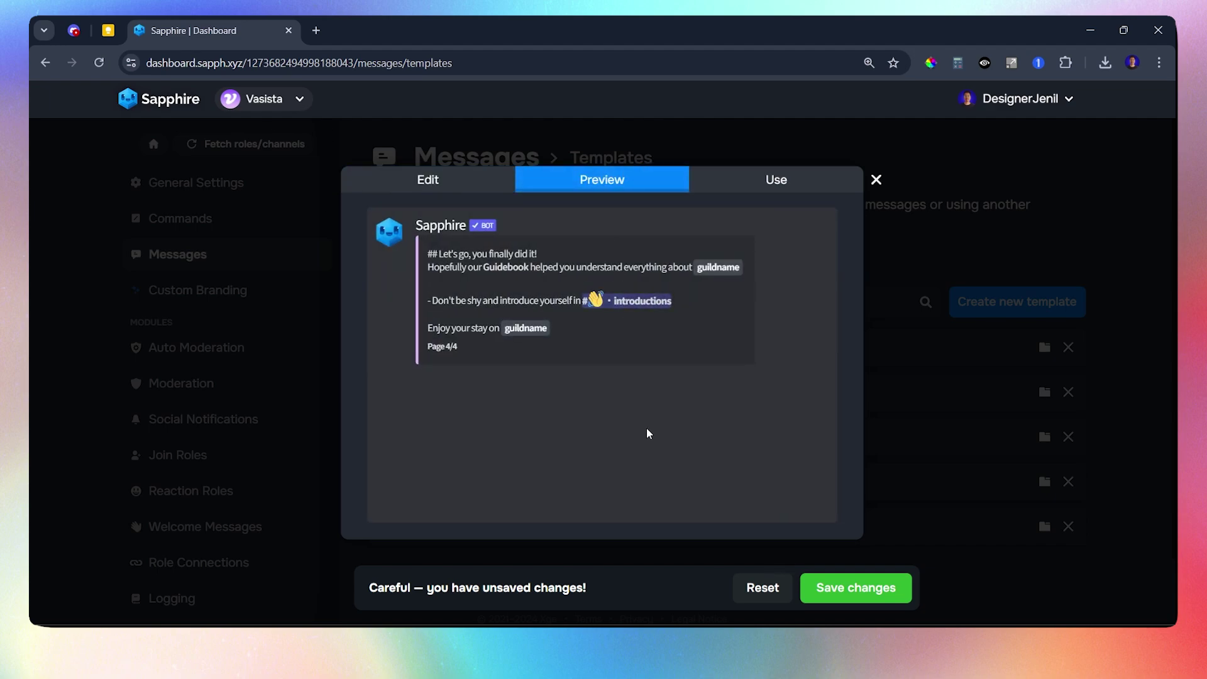
{"action": "left_click", "coordinate": [831, 586]}
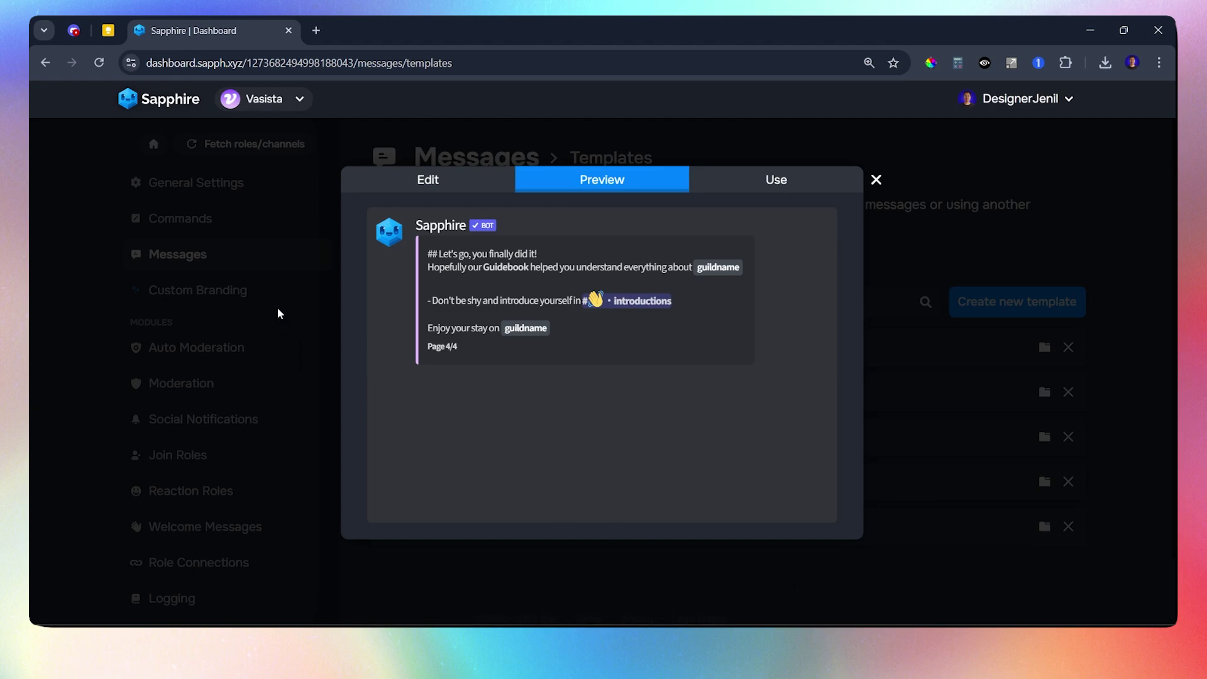
{"action": "left_click", "coordinate": [301, 295]}
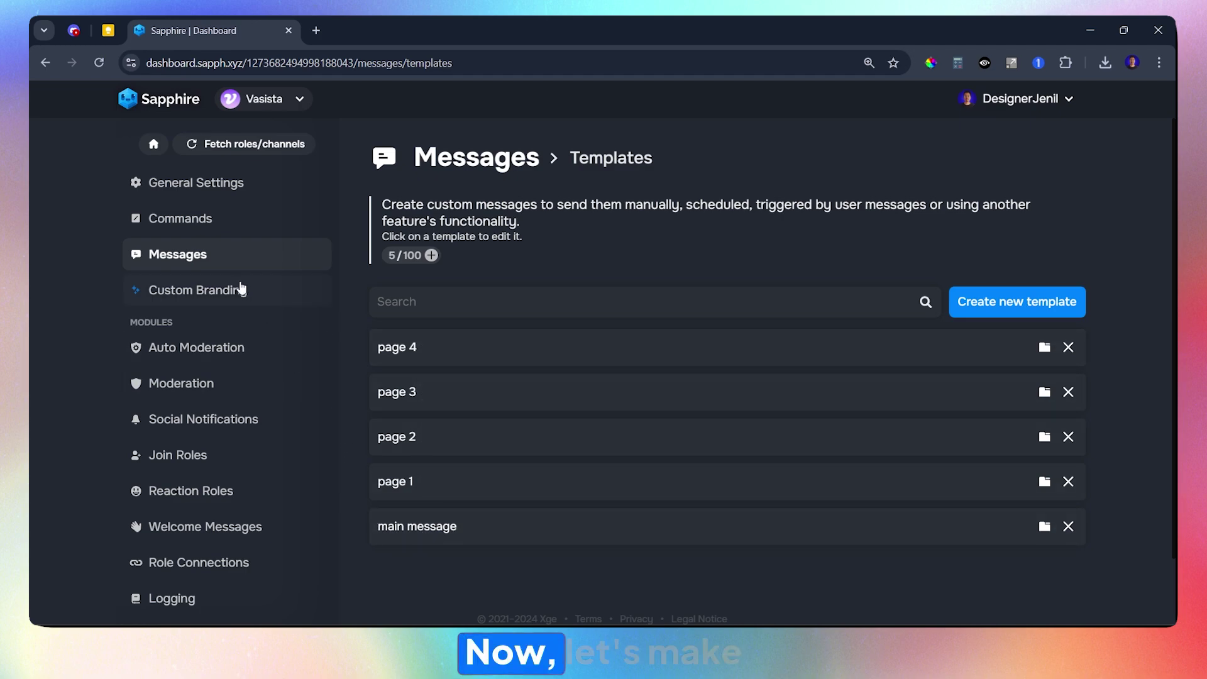
Create a custom button named "main message" in the message components.
{"action": "left_click", "coordinate": [216, 260]}
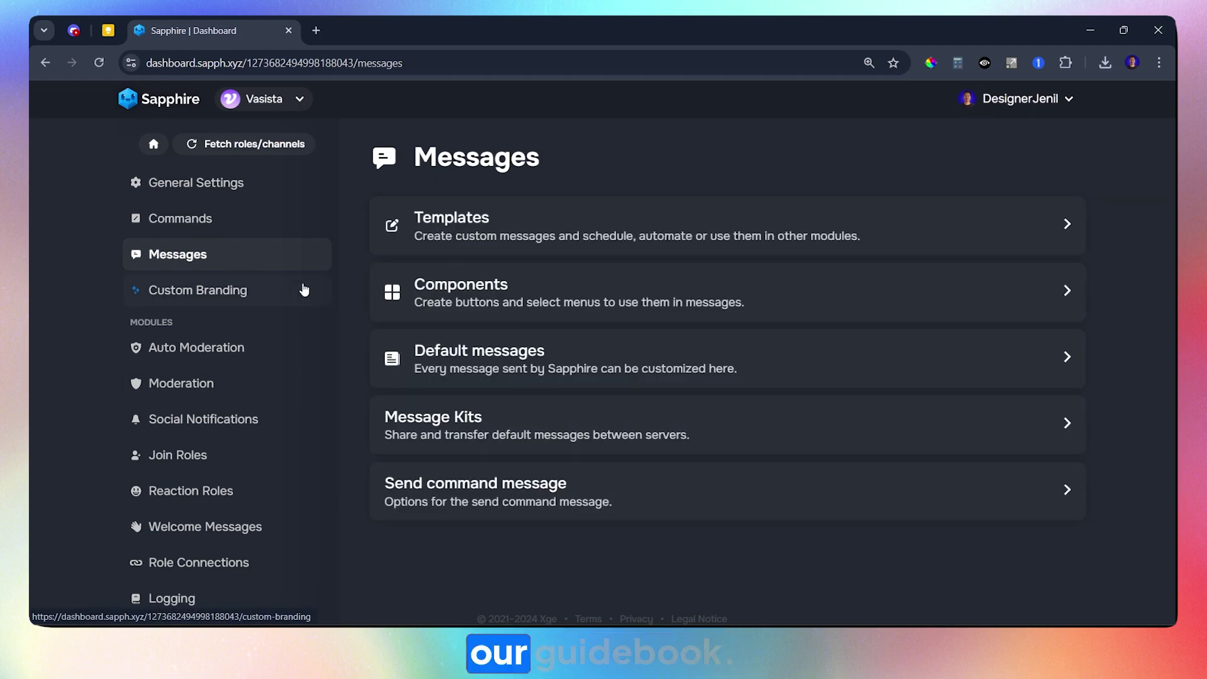
{"action": "left_click", "coordinate": [438, 304]}
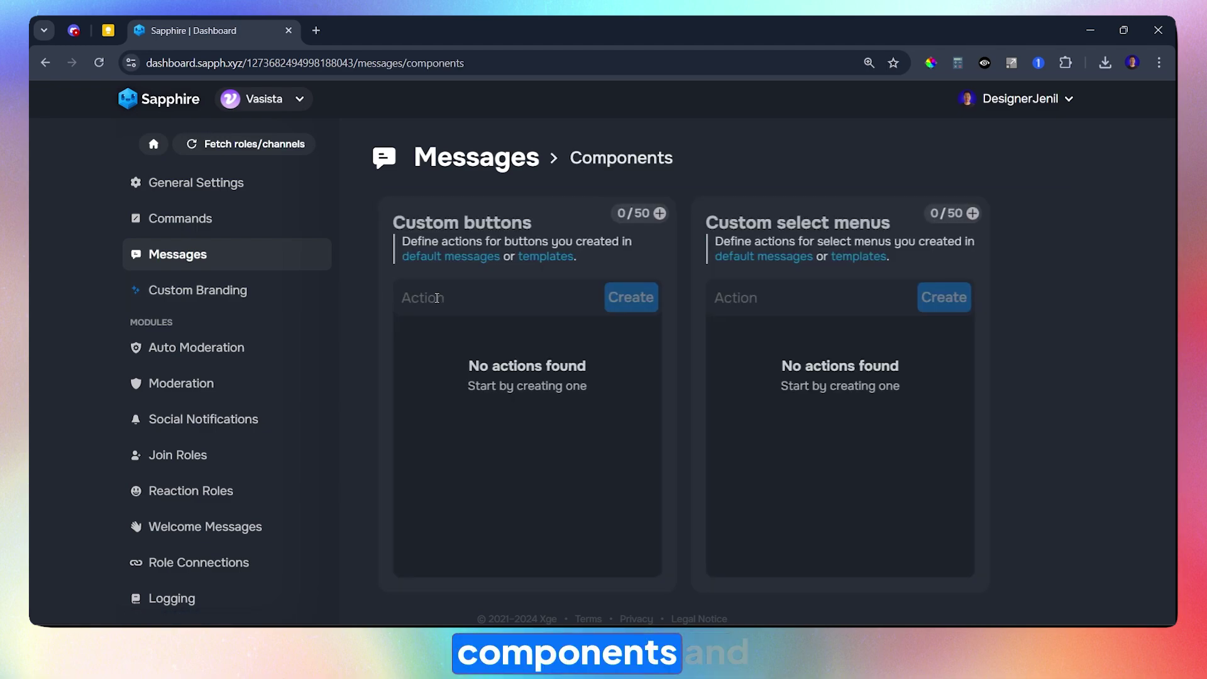
{"action": "left_click", "coordinate": [435, 298]}
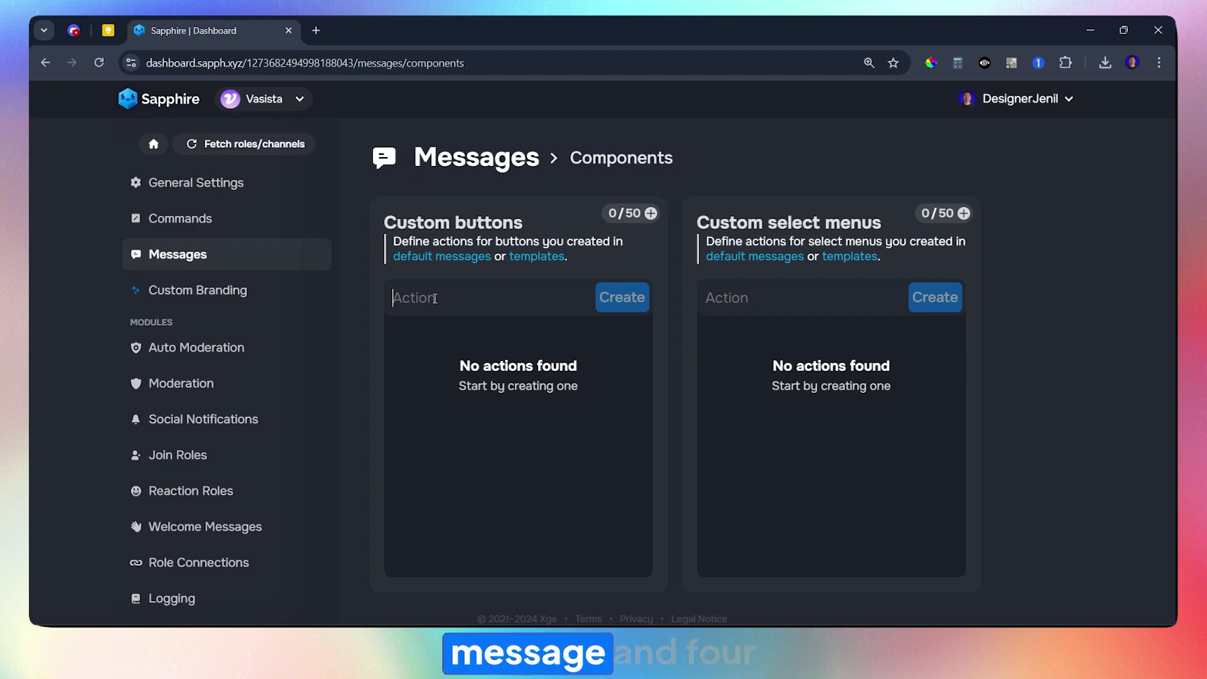
{"action": "type", "text": "m"}
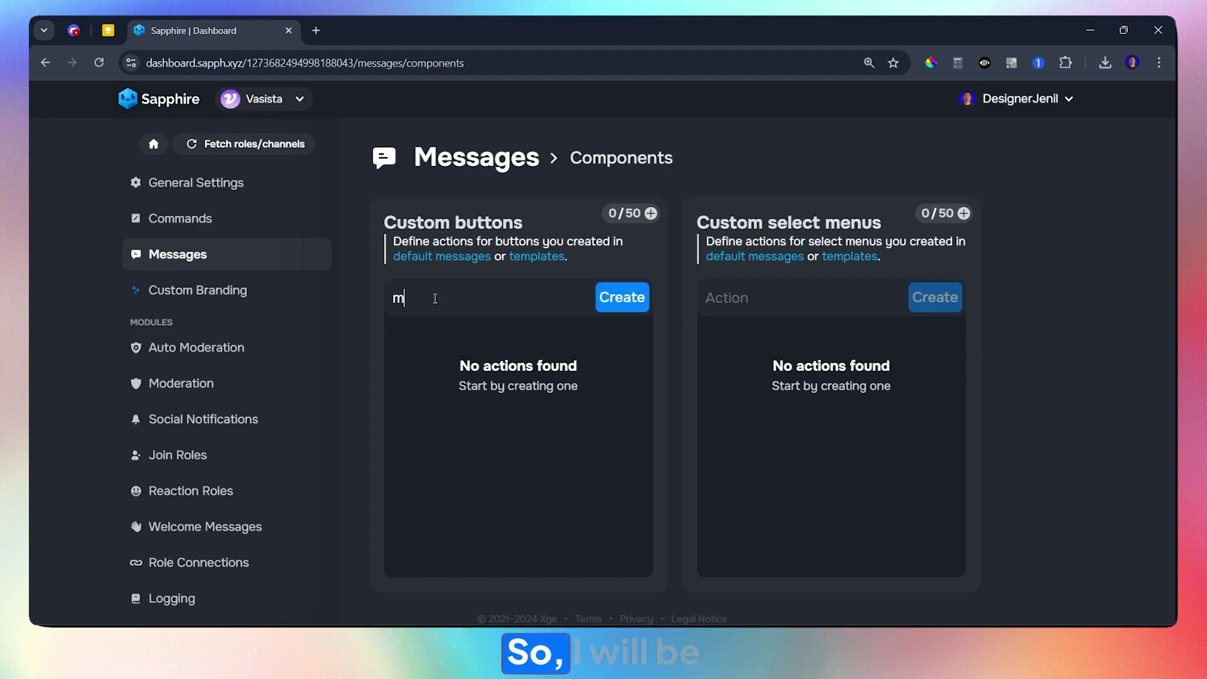
{"action": "type", "text": "ain m"}
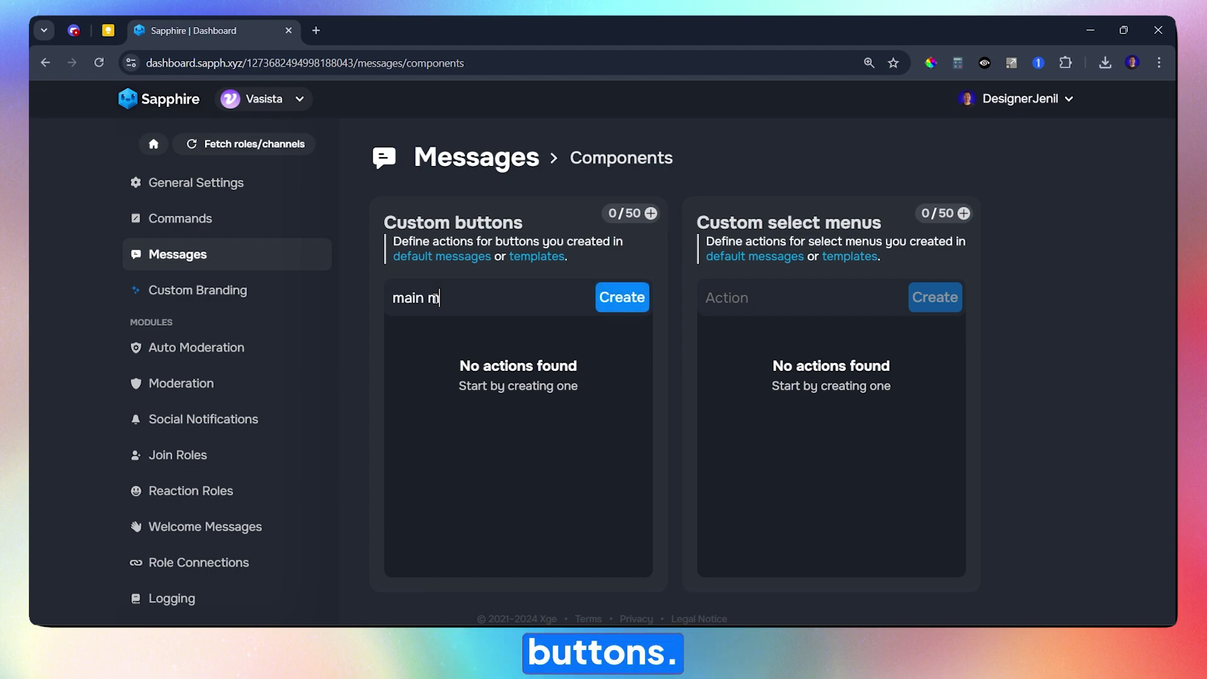
{"action": "type", "text": "essage"}
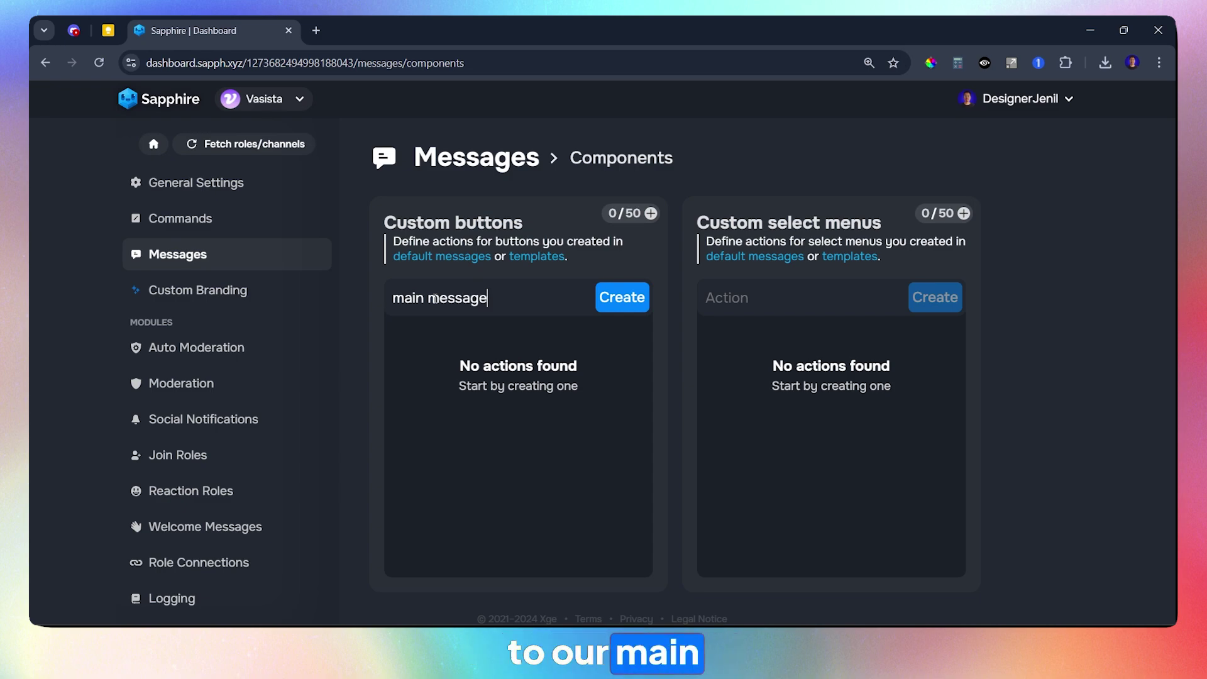
{"action": "key", "text": "Return"}
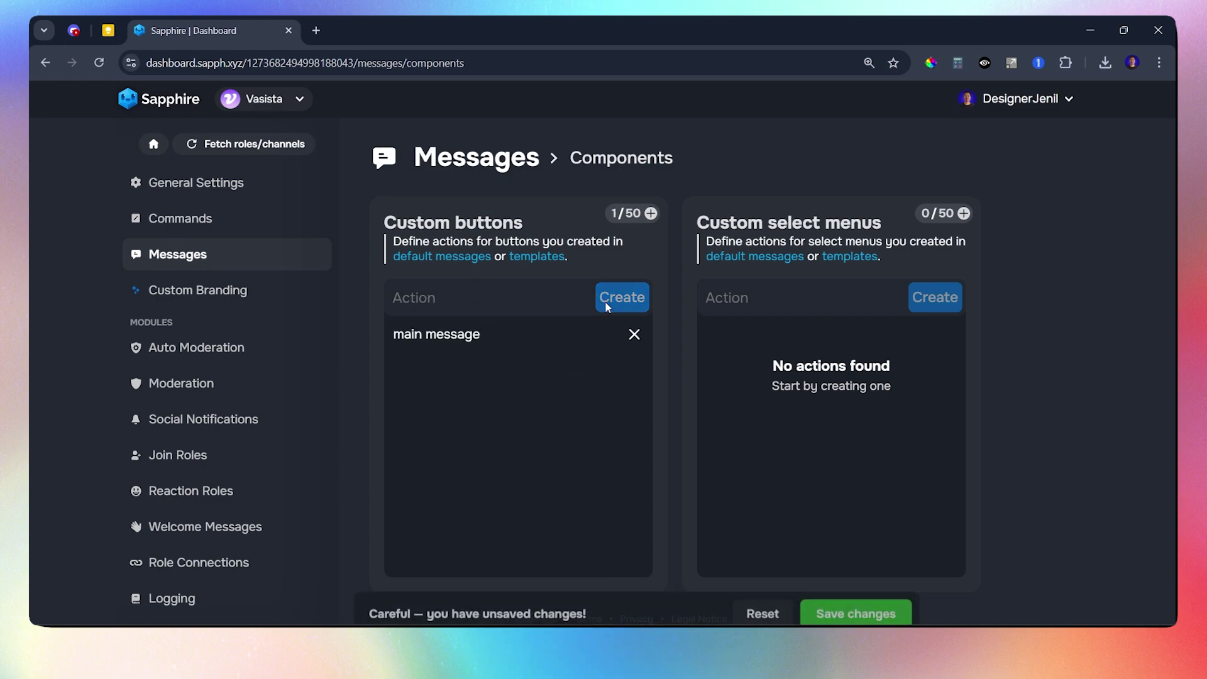
Create two custom buttons named "page 1 back button" and "page 1 next button".
{"action": "type", "text": "page "}
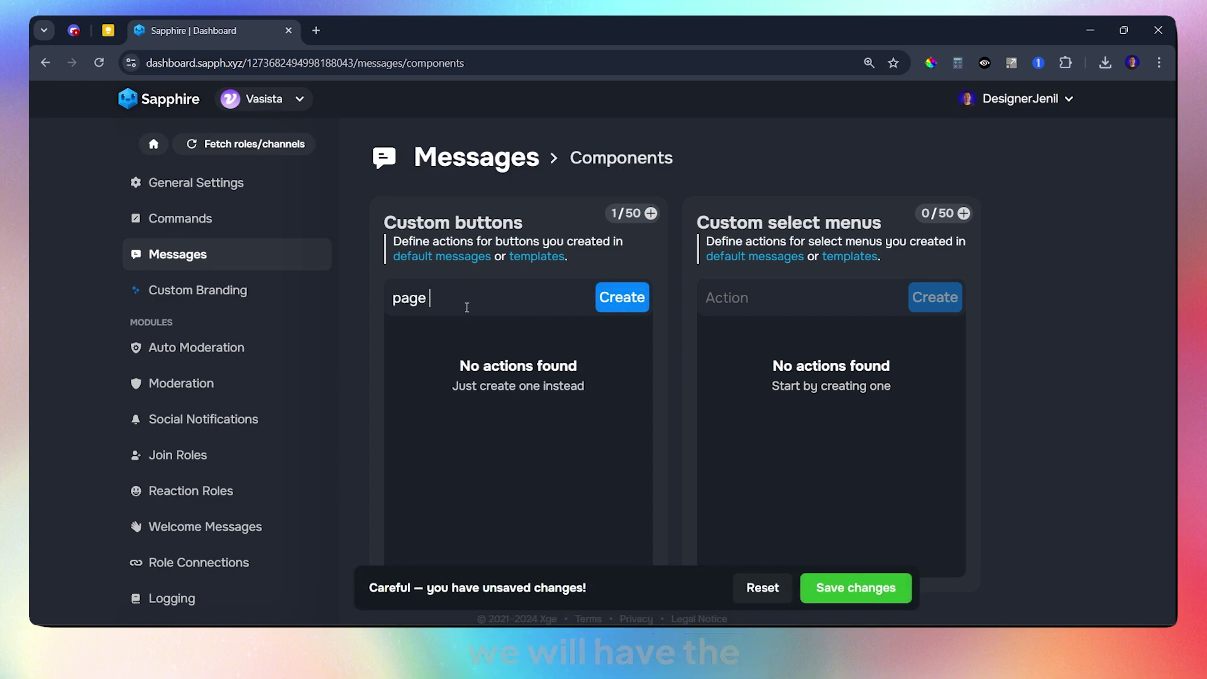
{"action": "type", "text": "1 back "}
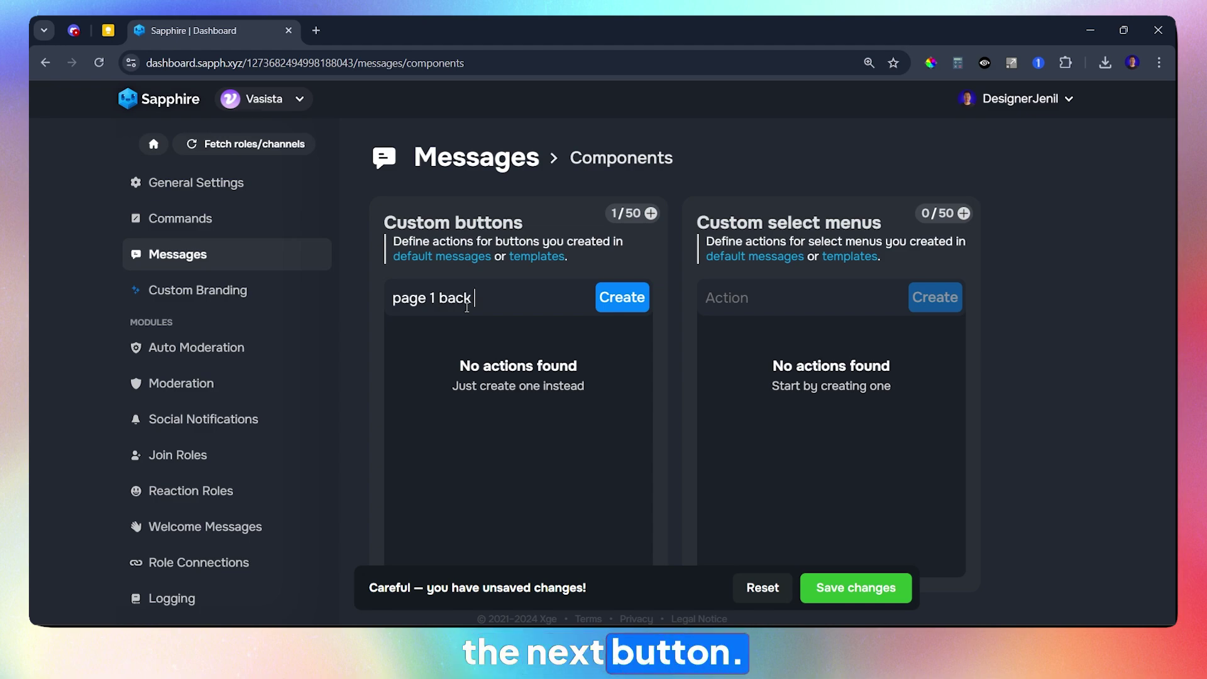
{"action": "type", "text": "button"}
{"action": "key", "text": "Return"}
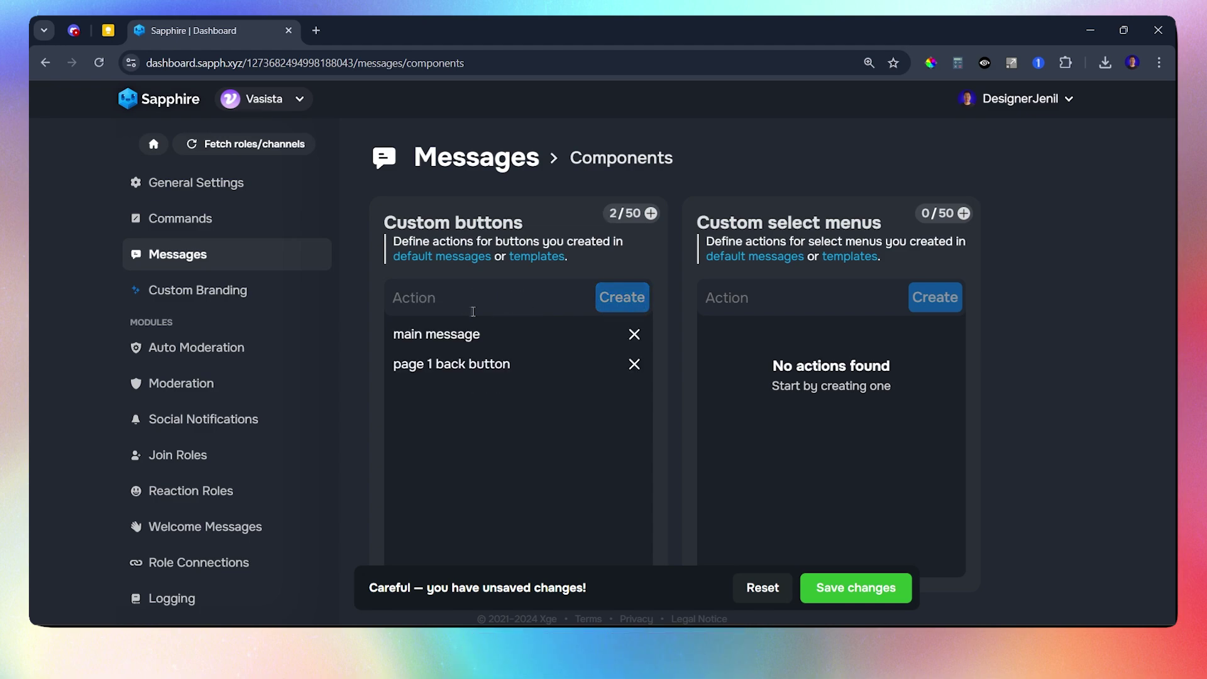
{"action": "type", "text": "page "}
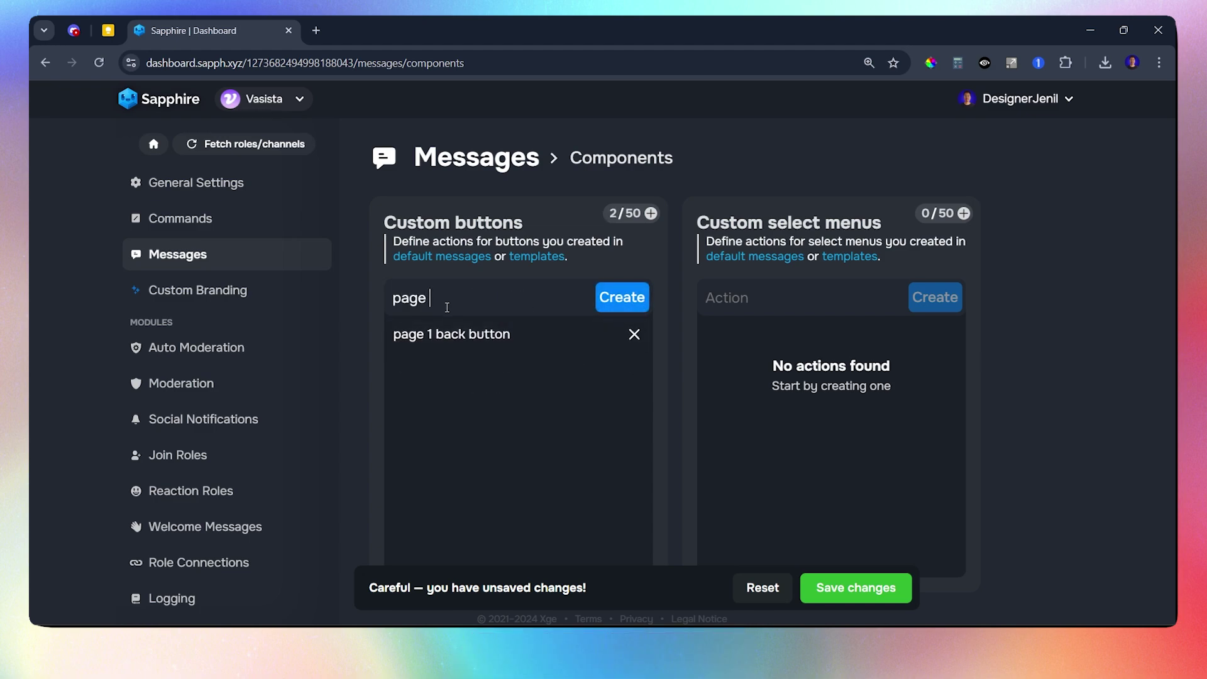
{"action": "type", "text": "1 nex"}
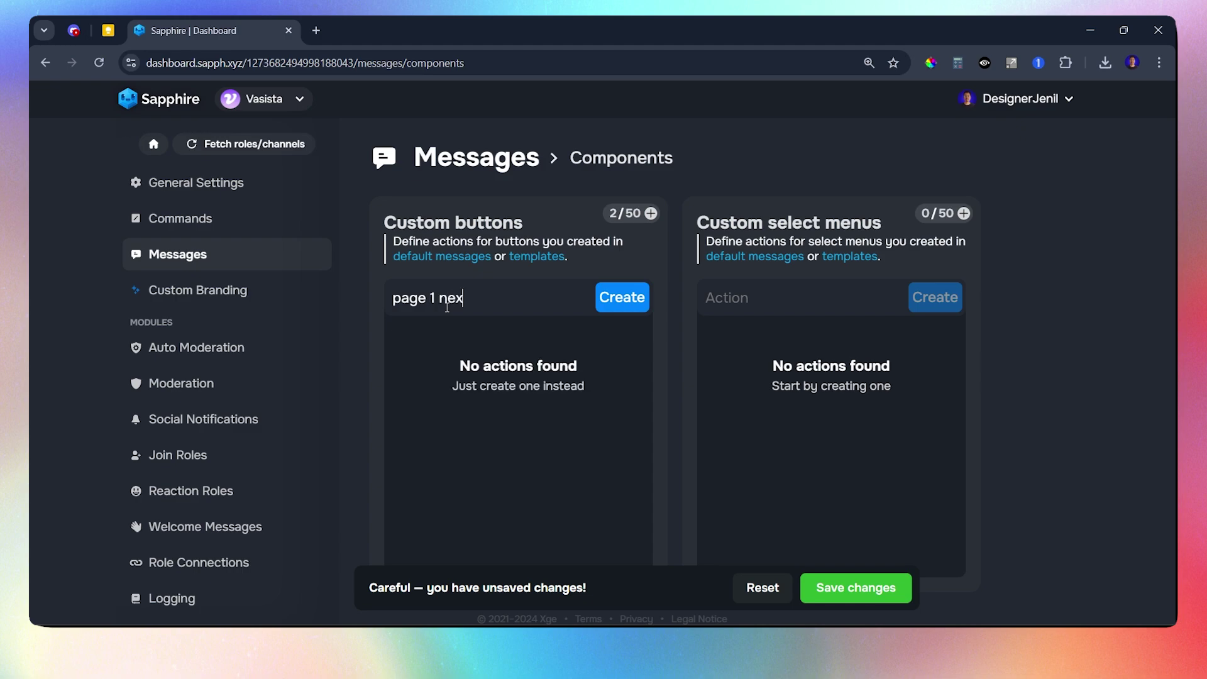
{"action": "type", "text": "t button"}
{"action": "left_click", "coordinate": [622, 297]}
Create two custom buttons named "page 2 back button" and "page 2 next button".
{"action": "left_click", "coordinate": [393, 306]}
{"action": "type", "text": "page "}
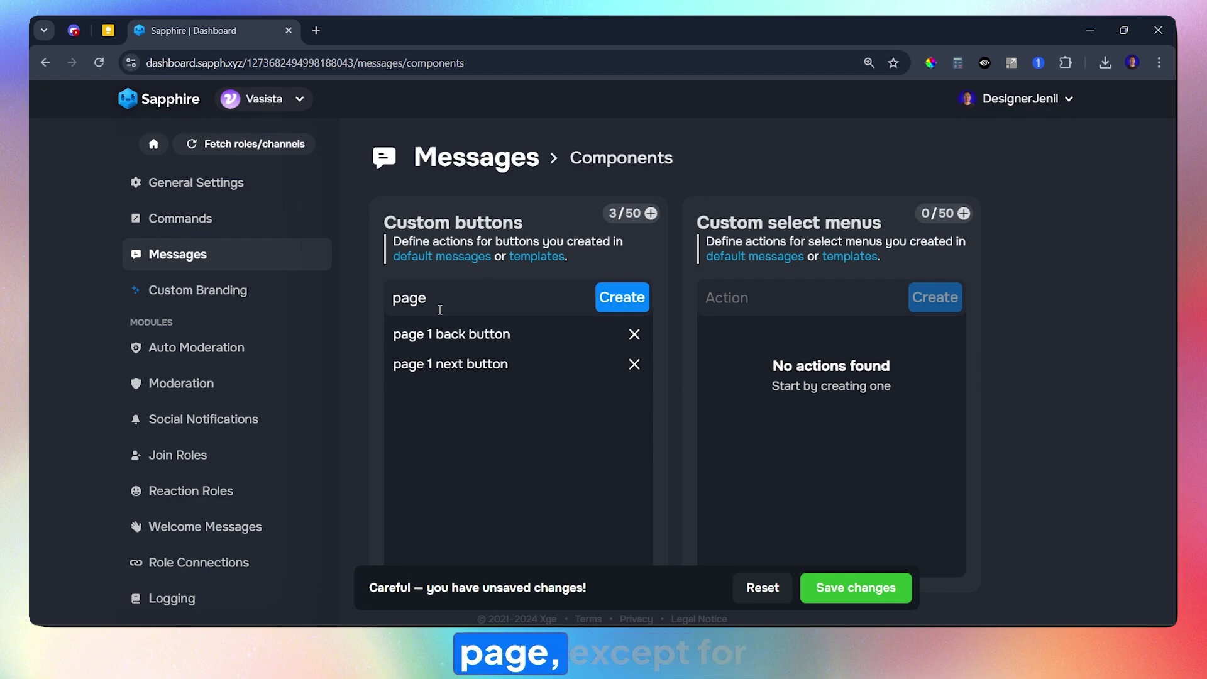
{"action": "type", "text": "2 back but"}
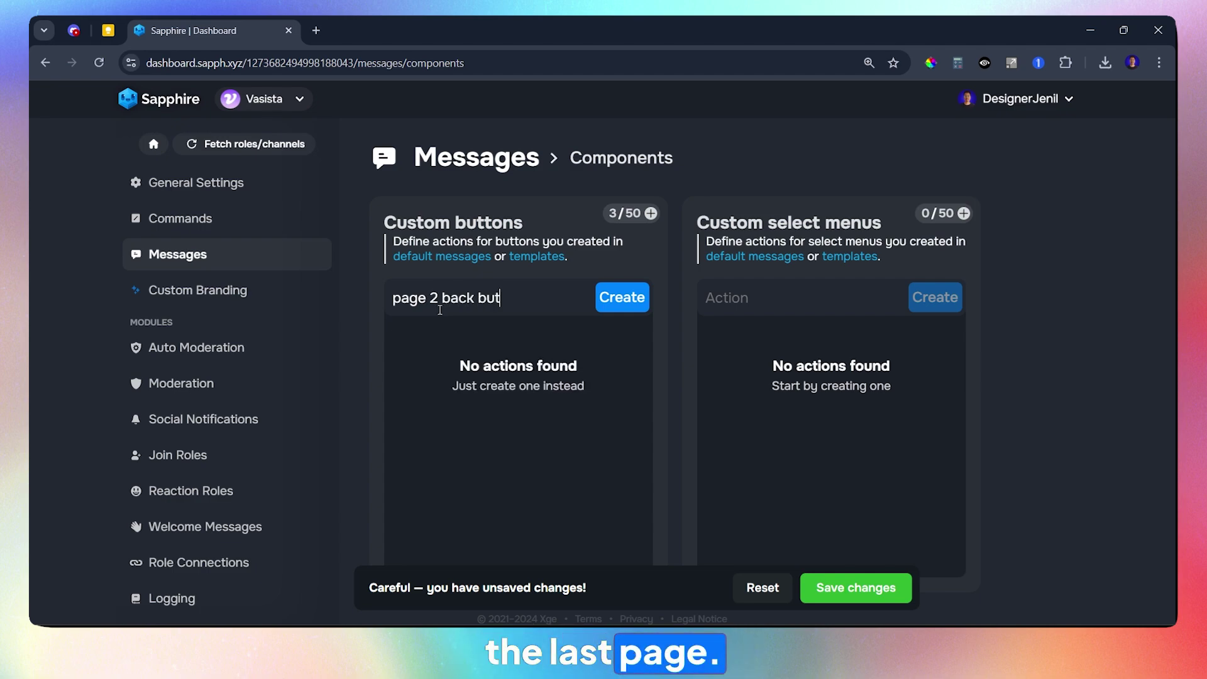
{"action": "type", "text": "ton"}
{"action": "left_click", "coordinate": [602, 297]}
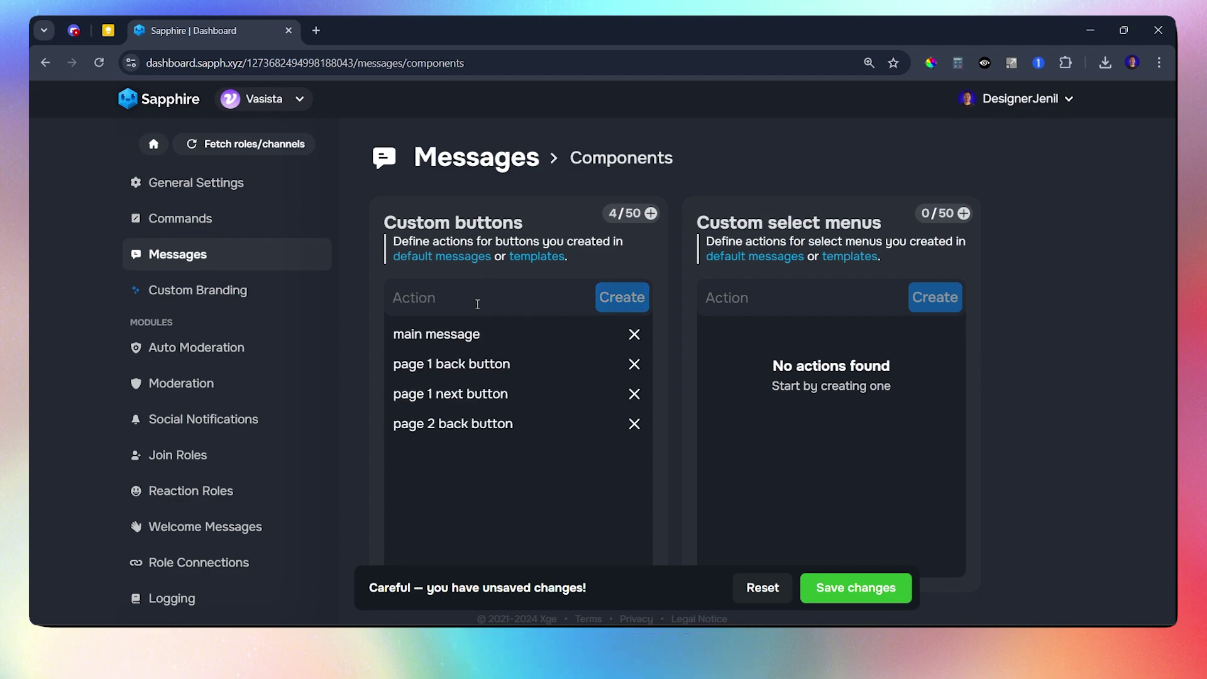
{"action": "left_click", "coordinate": [477, 304]}
{"action": "type", "text": "page 2 next button"}
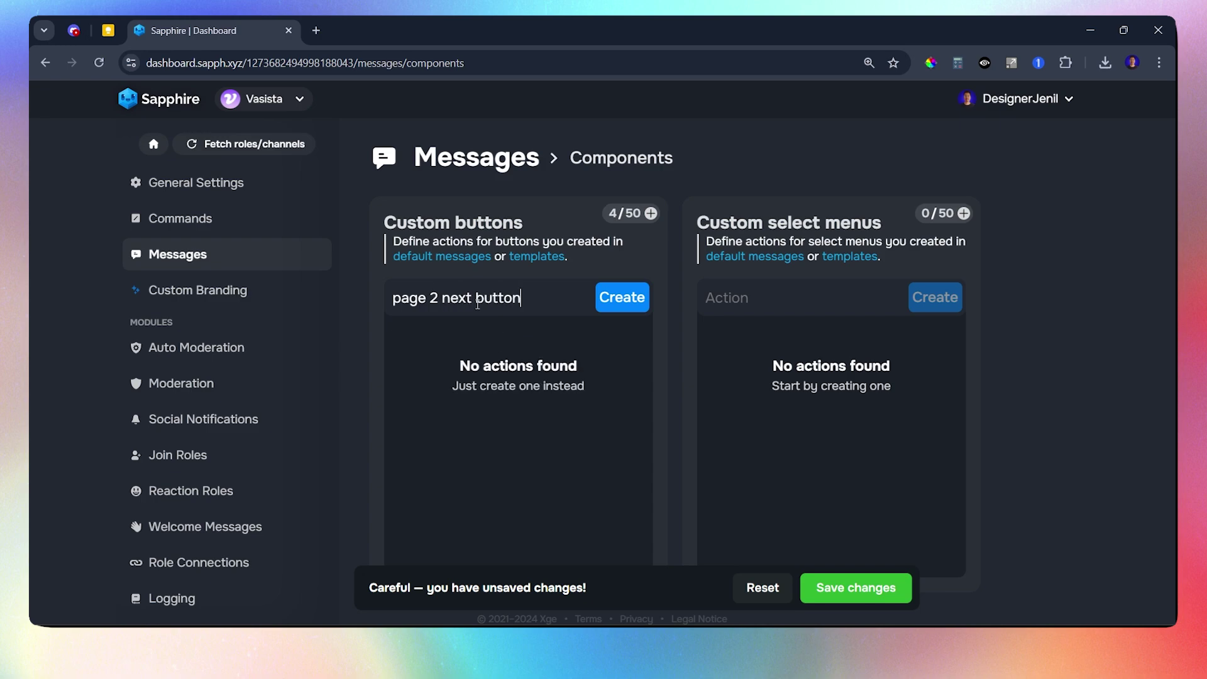
{"action": "key", "text": "Return"}
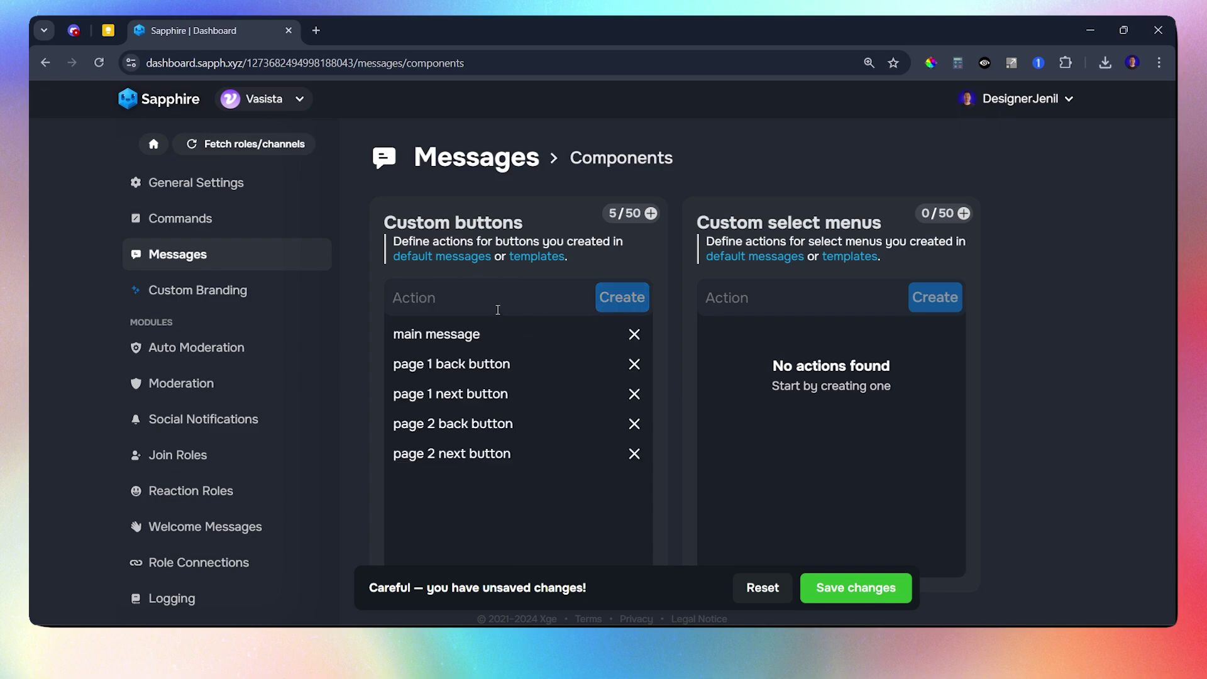
Create a custom button named "page 3 back button".
{"action": "type", "text": "page 3 "}
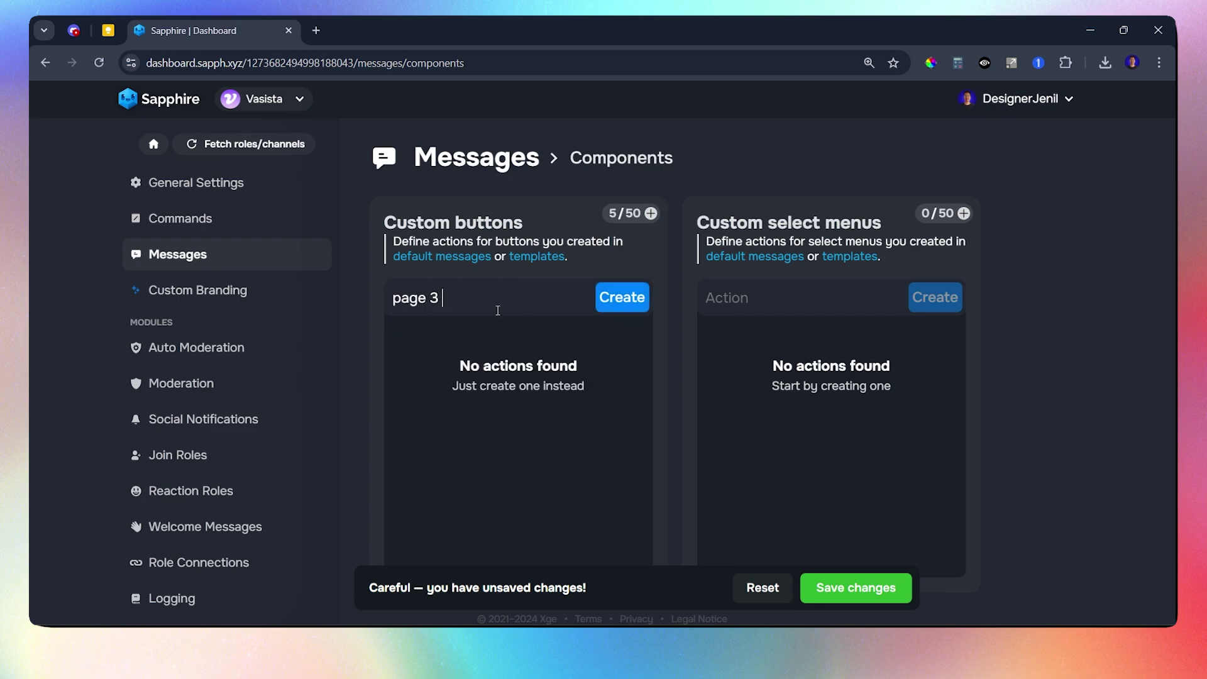
{"action": "type", "text": "back button"}
{"action": "key", "text": "Return"}
Create two custom buttons named "page 3 next button" and "close message".
{"action": "type", "text": "page 4 n"}
{"action": "key", "text": "BackSpace"}
{"action": "key", "text": "BackSpace"}
{"action": "key", "text": "BackSpace"}
{"action": "type", "text": "3 next button"}
{"action": "key", "text": "Return"}
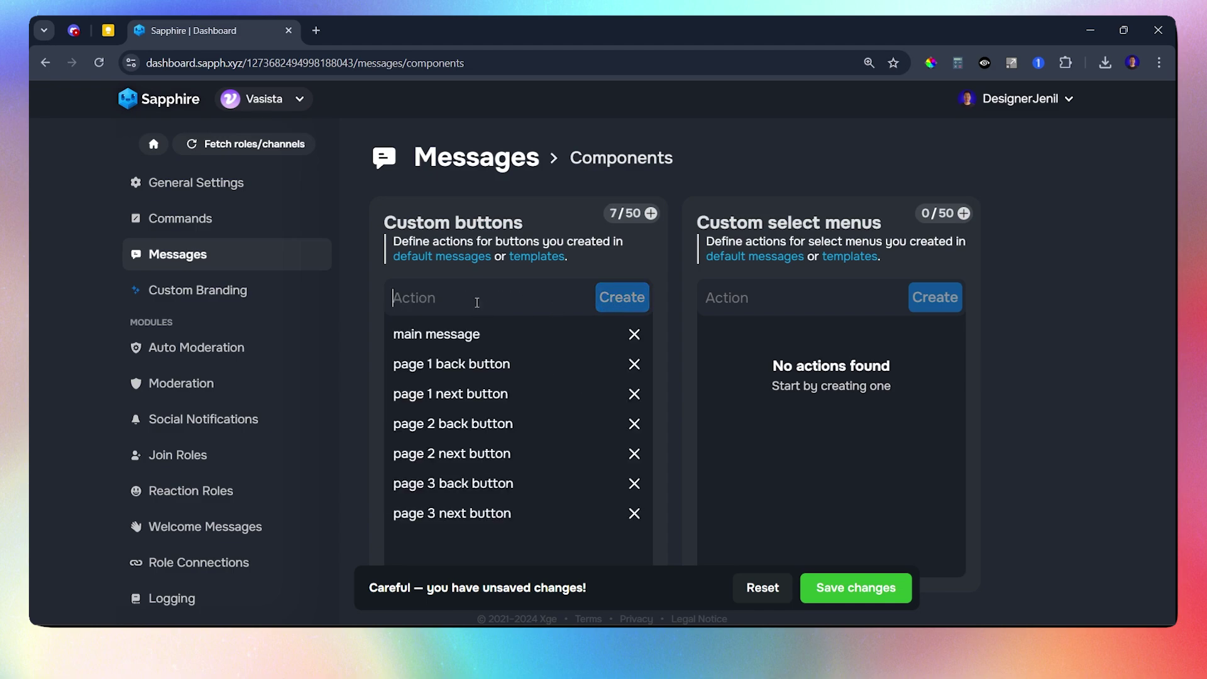
{"action": "type", "text": "close message"}
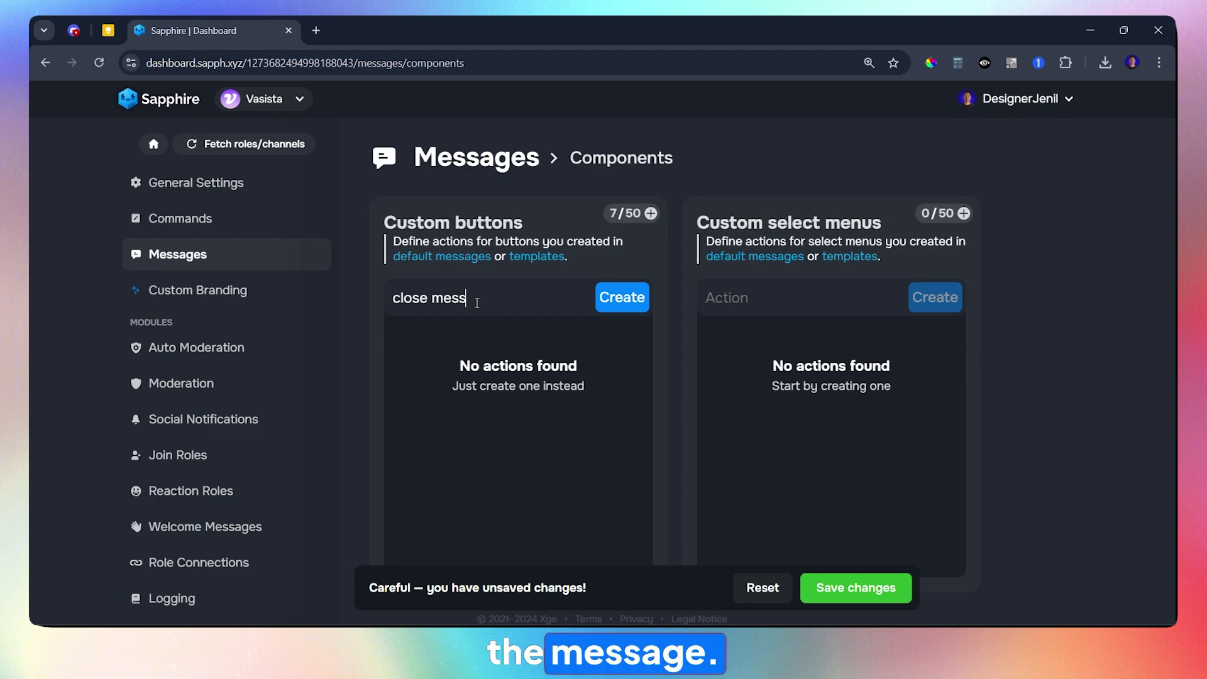
{"action": "left_click", "coordinate": [614, 303]}
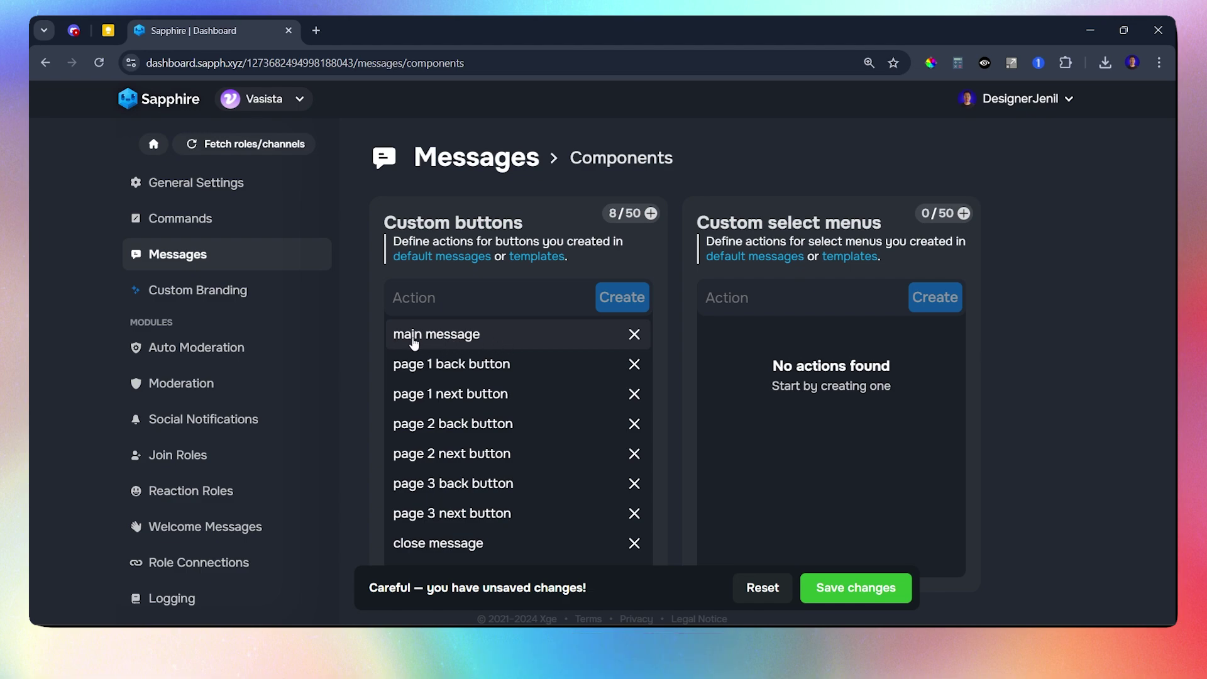
Give the "main message" button a Send message action that uses the page 1 template with Ephemeral enabled.
{"action": "left_click", "coordinate": [457, 340]}
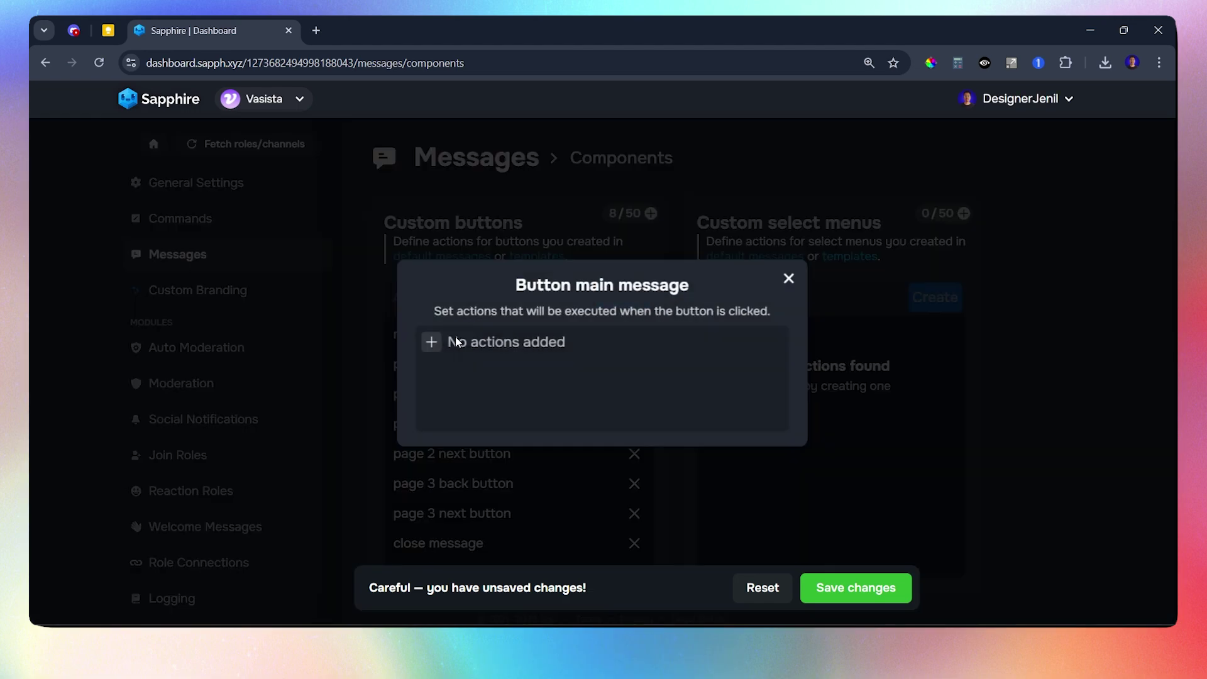
{"action": "left_click", "coordinate": [432, 343]}
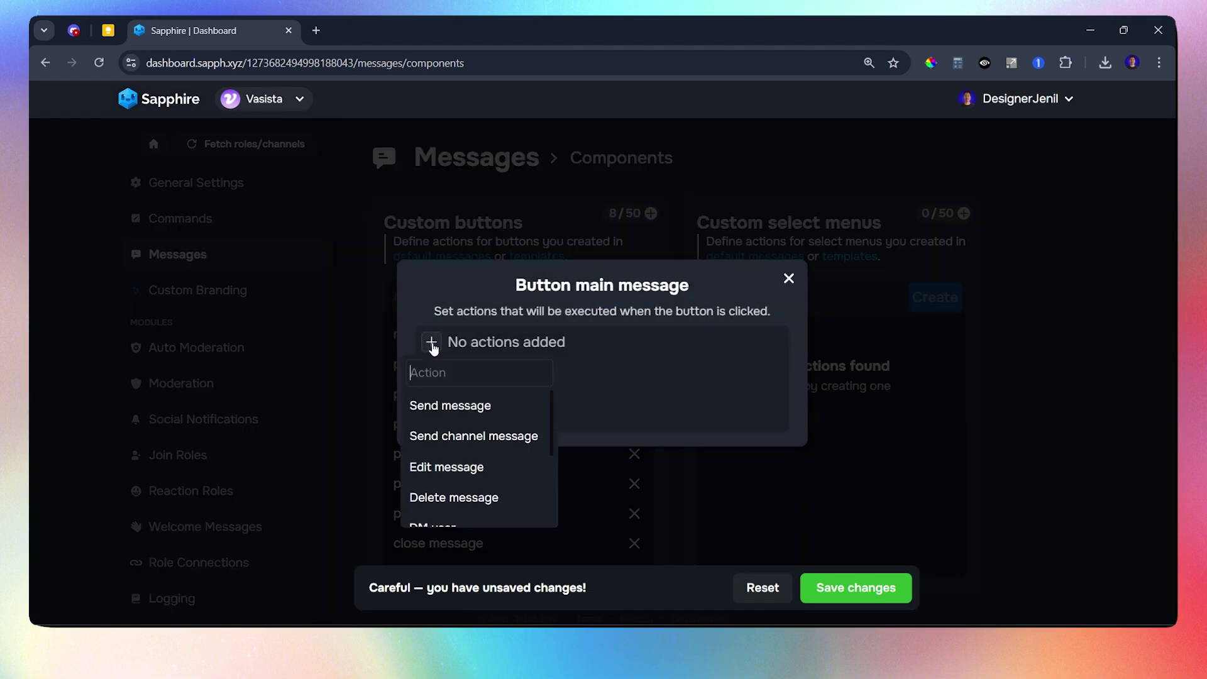
{"action": "left_click", "coordinate": [449, 408]}
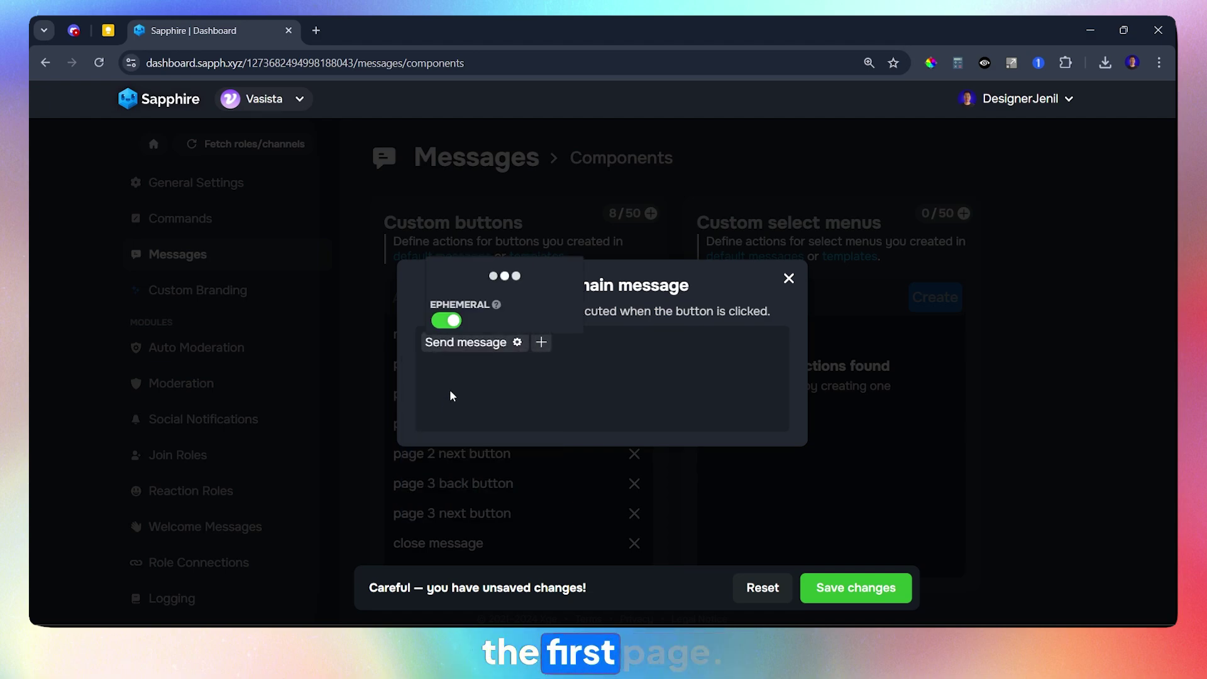
{"action": "left_click", "coordinate": [505, 276]}
{"action": "left_click", "coordinate": [506, 284]}
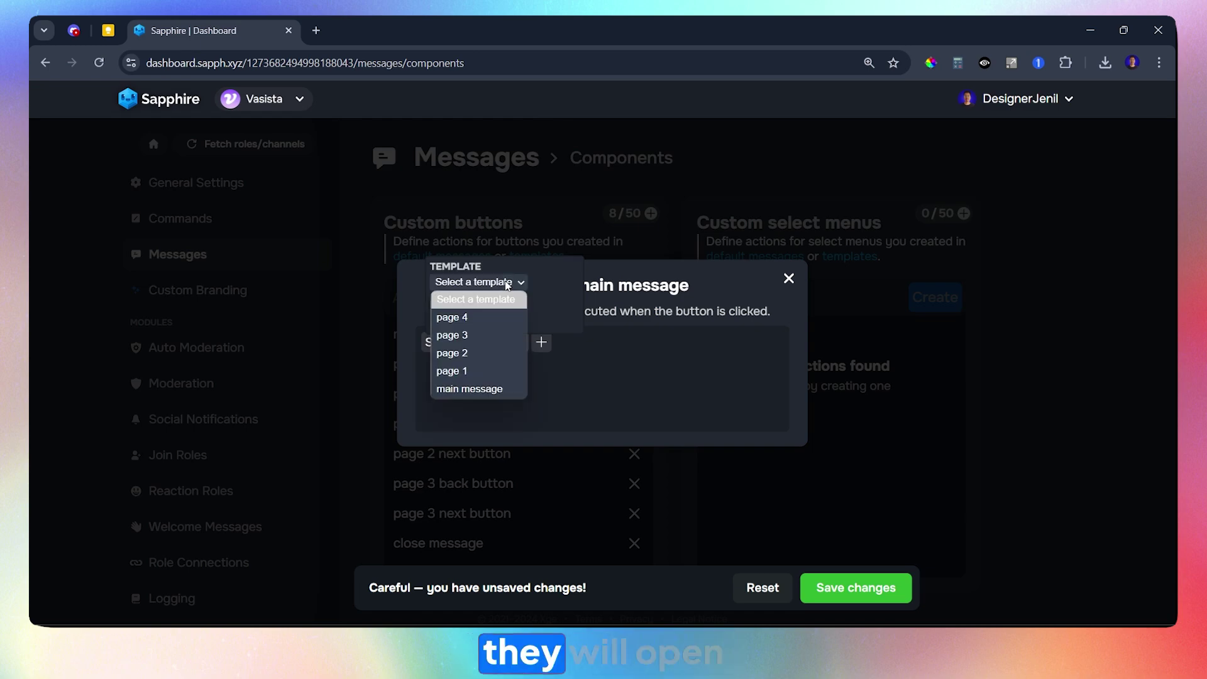
{"action": "left_click", "coordinate": [458, 372]}
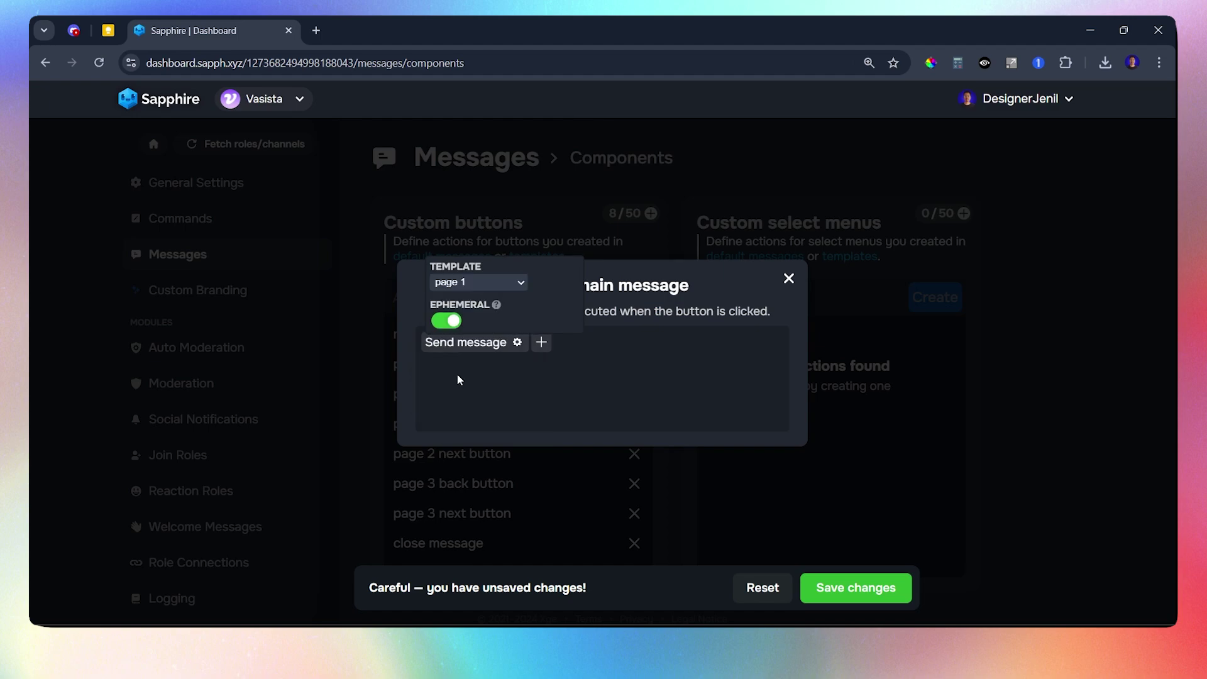
{"action": "left_click", "coordinate": [446, 322]}
{"action": "left_click", "coordinate": [445, 322]}
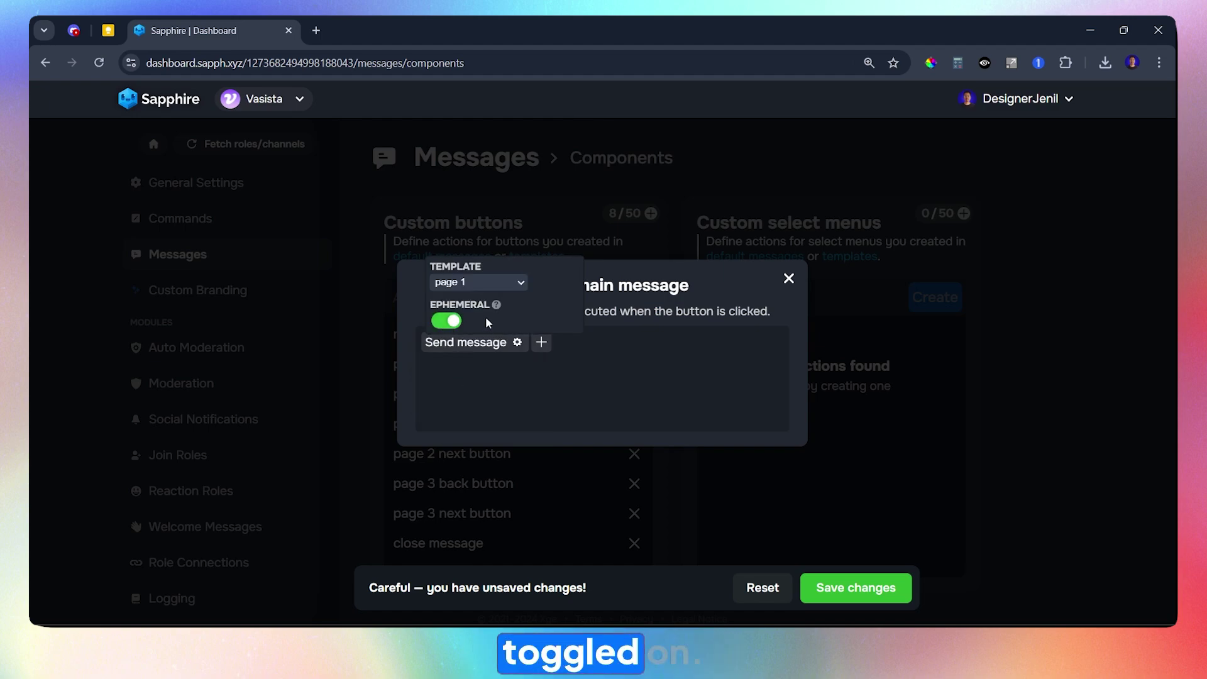
{"action": "mouse_move", "coordinate": [497, 305]}
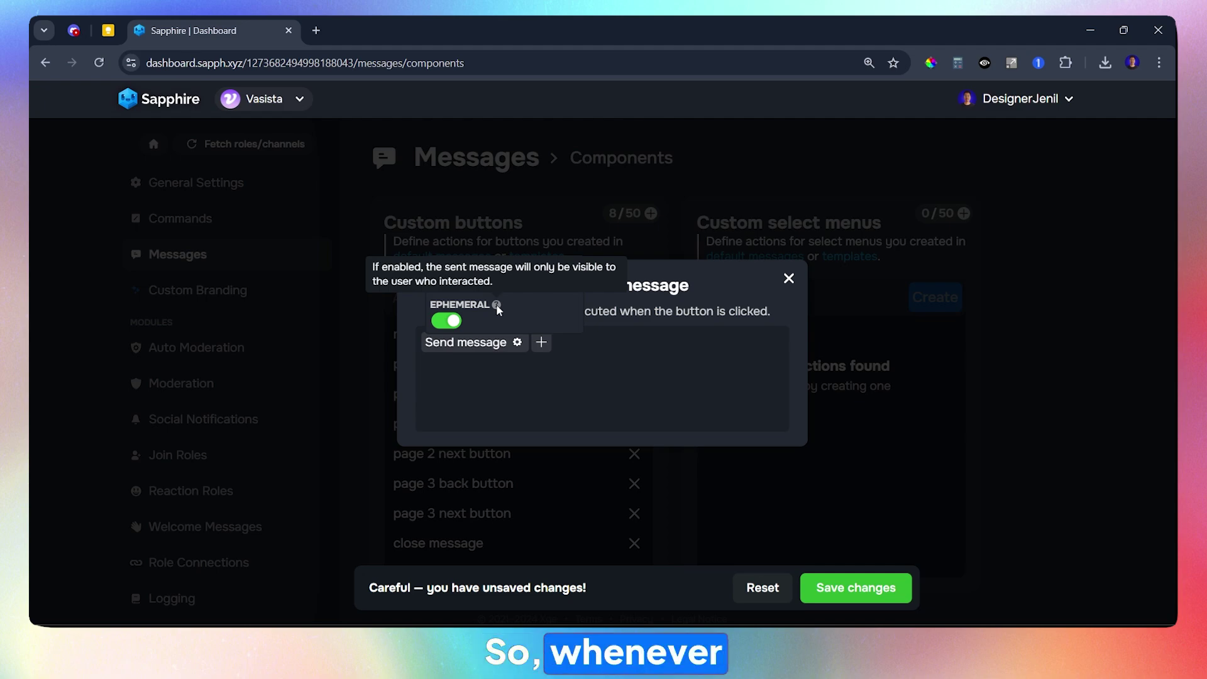
{"action": "left_click", "coordinate": [360, 371]}
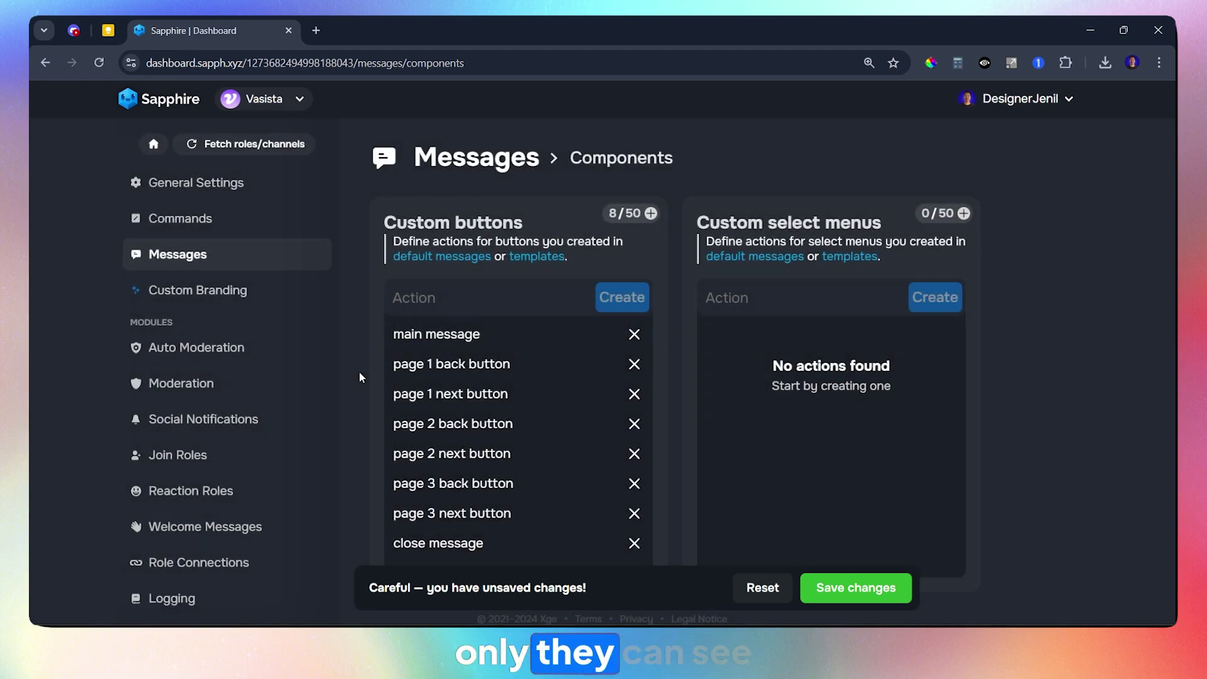
Give the "page 1 back button" an Edit message action that uses the main message template.
{"action": "left_click", "coordinate": [435, 368]}
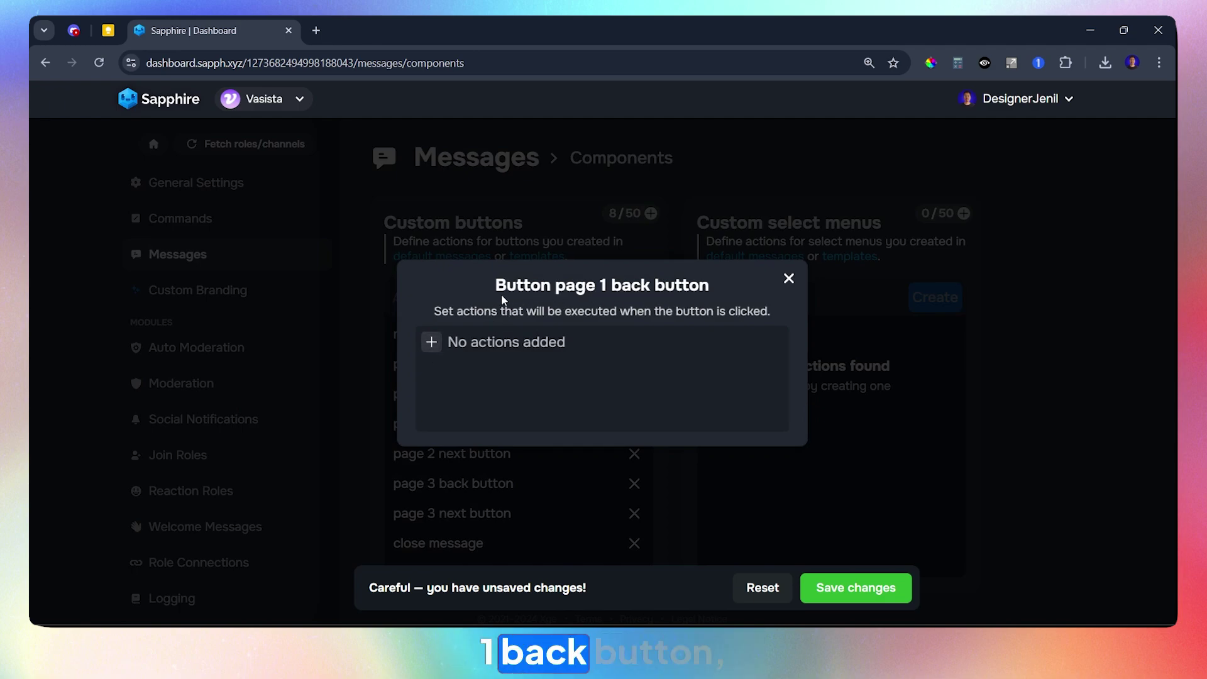
{"action": "left_click", "coordinate": [431, 342]}
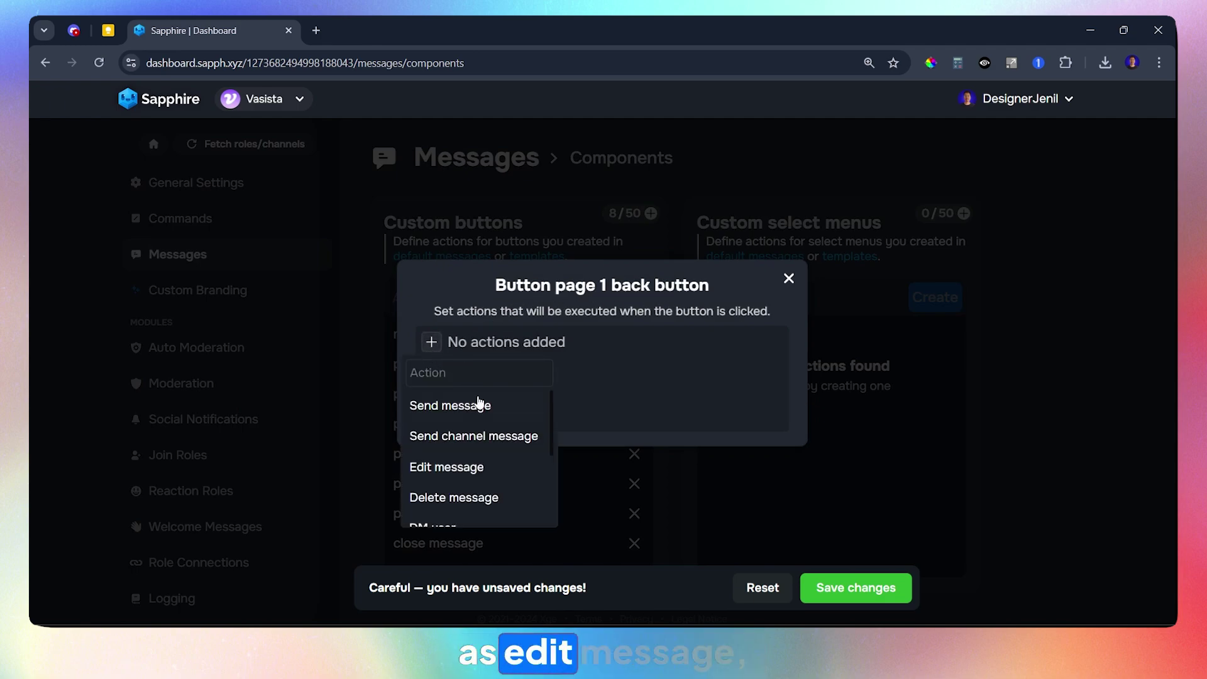
{"action": "left_click", "coordinate": [462, 470]}
{"action": "left_click", "coordinate": [478, 321]}
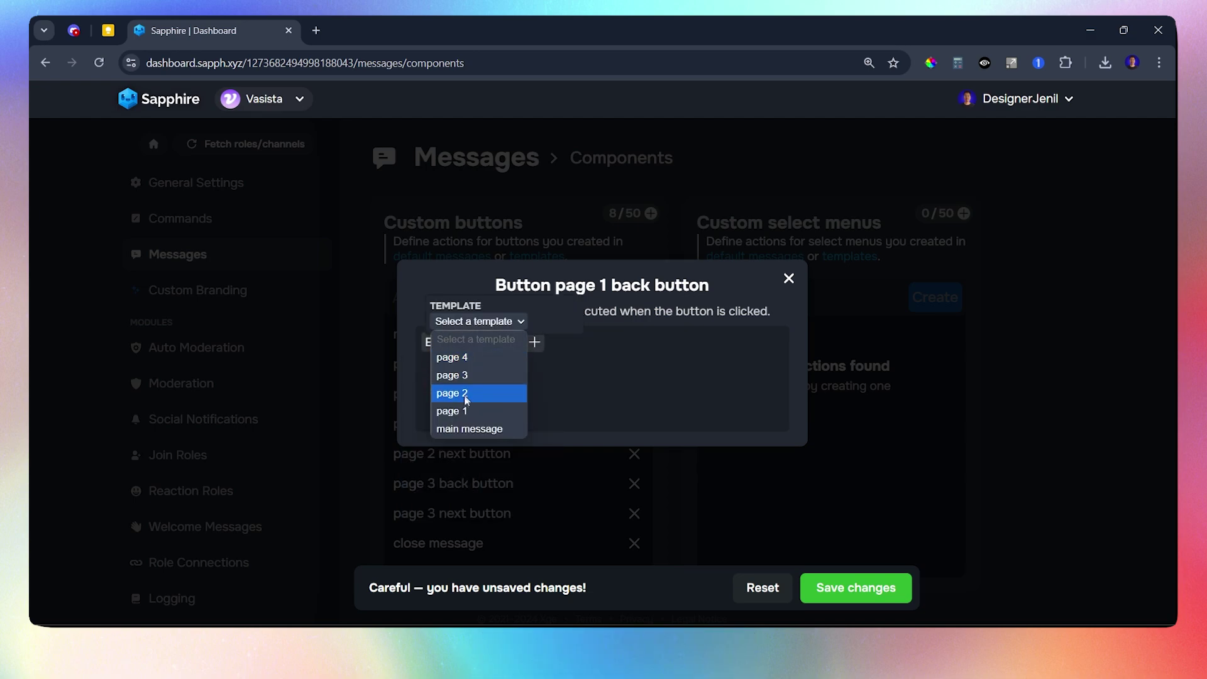
{"action": "left_click", "coordinate": [454, 428]}
{"action": "left_click", "coordinate": [364, 360]}
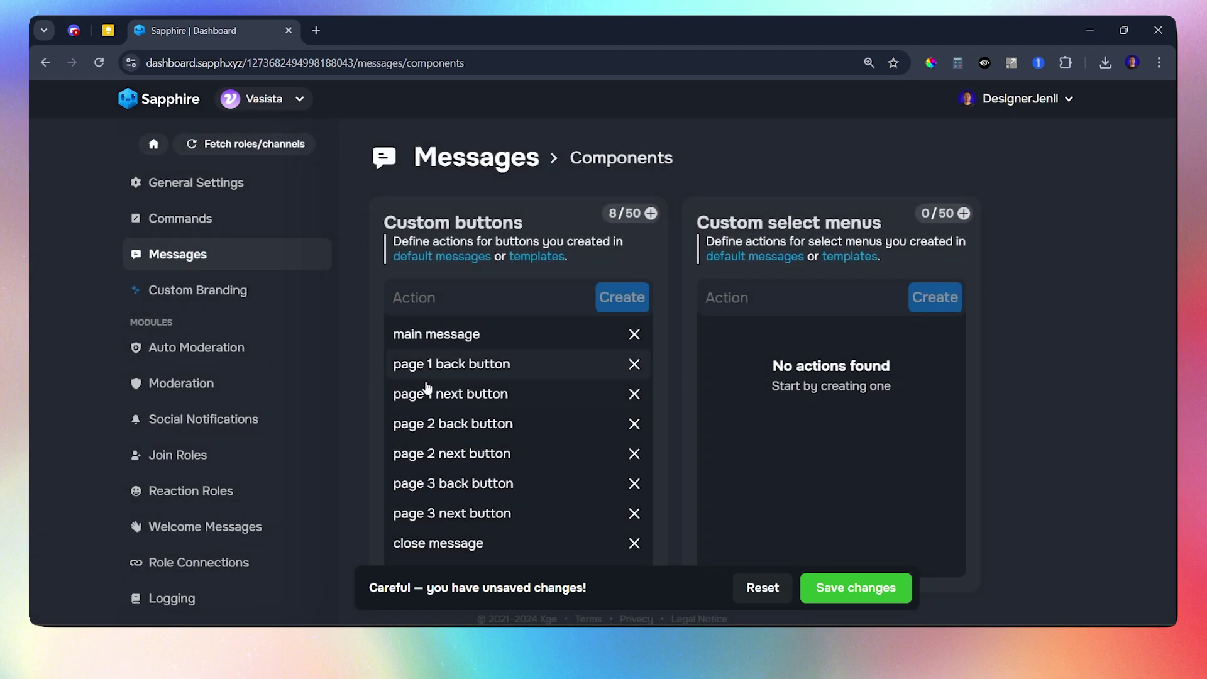
Give the "page 1 next button" an Edit message action that uses the page 2 template.
{"action": "left_click", "coordinate": [447, 393]}
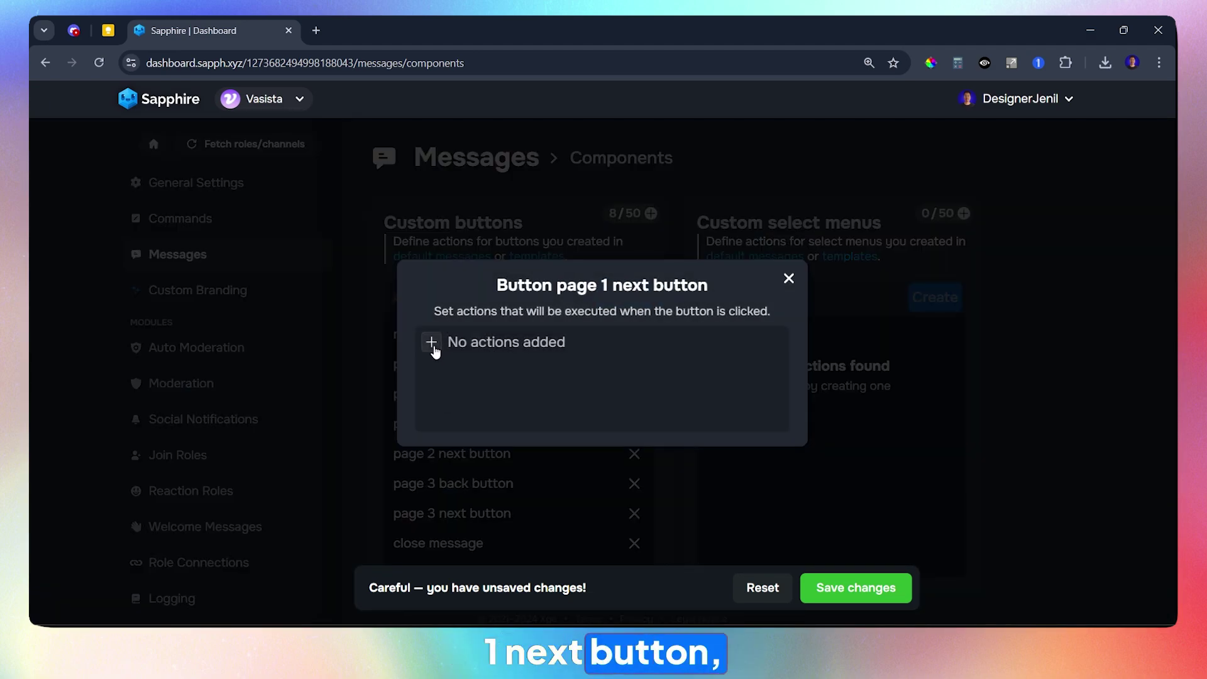
{"action": "left_click", "coordinate": [432, 343]}
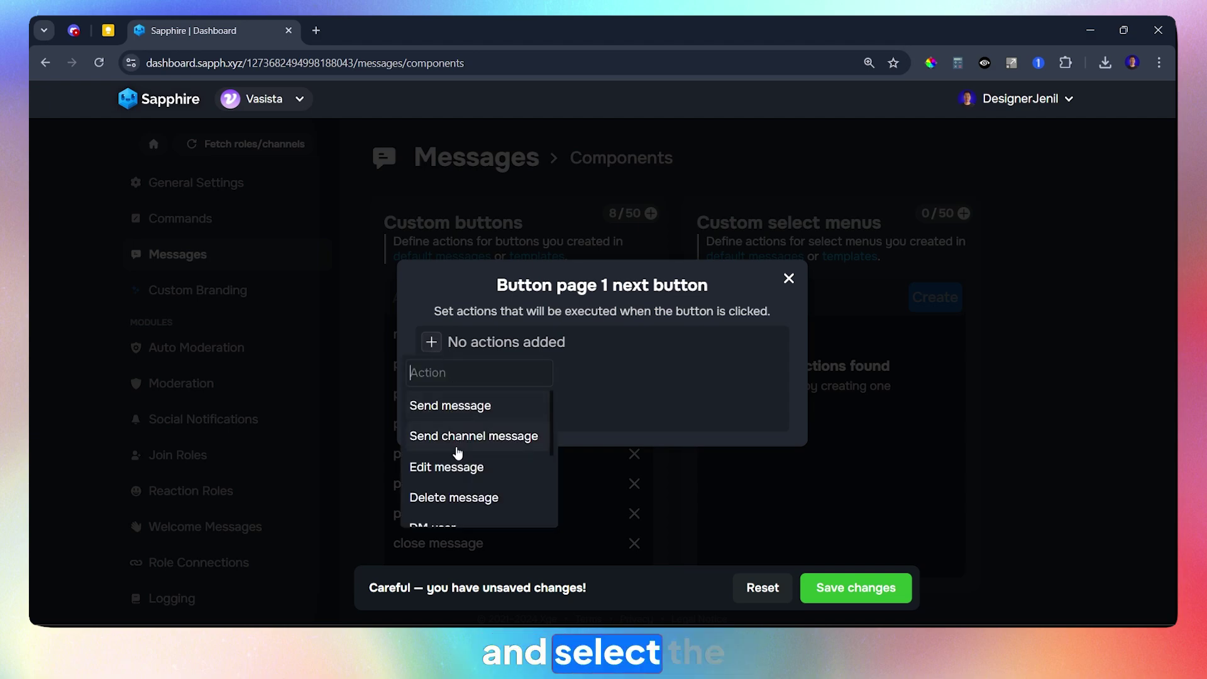
{"action": "left_click", "coordinate": [458, 466]}
{"action": "left_click", "coordinate": [483, 322]}
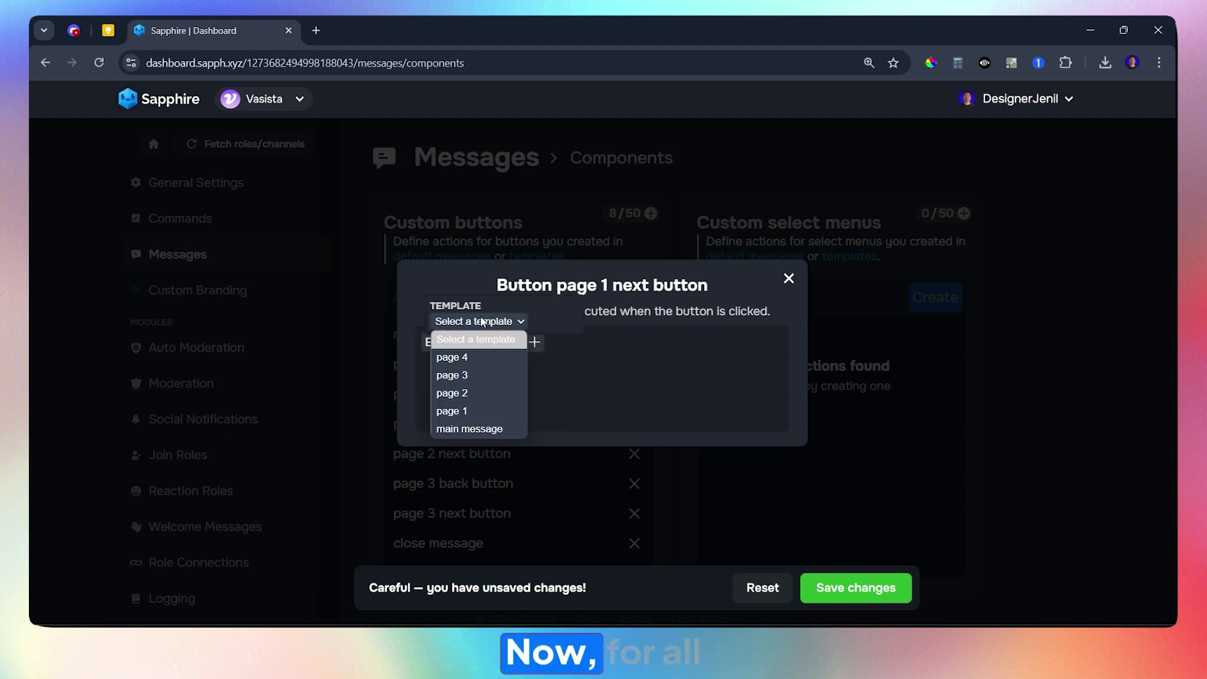
{"action": "left_click", "coordinate": [465, 394]}
{"action": "left_click", "coordinate": [361, 384]}
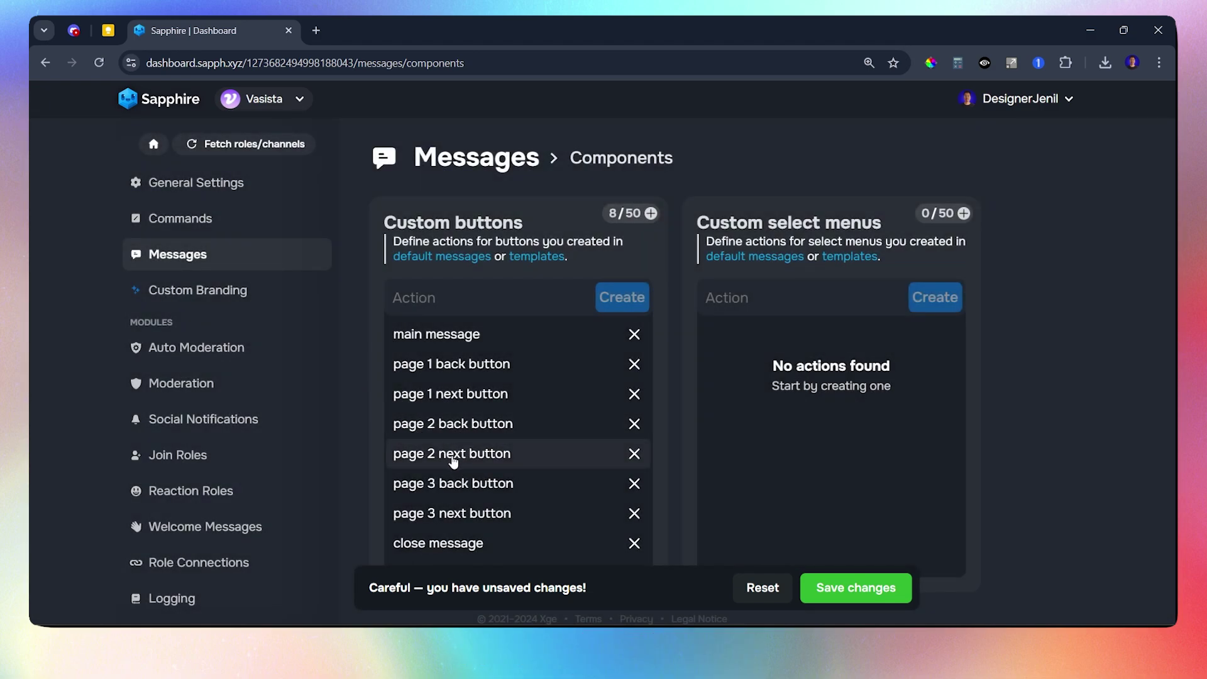
Give the "page 2 back button" an Edit message action that uses the page 1 template.
{"action": "left_click", "coordinate": [444, 425]}
{"action": "left_click", "coordinate": [431, 342]}
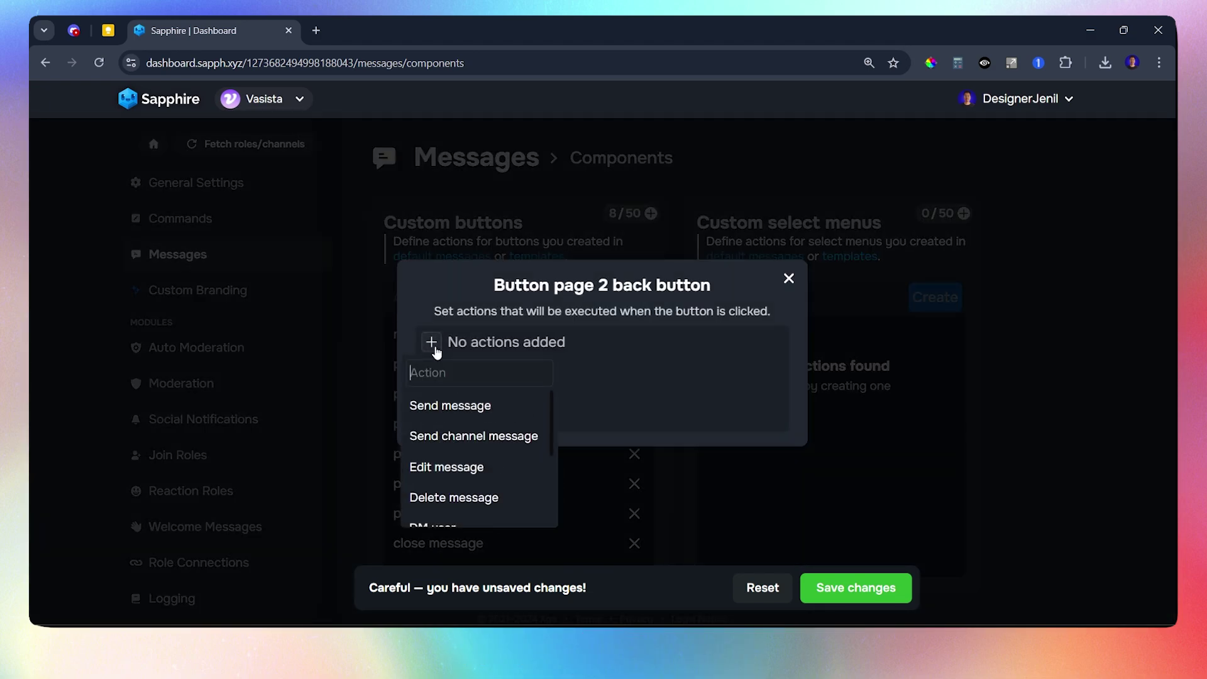
{"action": "left_click", "coordinate": [490, 466]}
{"action": "left_click", "coordinate": [473, 325]}
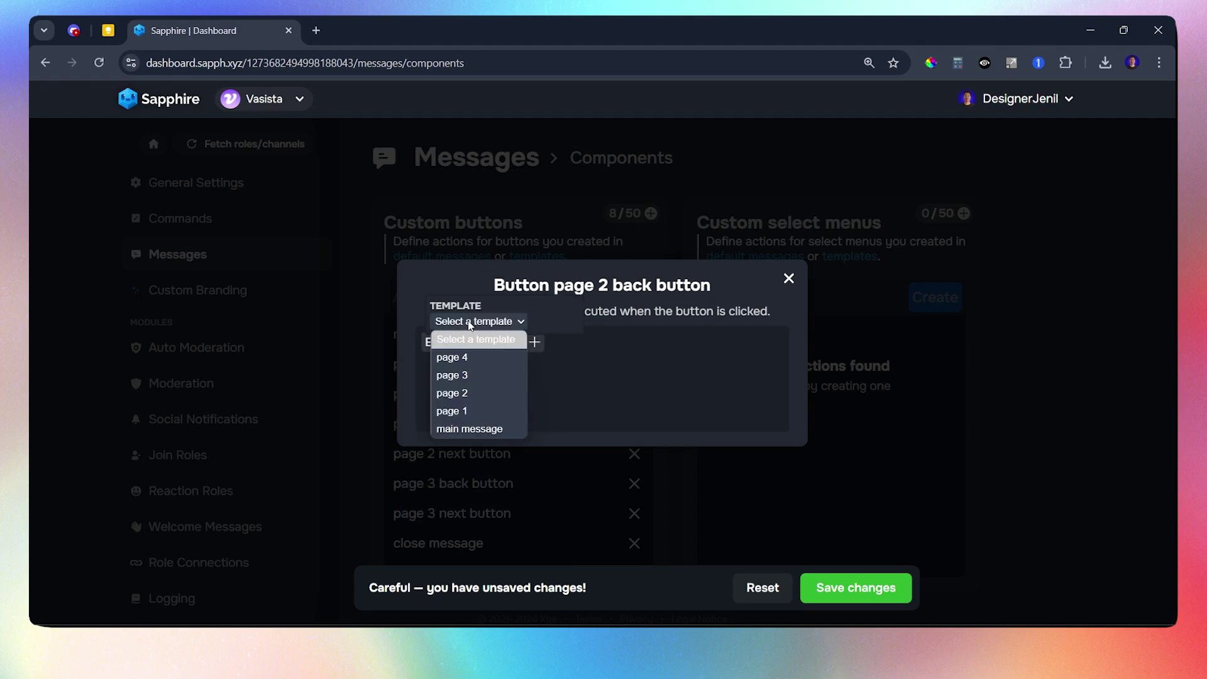
{"action": "left_click", "coordinate": [464, 412]}
{"action": "left_click", "coordinate": [357, 398]}
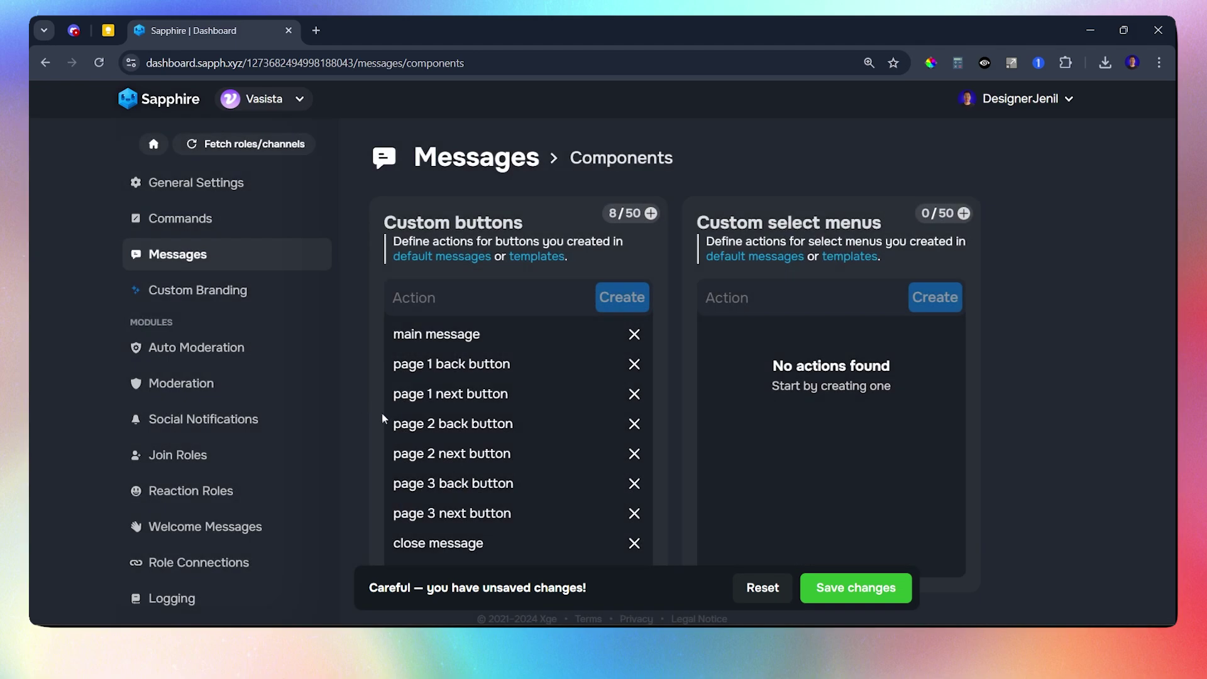
Give the "page 2 next button" an Edit message action that uses the page 3 template.
{"action": "left_click", "coordinate": [445, 454]}
{"action": "left_click", "coordinate": [432, 344]}
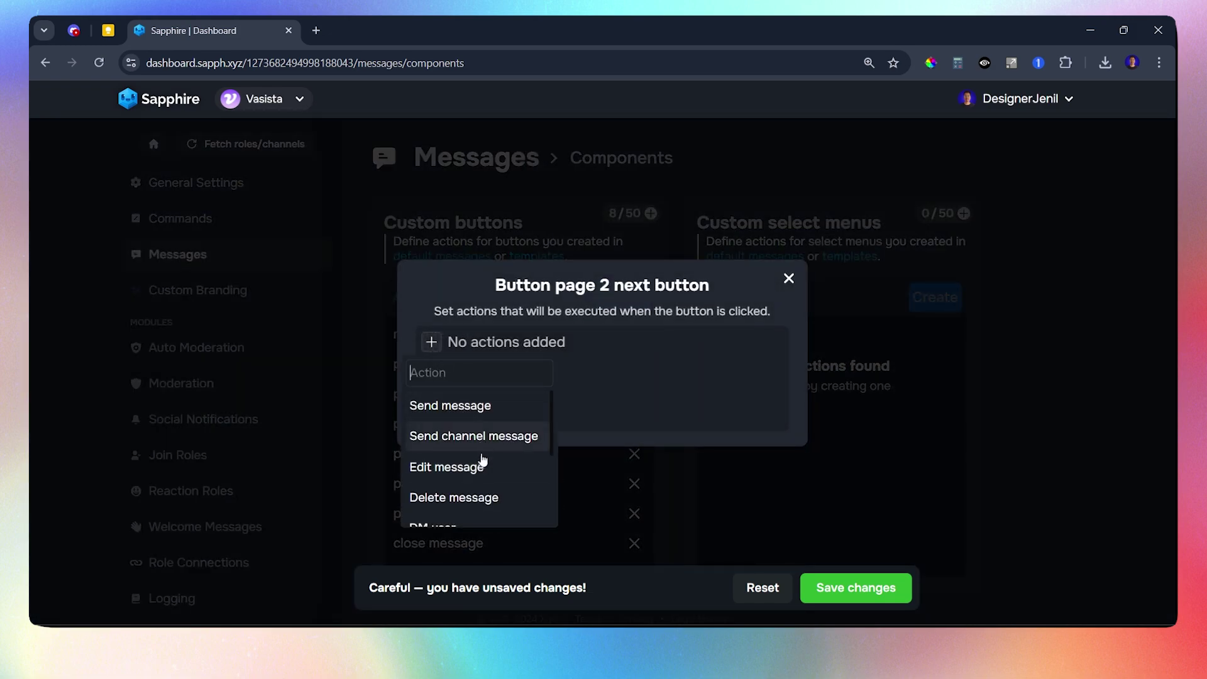
{"action": "left_click", "coordinate": [469, 473]}
{"action": "left_click", "coordinate": [464, 342]}
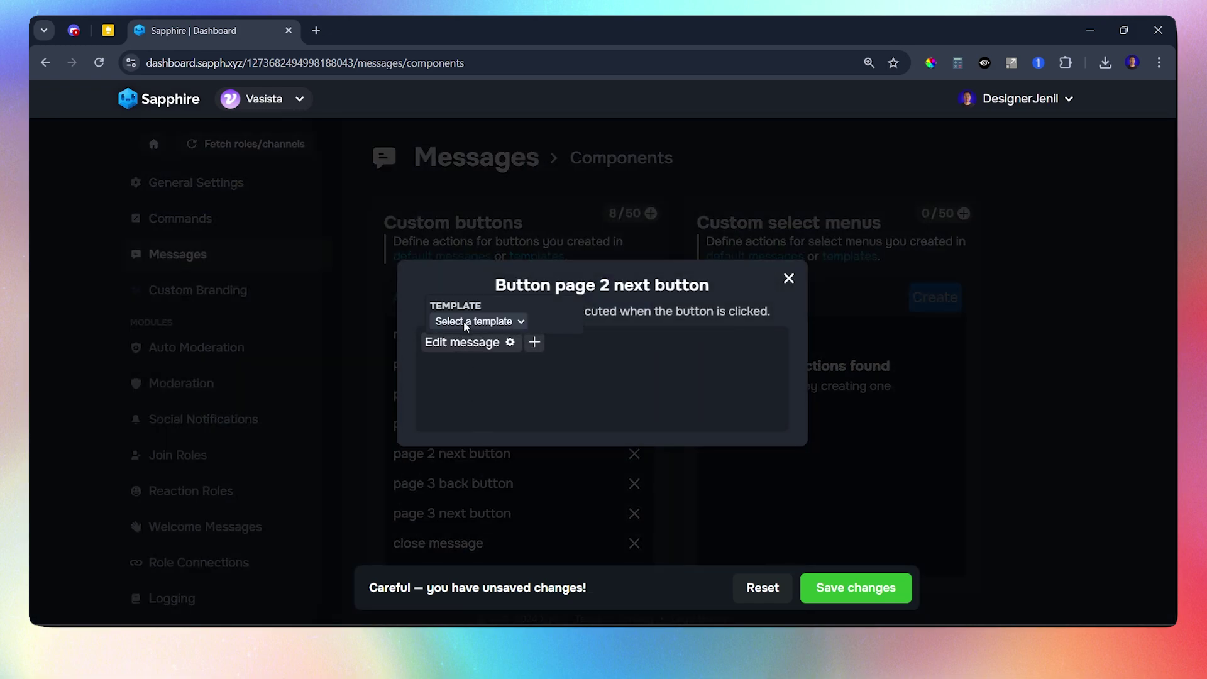
{"action": "left_click", "coordinate": [466, 323]}
{"action": "left_click", "coordinate": [466, 380]}
{"action": "left_click", "coordinate": [369, 375]}
Give the "page 3 back button" an Edit message action that uses the page 2 template.
{"action": "left_click", "coordinate": [472, 491]}
{"action": "left_click", "coordinate": [441, 347]}
{"action": "left_click", "coordinate": [452, 473]}
{"action": "left_click", "coordinate": [473, 323]}
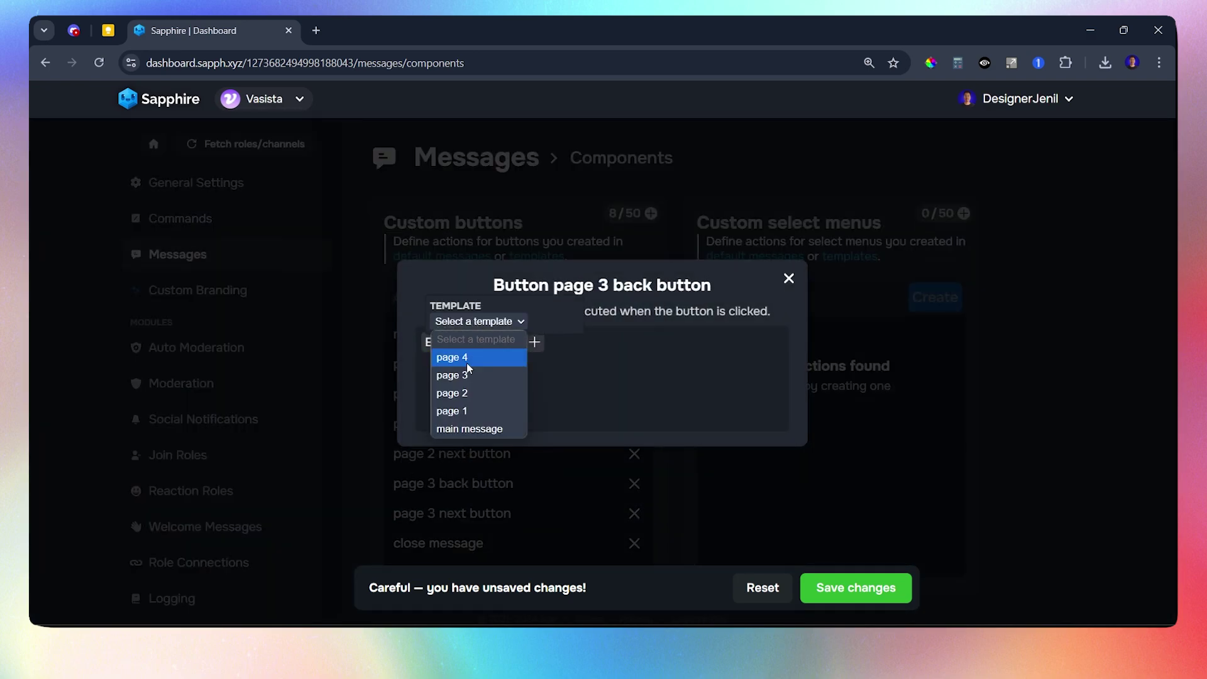
{"action": "left_click", "coordinate": [466, 376]}
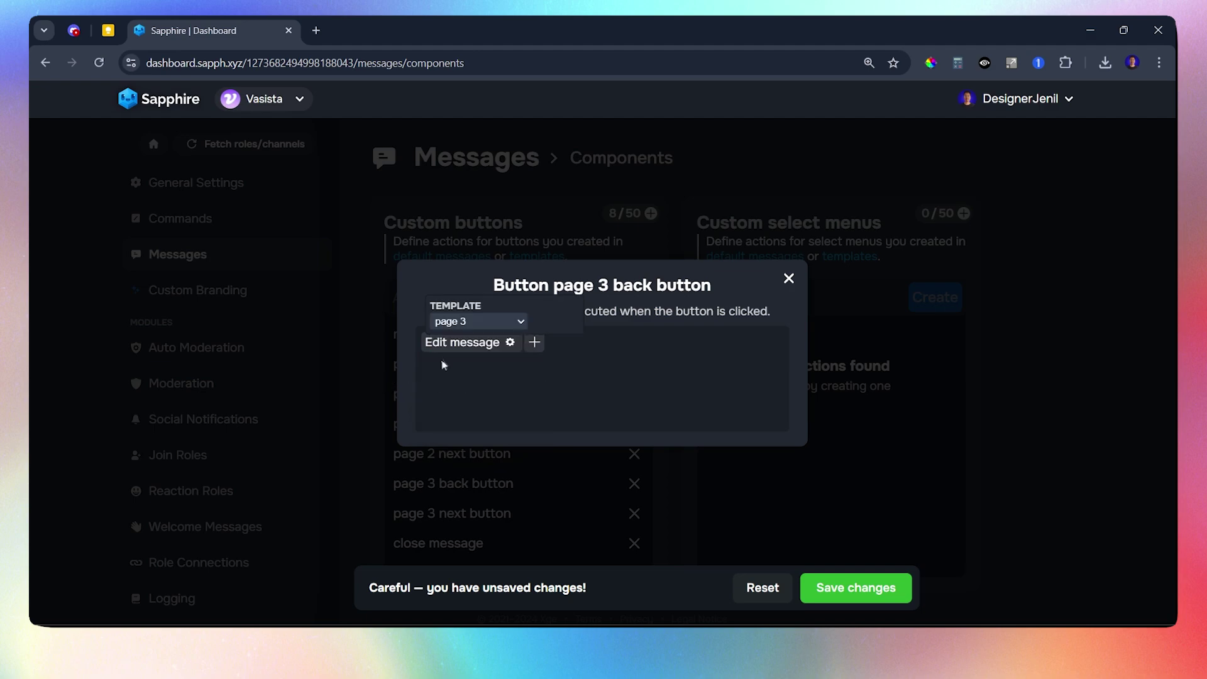
{"action": "left_click", "coordinate": [476, 323]}
{"action": "left_click", "coordinate": [457, 391]}
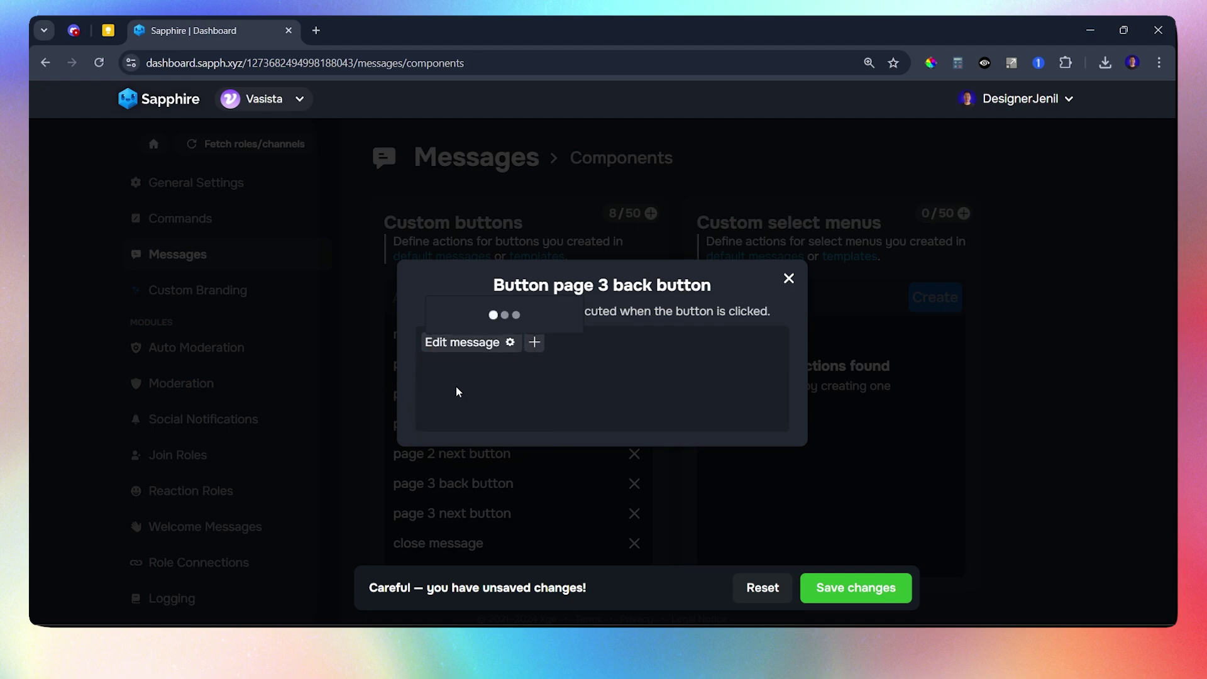
{"action": "left_click", "coordinate": [371, 376]}
Give the "page 3 next button" an Edit message action that uses the page 4 template.
{"action": "left_click", "coordinate": [409, 517]}
{"action": "left_click", "coordinate": [432, 346]}
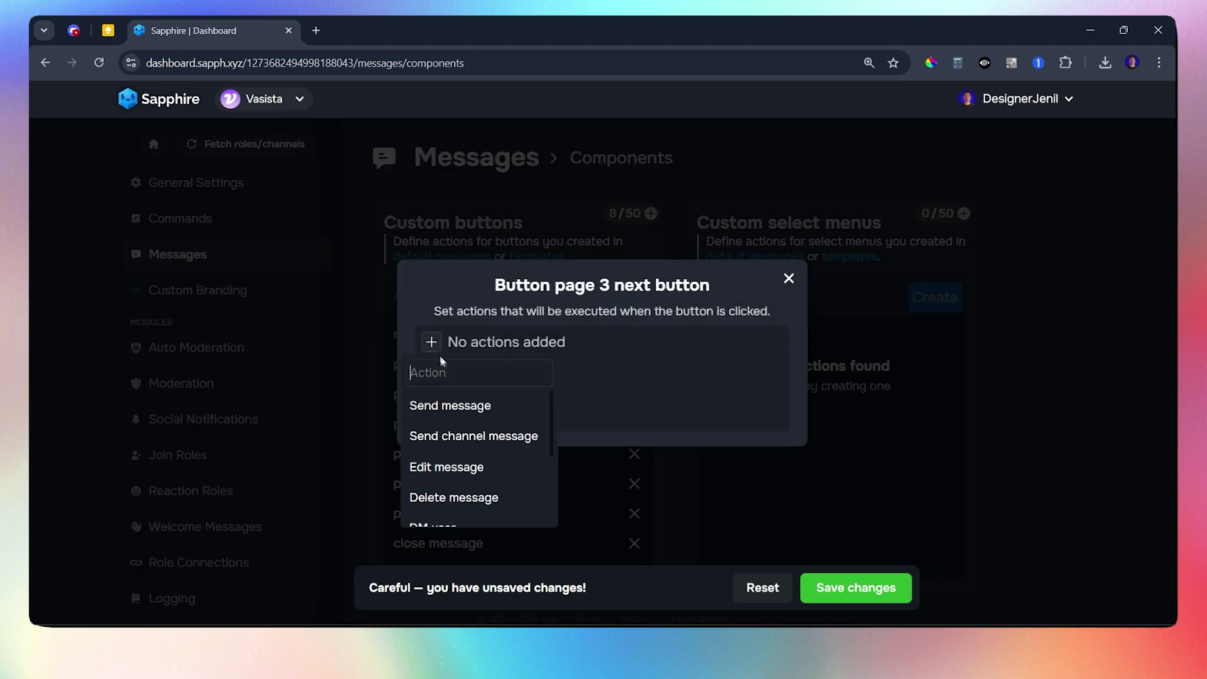
{"action": "left_click", "coordinate": [447, 466]}
{"action": "left_click", "coordinate": [477, 321]}
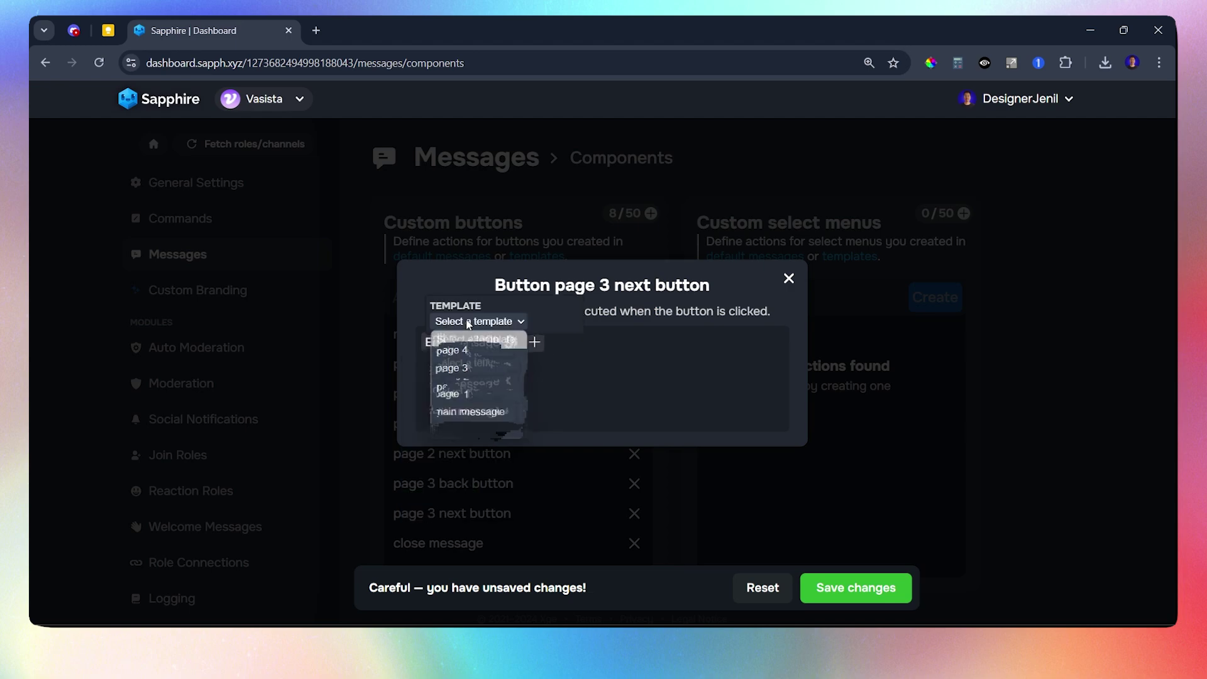
{"action": "left_click", "coordinate": [467, 356]}
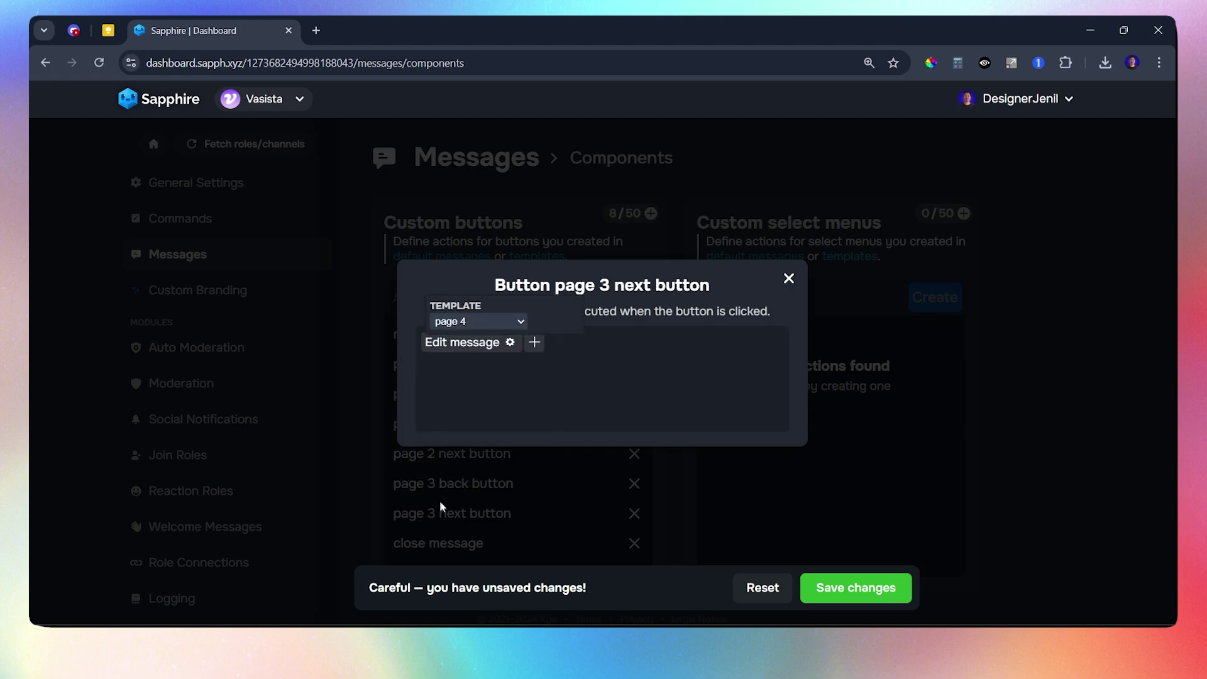
{"action": "left_click", "coordinate": [444, 517]}
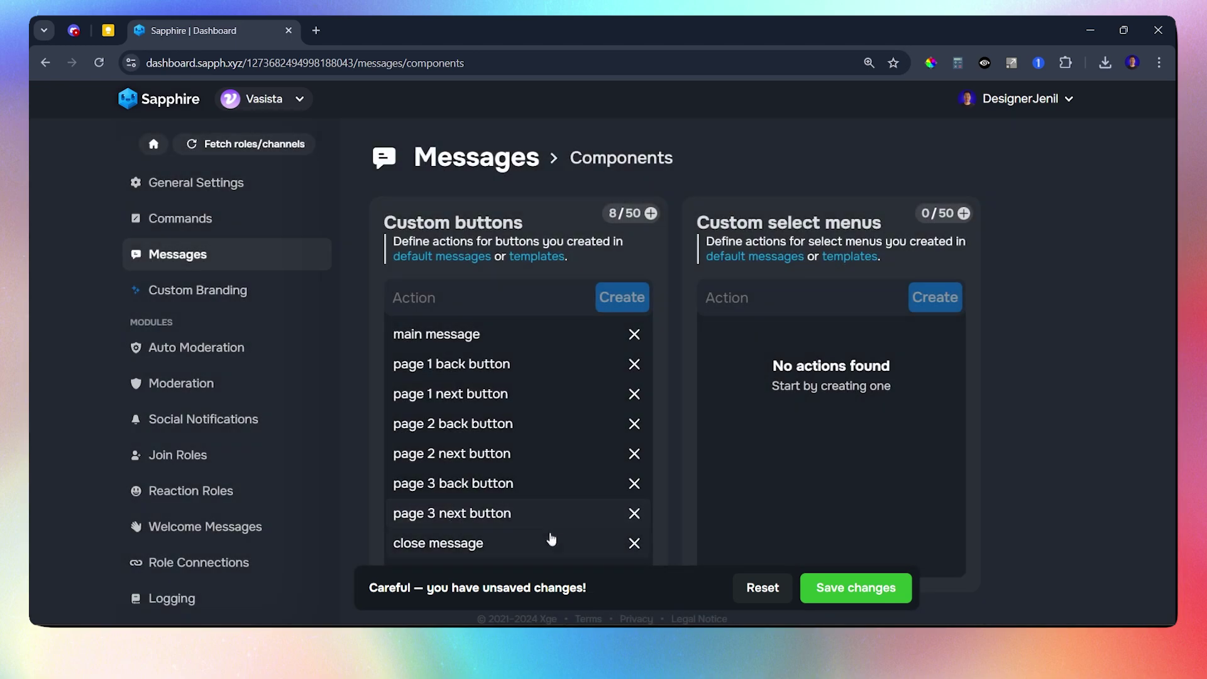
Give the "close message" button a Delete message action and save the component changes.
{"action": "left_click", "coordinate": [451, 547]}
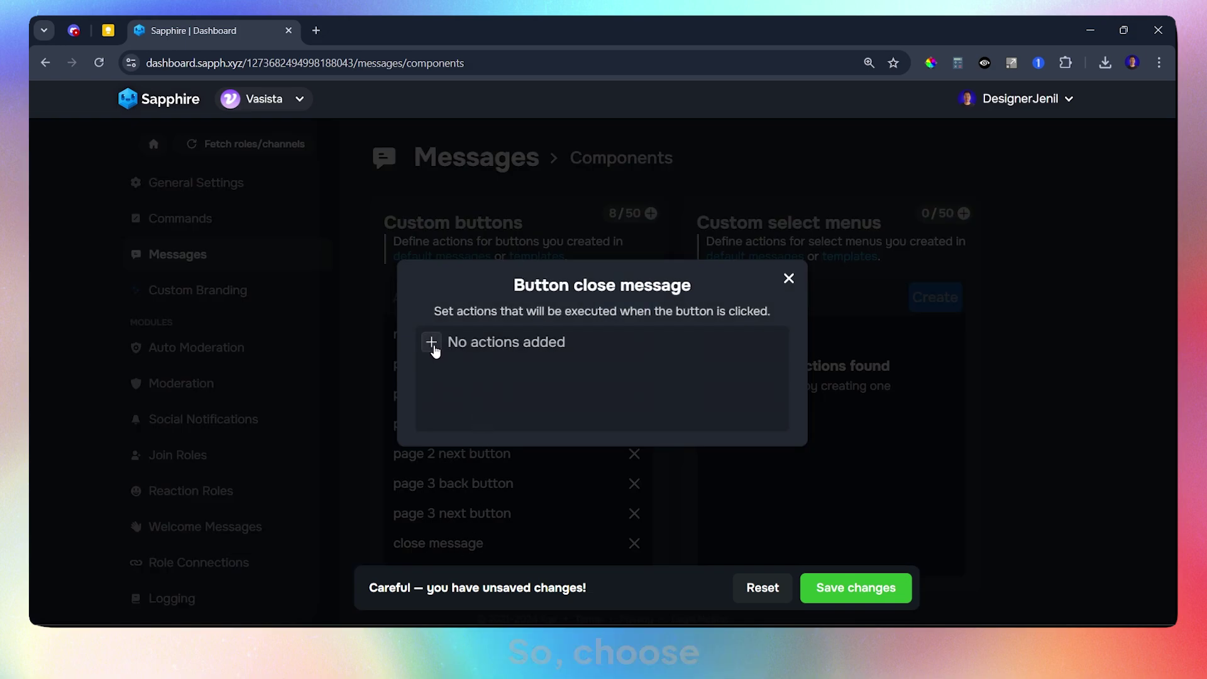
{"action": "left_click", "coordinate": [433, 345]}
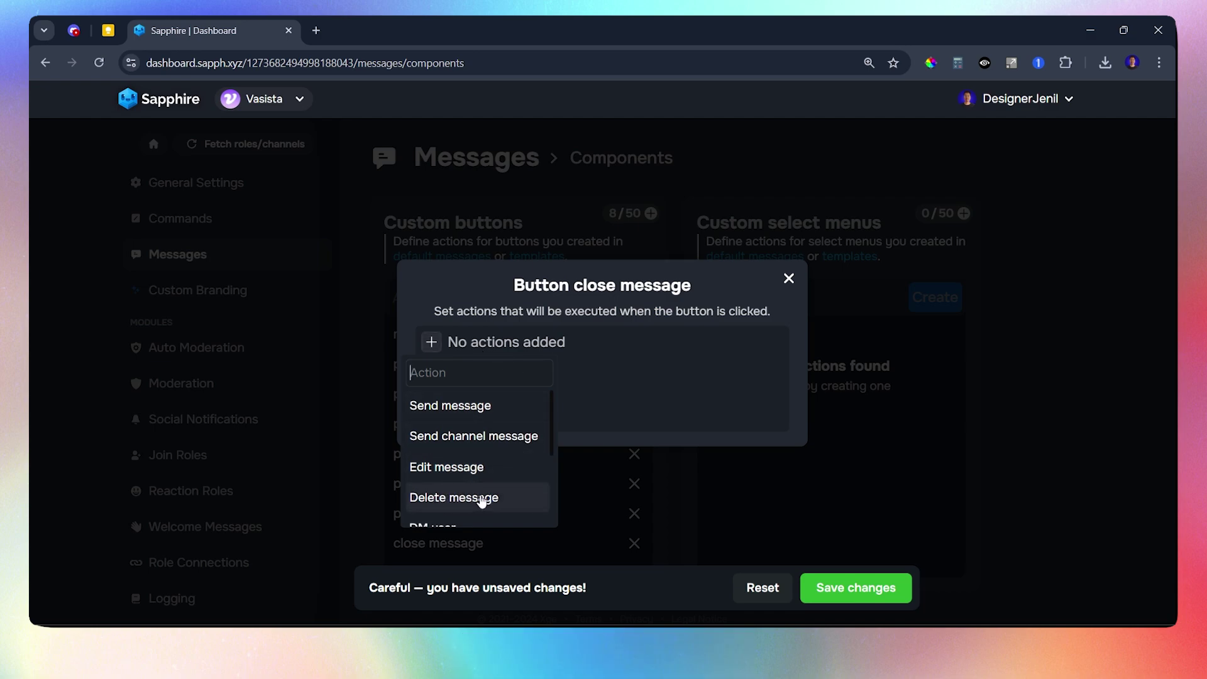
{"action": "left_click", "coordinate": [451, 498]}
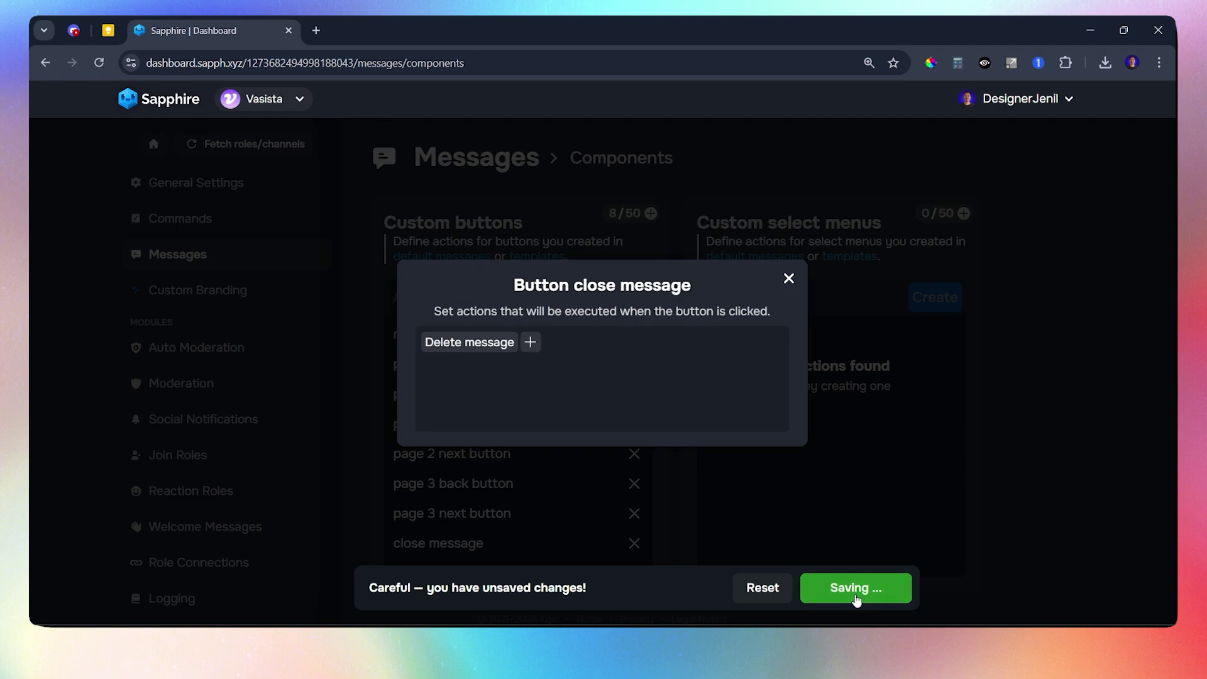
{"action": "left_click", "coordinate": [749, 558]}
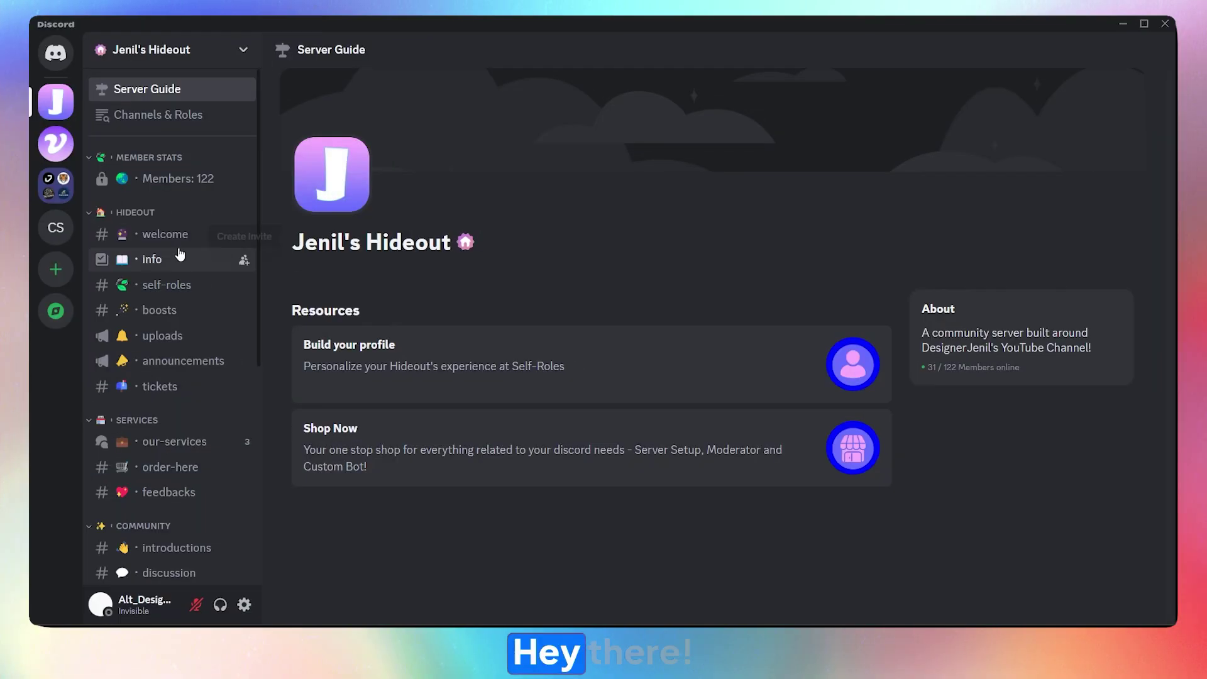
Switch to Discord and look through the community server's welcome, info, self-roles, uploads and resources channels.
{"action": "left_click", "coordinate": [144, 239]}
{"action": "left_click", "coordinate": [146, 261]}
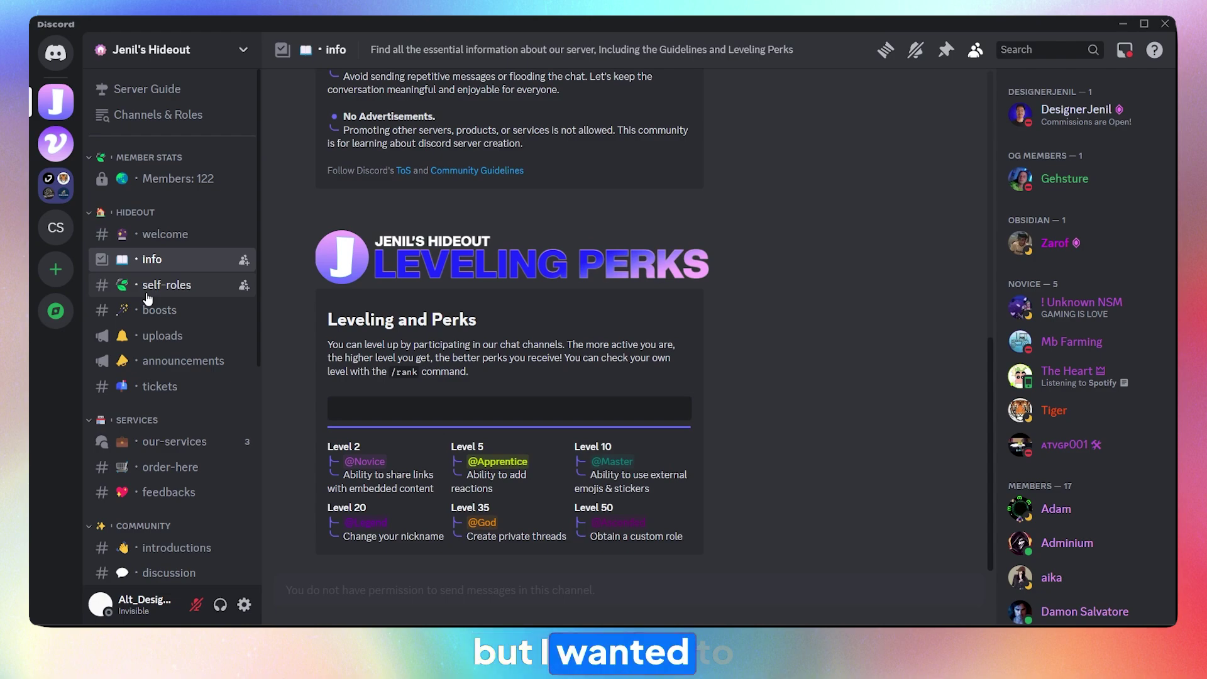
{"action": "left_click", "coordinate": [148, 287]}
{"action": "left_click", "coordinate": [149, 338]}
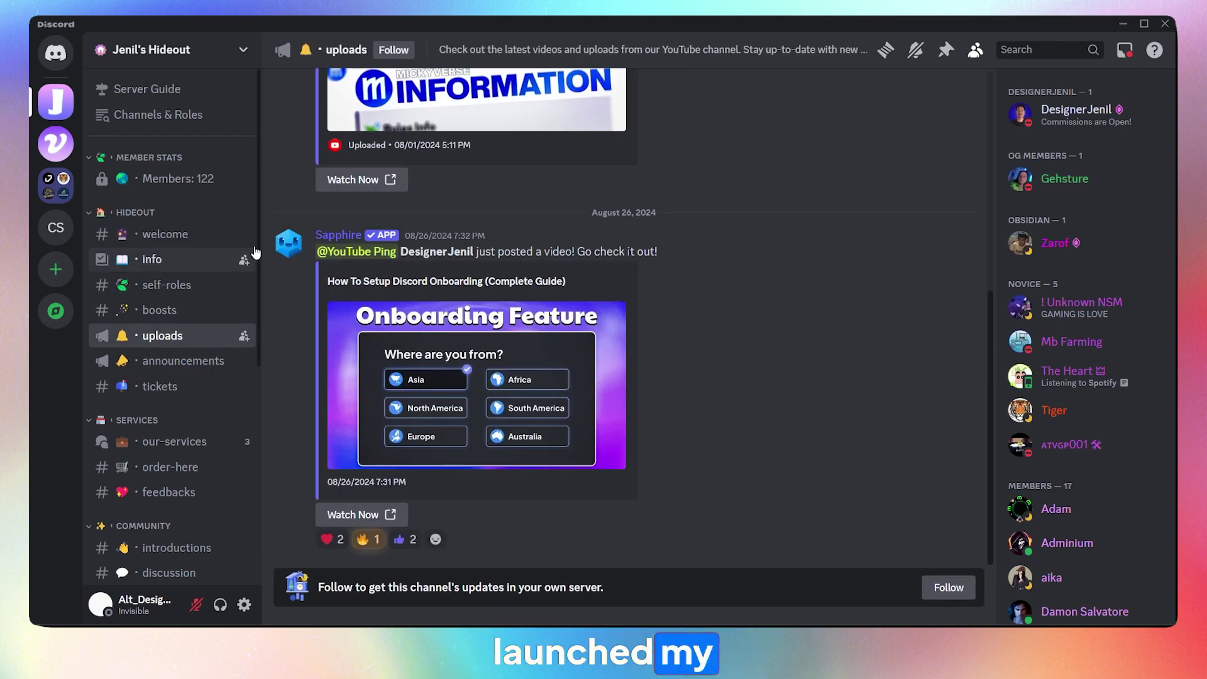
{"action": "left_click_drag", "start_coordinate": [258, 236], "coordinate": [253, 429]}
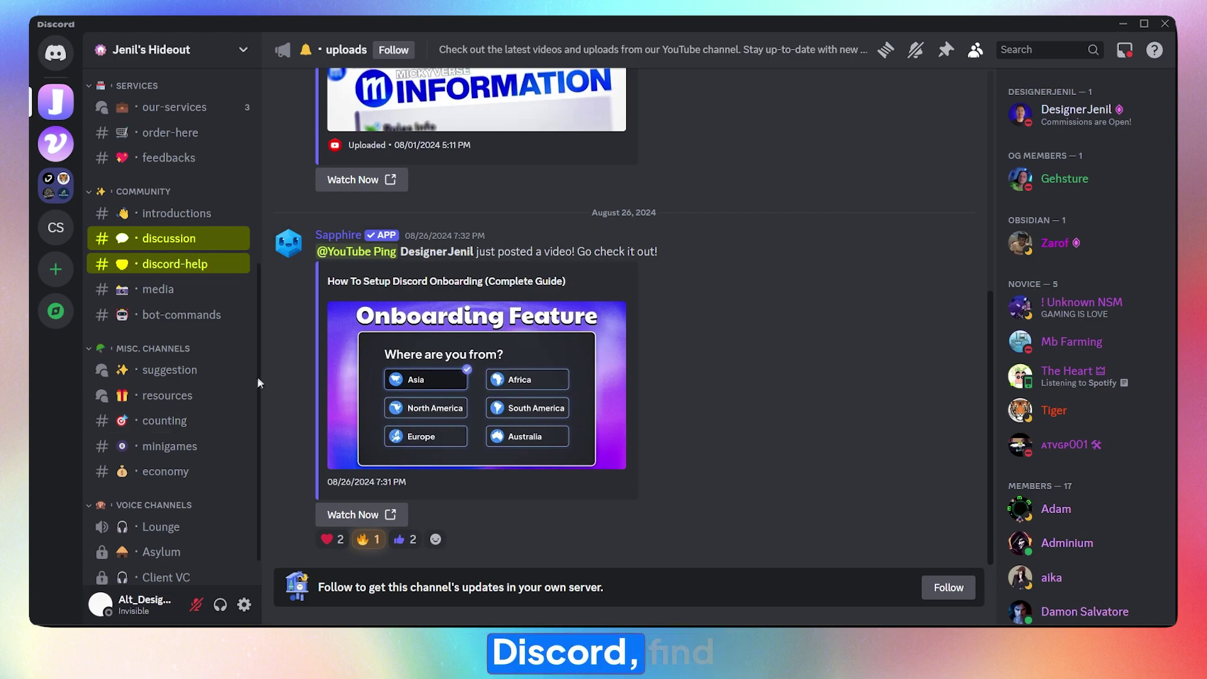
{"action": "left_click", "coordinate": [171, 396]}
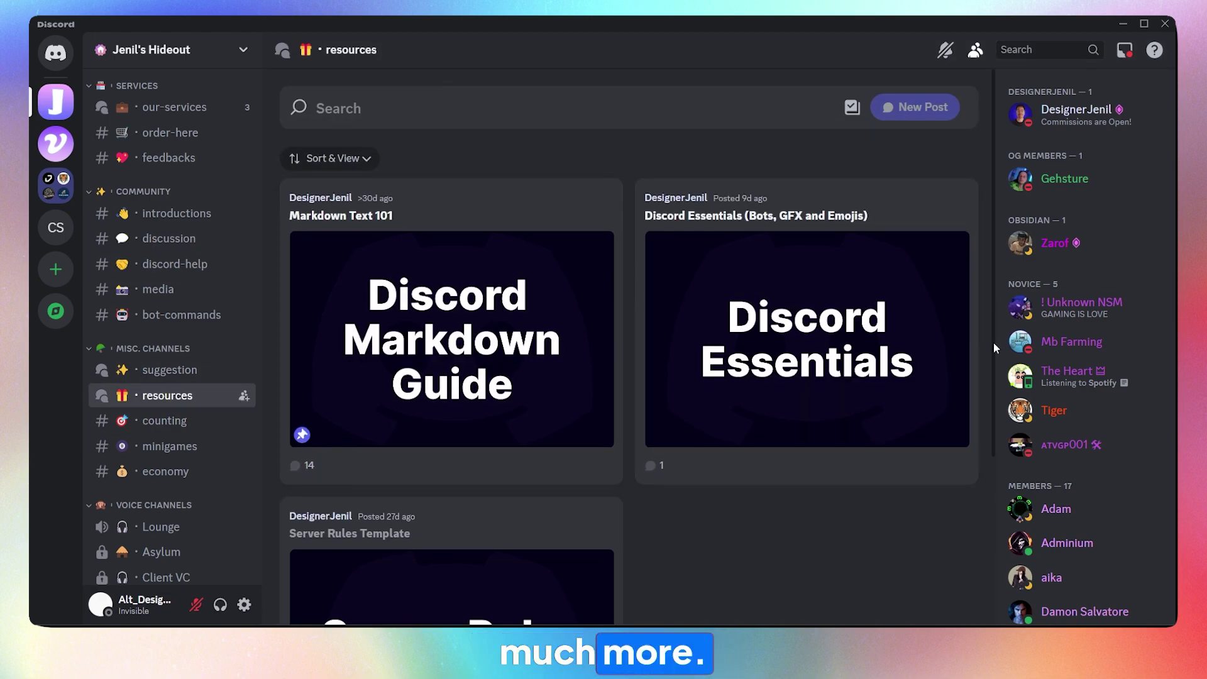
{"action": "scroll", "coordinate": [980, 440], "scroll_direction": "down", "scroll_amount": 4}
{"action": "scroll", "coordinate": [972, 452], "scroll_direction": "up", "scroll_amount": 2}
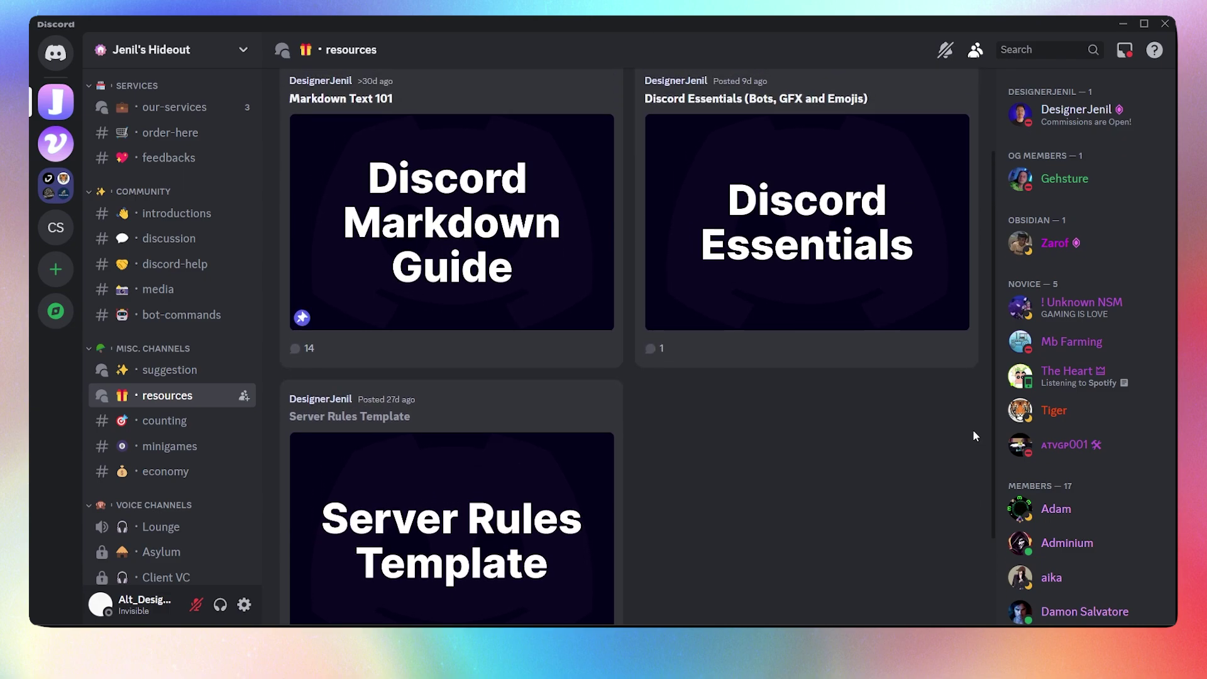
{"action": "scroll", "coordinate": [774, 431], "scroll_direction": "down", "scroll_amount": 2}
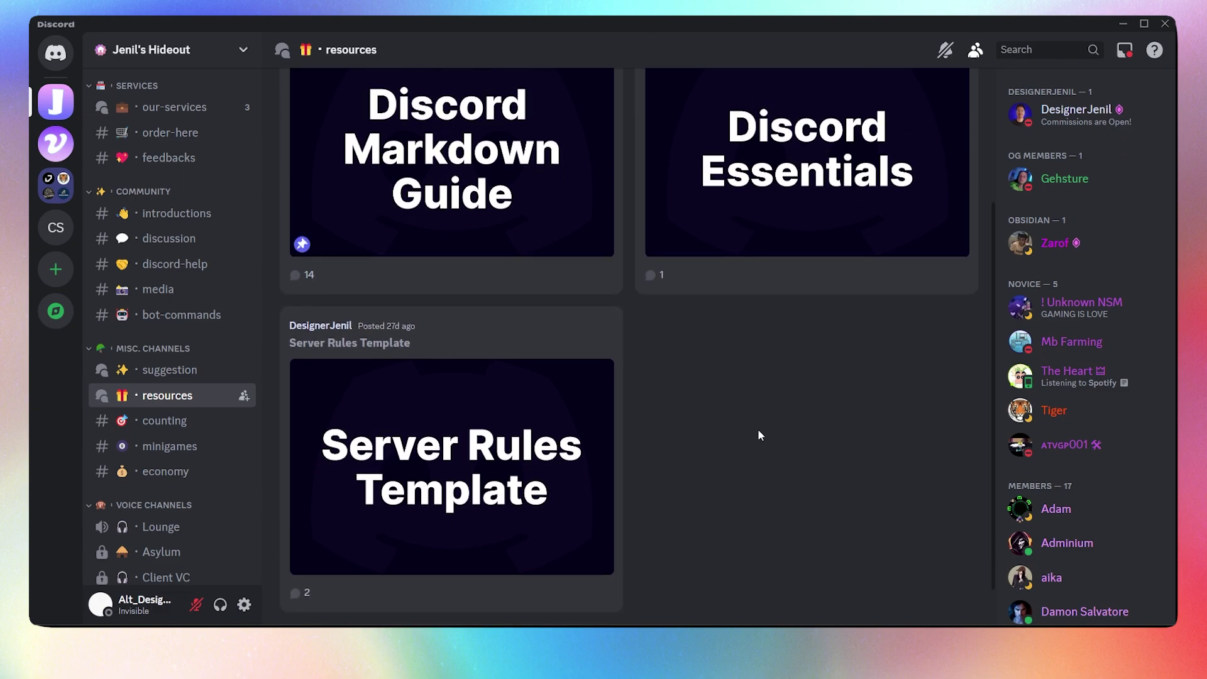
Read the Discord Server Setup post in the our-services channel and follow its inquire/order link.
{"action": "left_click", "coordinate": [150, 111]}
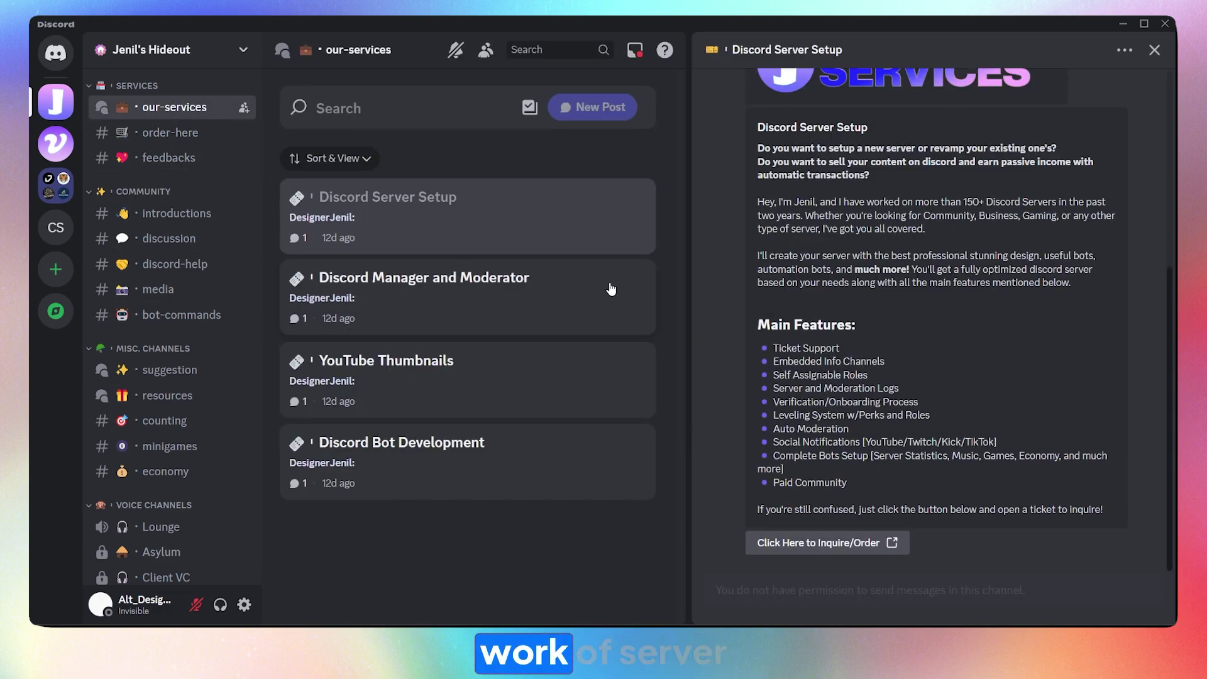
{"action": "scroll", "coordinate": [1175, 349], "scroll_direction": "up", "scroll_amount": 1}
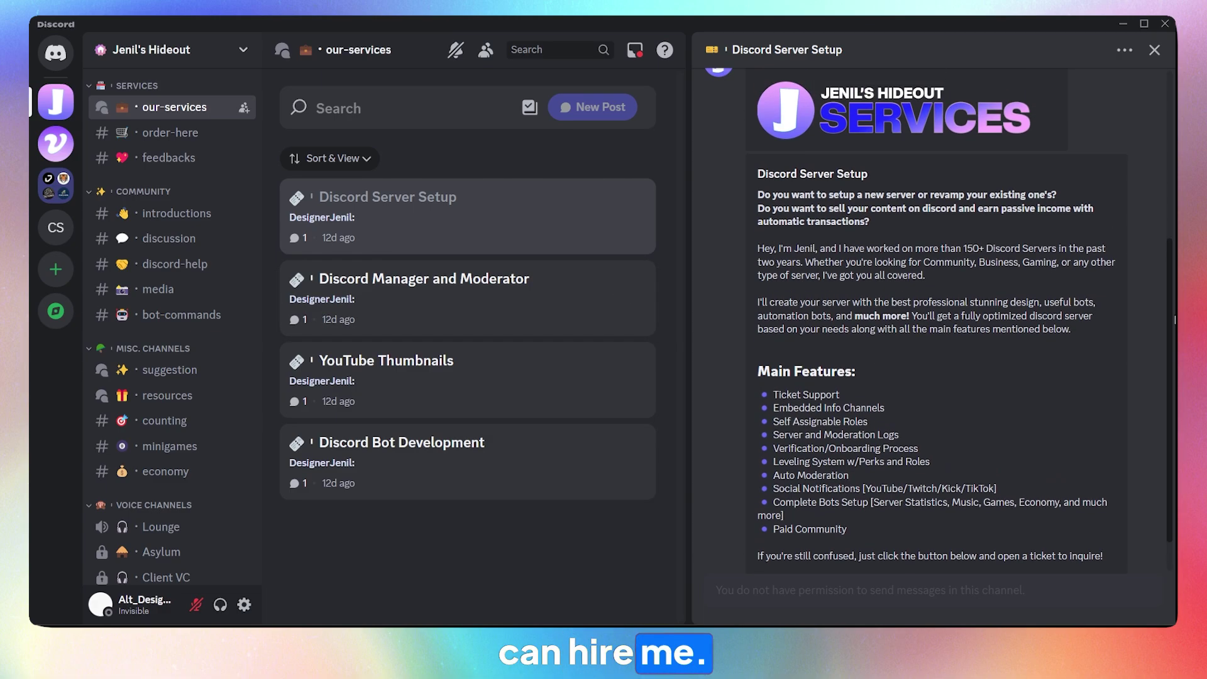
{"action": "scroll", "coordinate": [1161, 339], "scroll_direction": "down", "scroll_amount": 1}
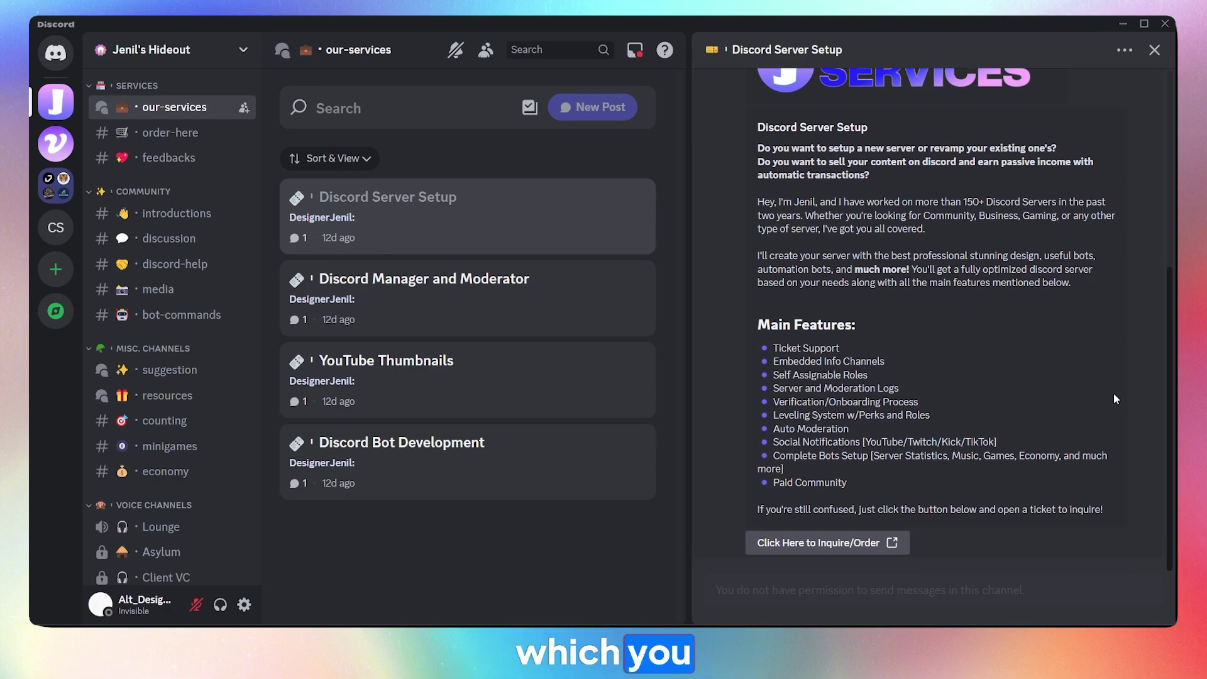
{"action": "left_click", "coordinate": [828, 541]}
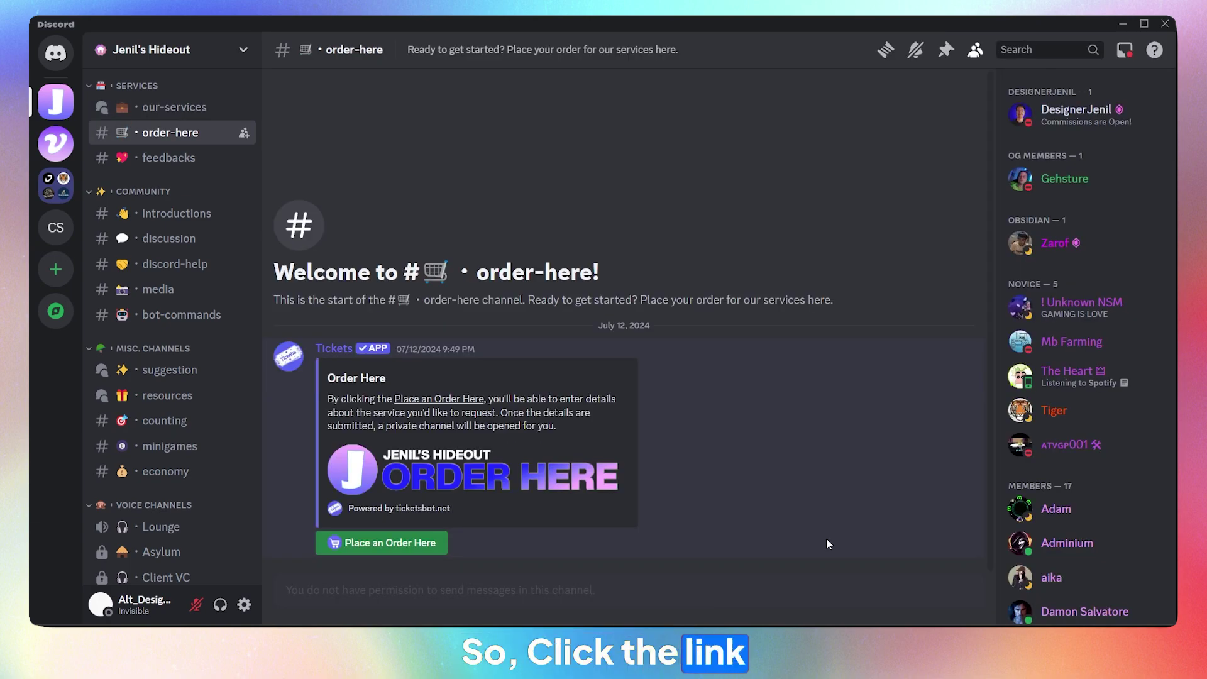
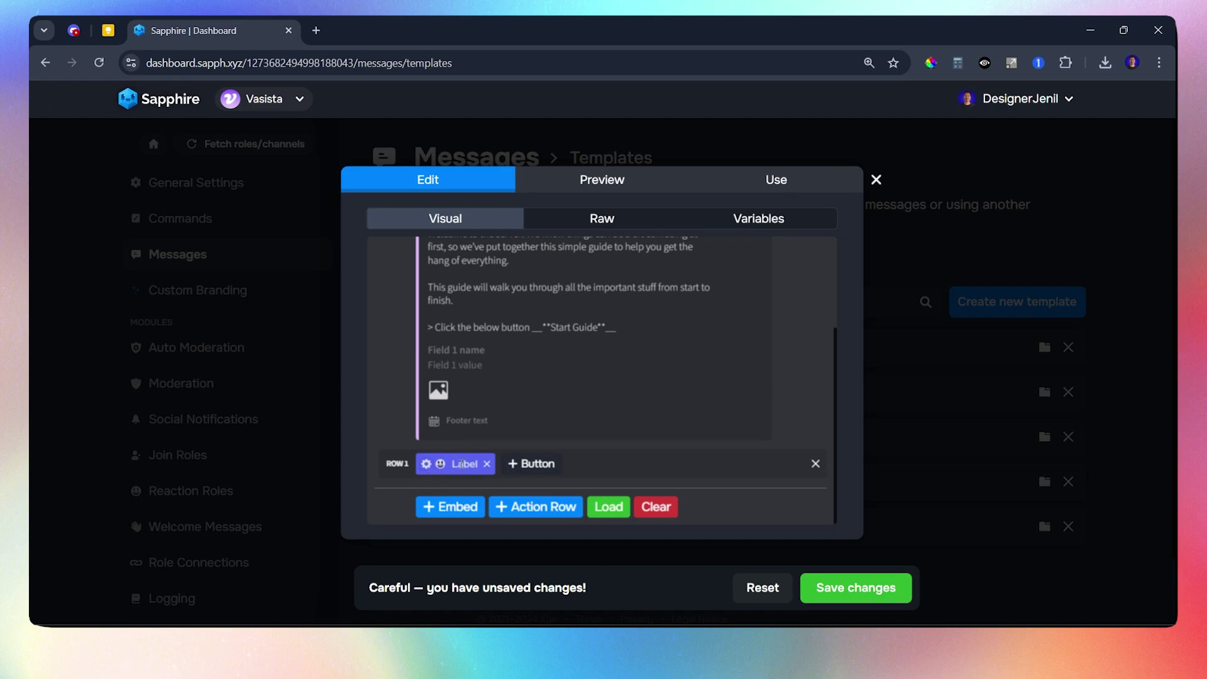
{"action": "type", "text": "Serve"}
{"action": "key", "text": "BackSpace"}
{"action": "key", "text": "BackSpace"}
{"action": "key", "text": "BackSpace"}
{"action": "key", "text": "BackSpace"}
{"action": "key", "text": "BackSpace"}
Label the button in the main message template "Start Guide" and set its style to Gray.
{"action": "type", "text": "St"}
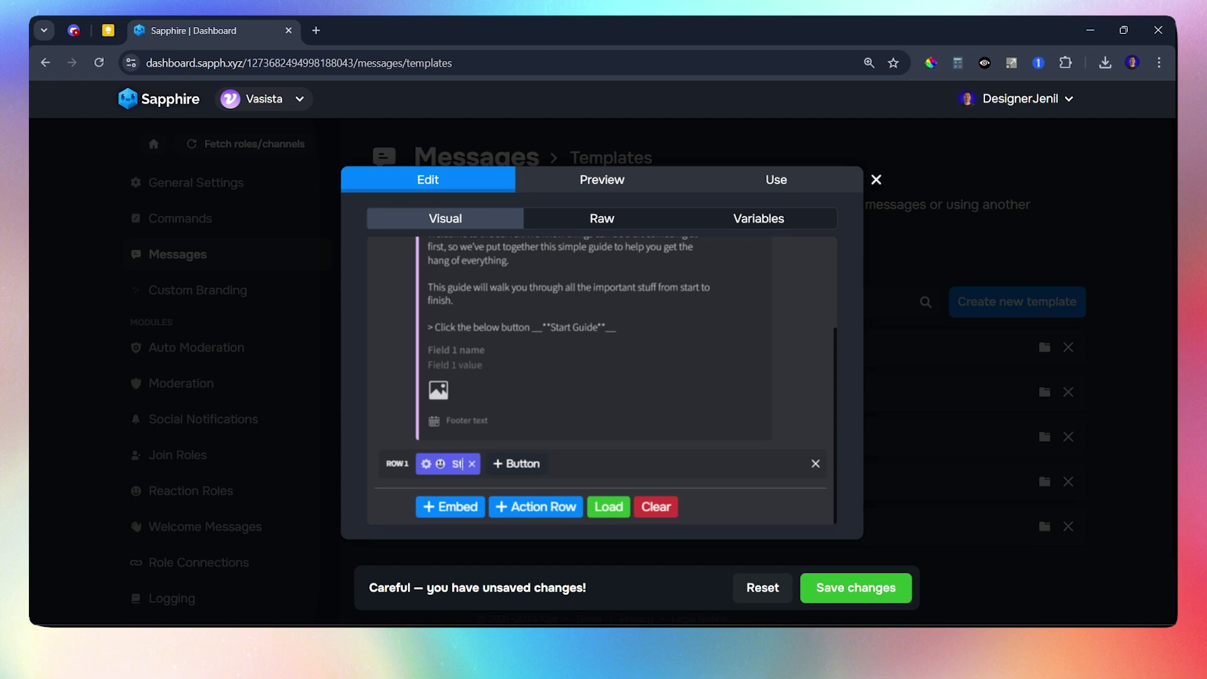
{"action": "type", "text": "art Guide"}
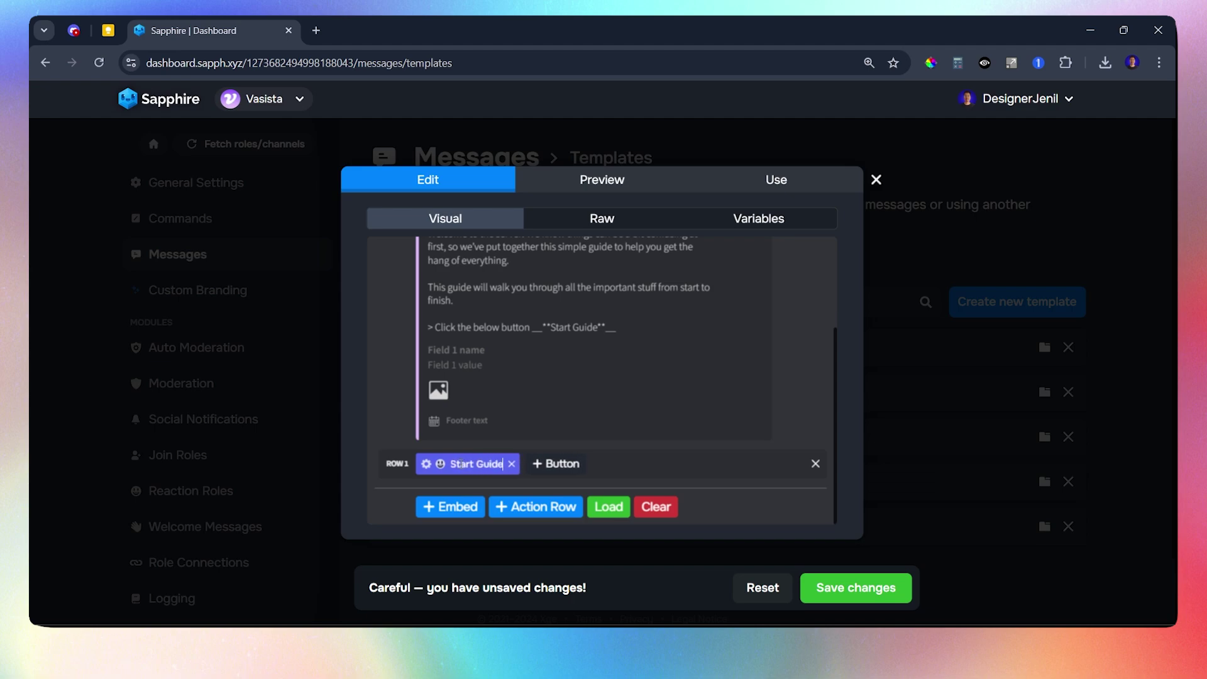
{"action": "left_click", "coordinate": [424, 464]}
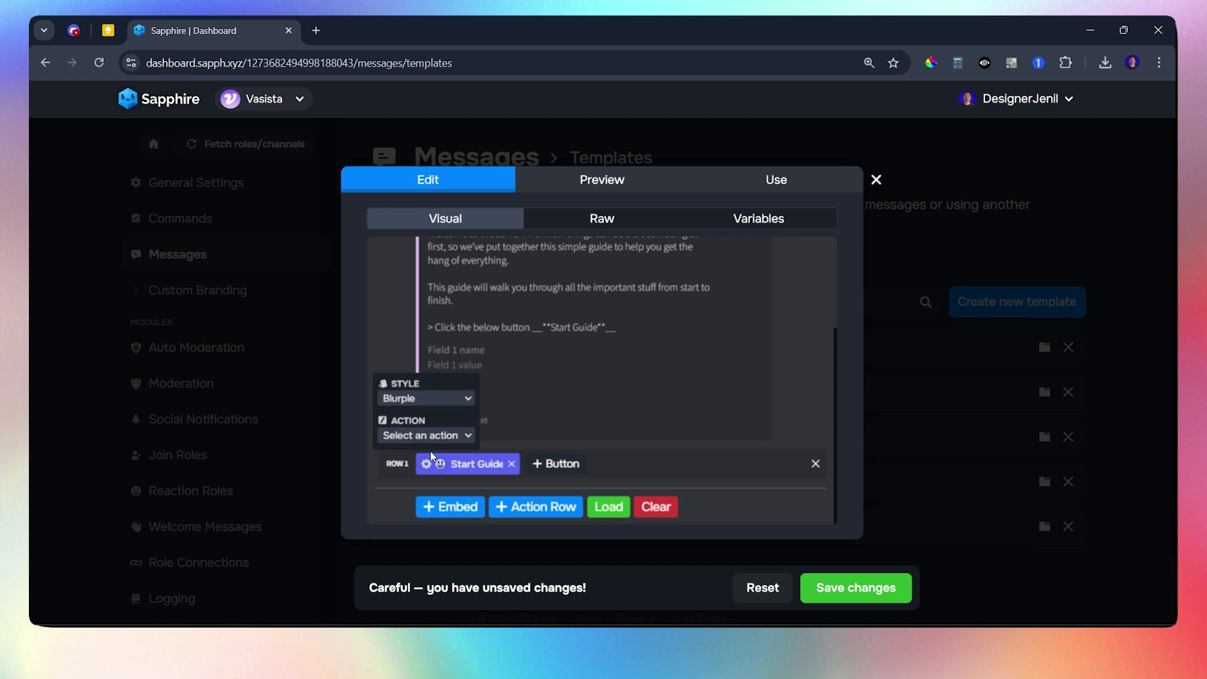
{"action": "left_click", "coordinate": [426, 398]}
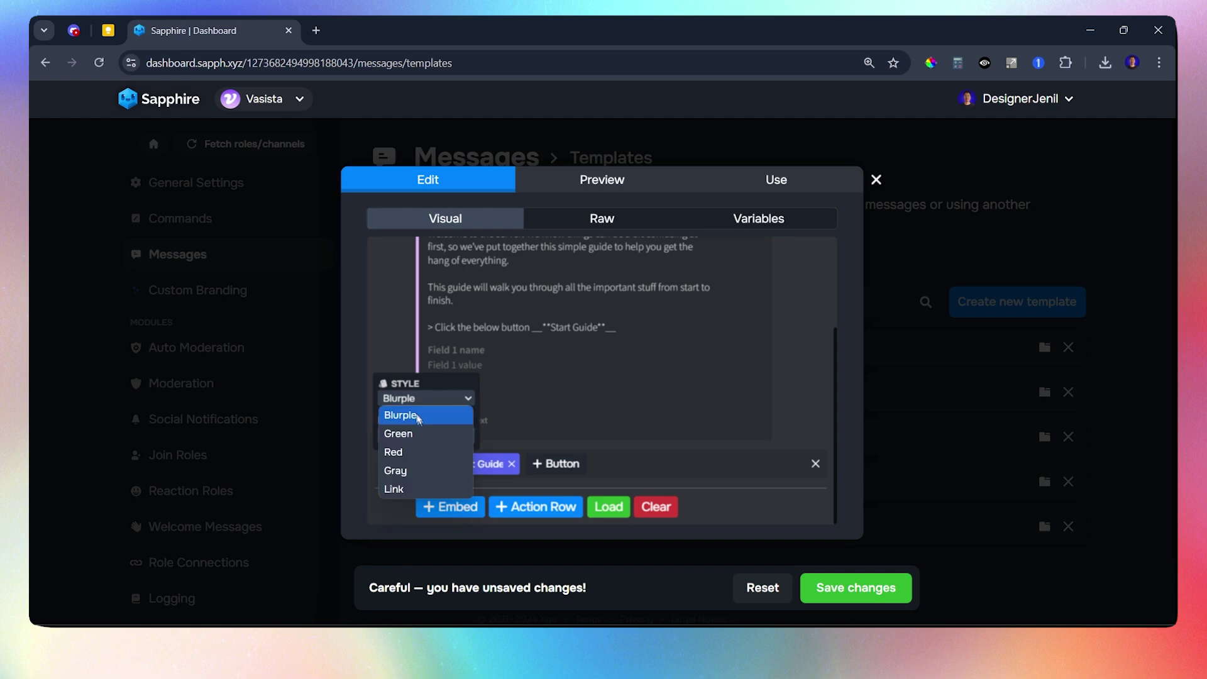
{"action": "left_click", "coordinate": [424, 436]}
Assign the "main message" action to the Start Guide button and save the template changes.
{"action": "left_click", "coordinate": [422, 435]}
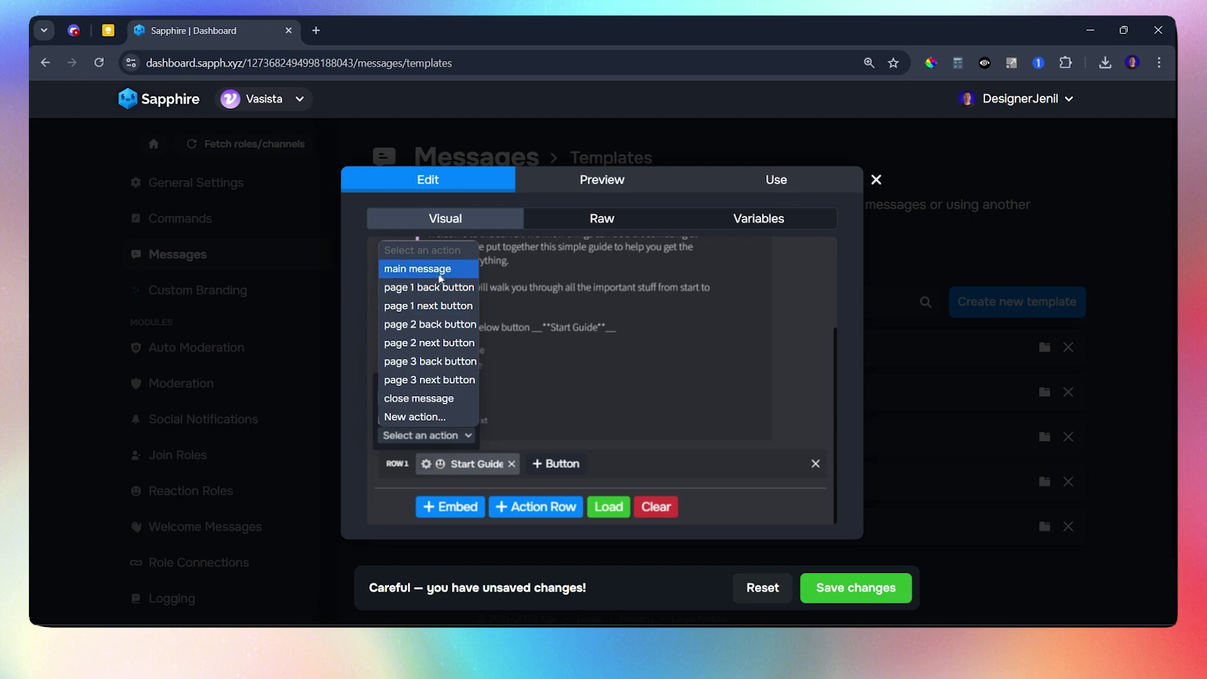
{"action": "left_click", "coordinate": [406, 270]}
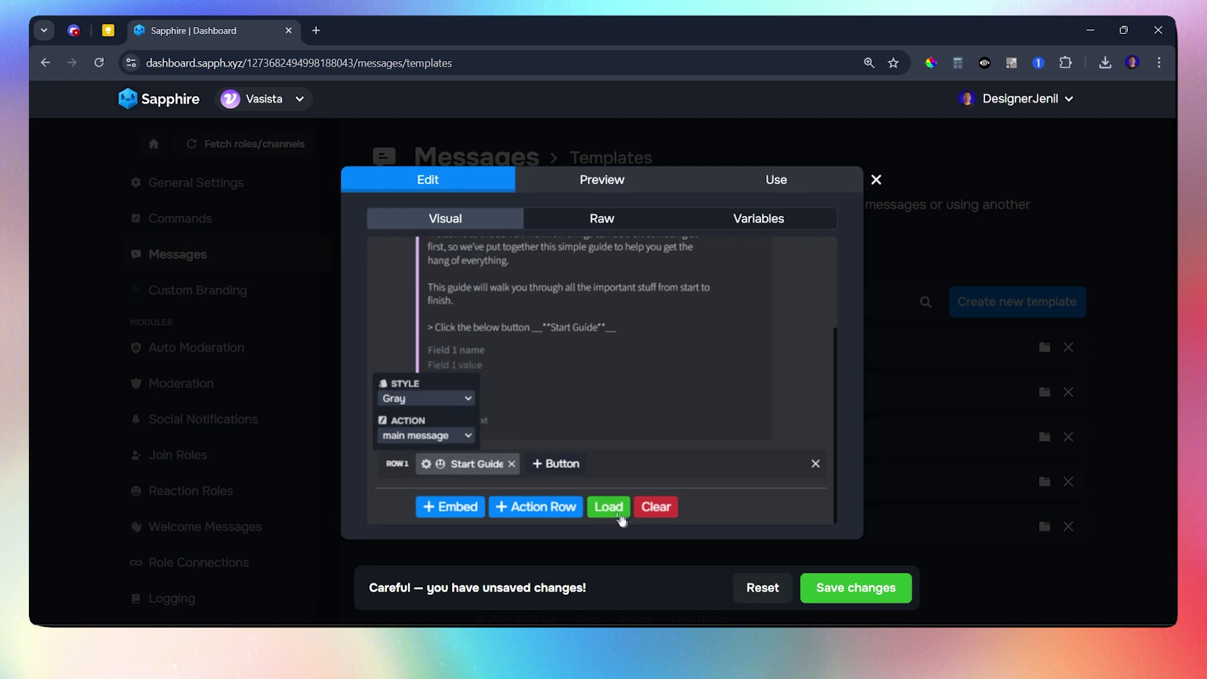
{"action": "left_click", "coordinate": [868, 588]}
{"action": "left_click", "coordinate": [914, 481]}
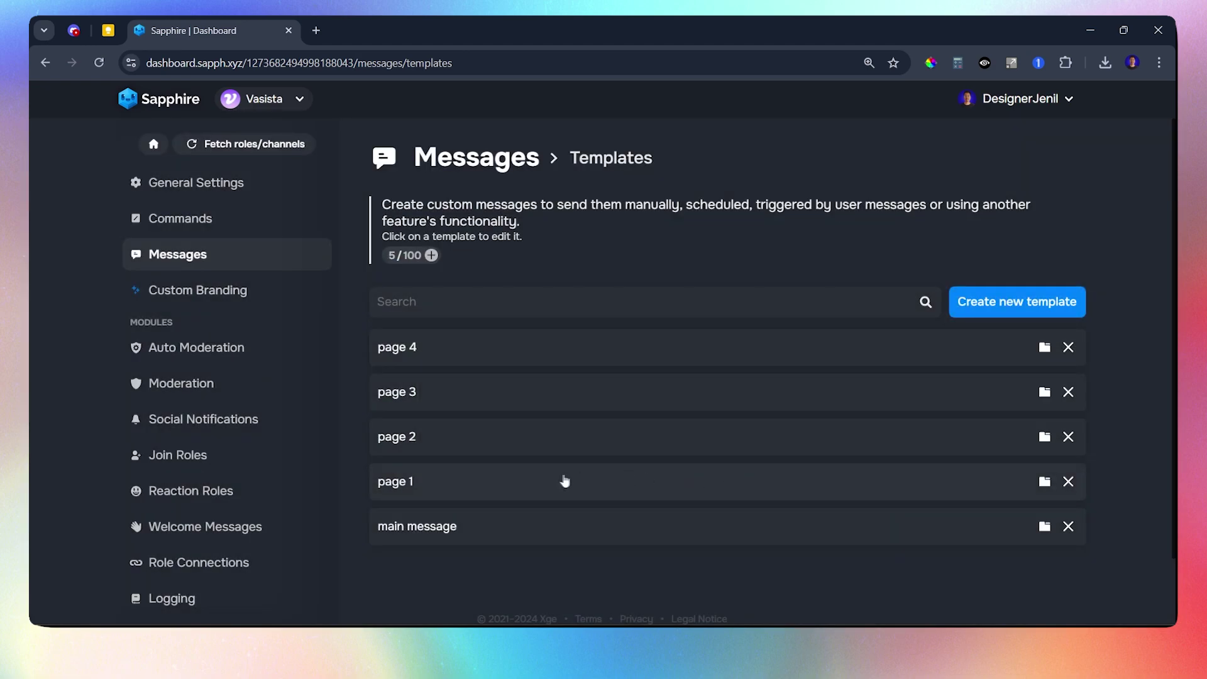
Add a Gray button labelled "Back" beneath the embed in the page 1 template.
{"action": "left_click", "coordinate": [565, 481]}
{"action": "left_click", "coordinate": [403, 191]}
{"action": "scroll", "coordinate": [439, 467], "scroll_direction": "down", "scroll_amount": 5}
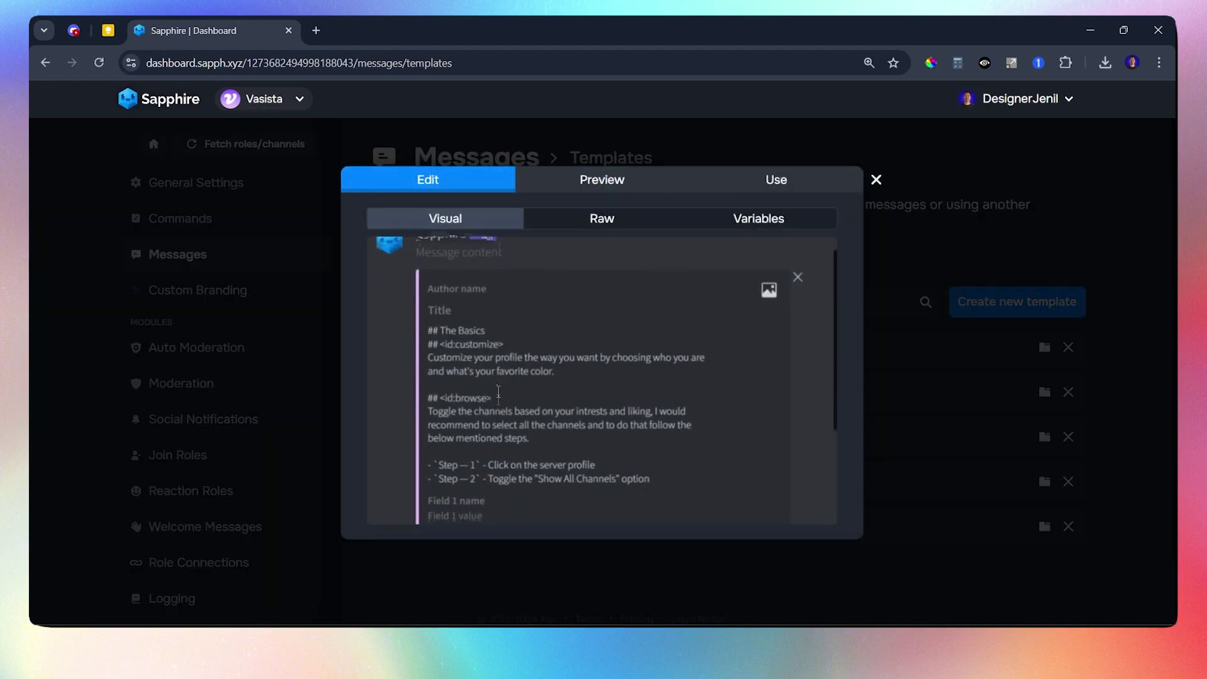
{"action": "left_click", "coordinate": [444, 463]}
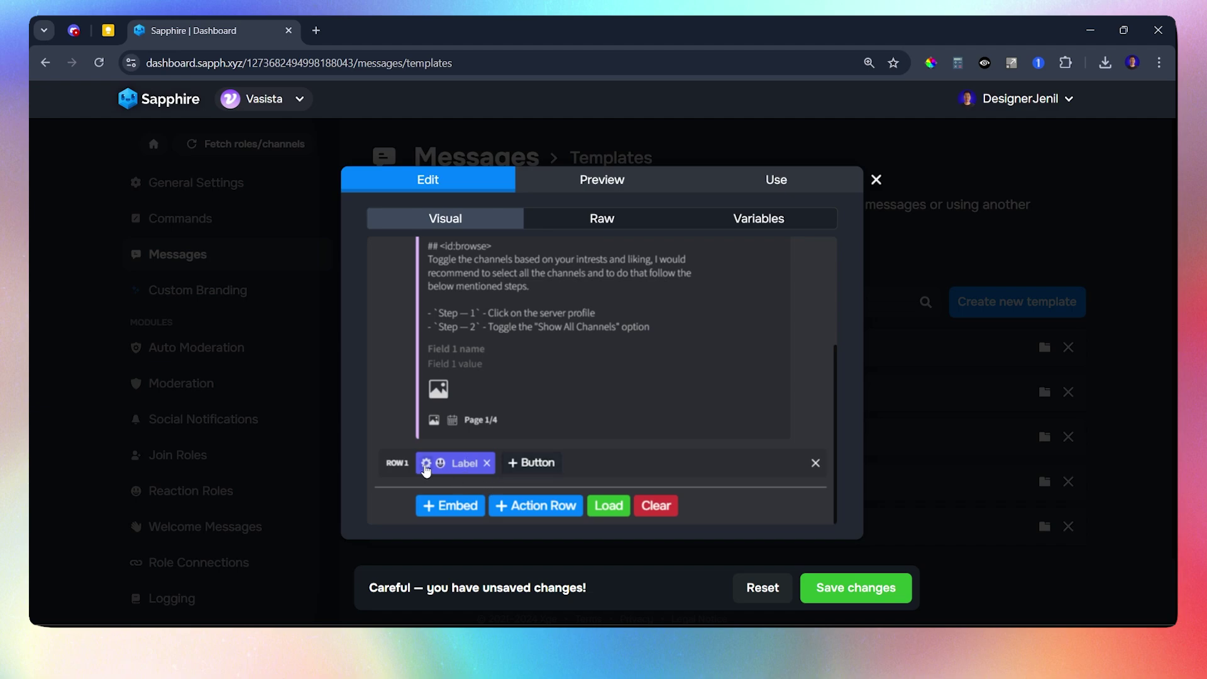
{"action": "left_click", "coordinate": [427, 464]}
{"action": "left_click", "coordinate": [421, 399]}
{"action": "left_click", "coordinate": [421, 456]}
{"action": "left_click", "coordinate": [474, 459]}
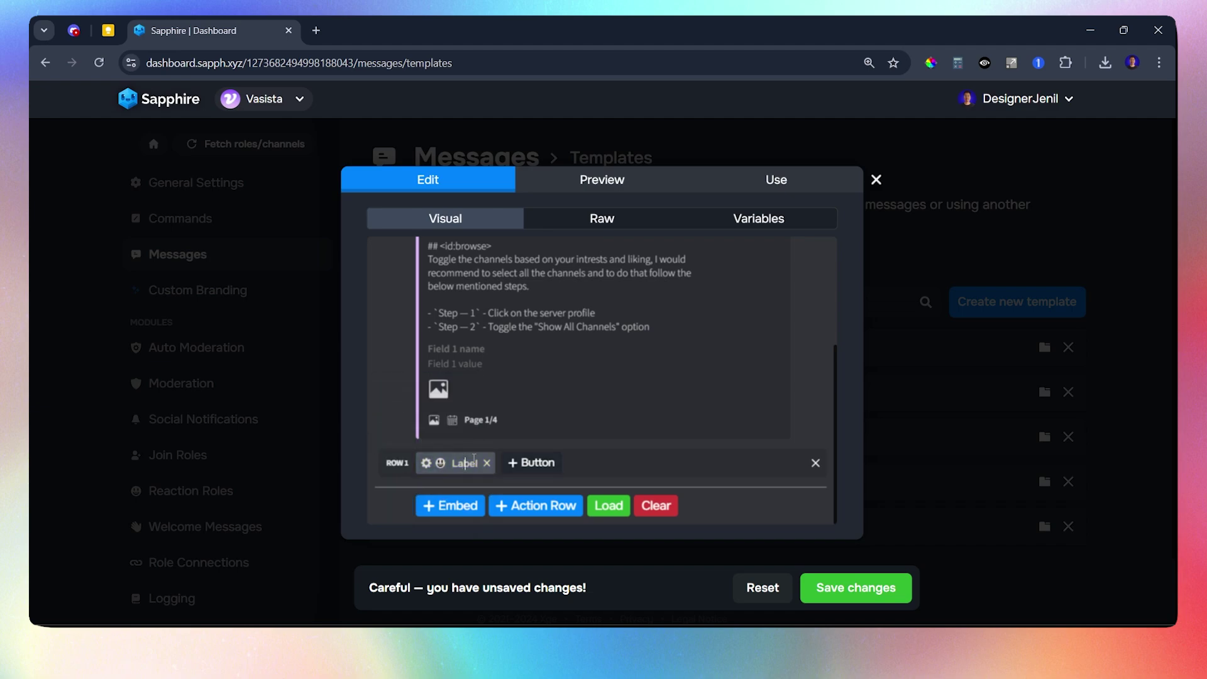
{"action": "key", "text": "ctrl+a"}
{"action": "type", "text": "Back"}
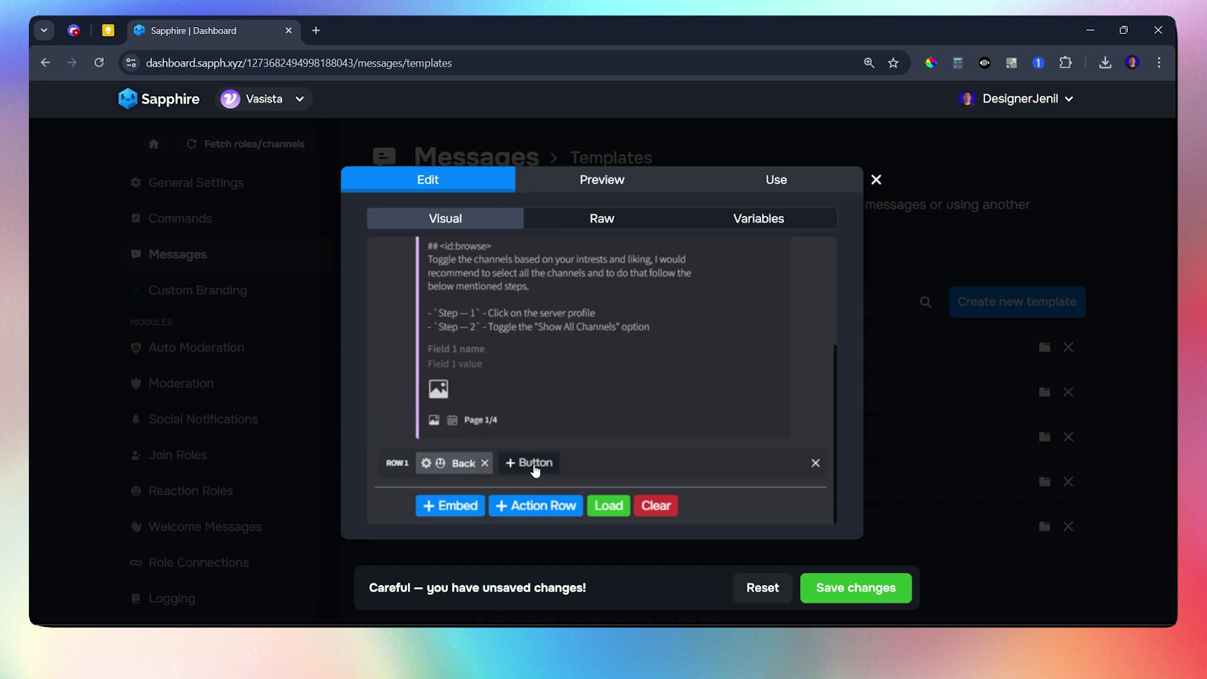
Add a second Gray button labelled "Next" beside the Back button on page 1.
{"action": "left_click", "coordinate": [512, 462]}
{"action": "left_click", "coordinate": [510, 462]}
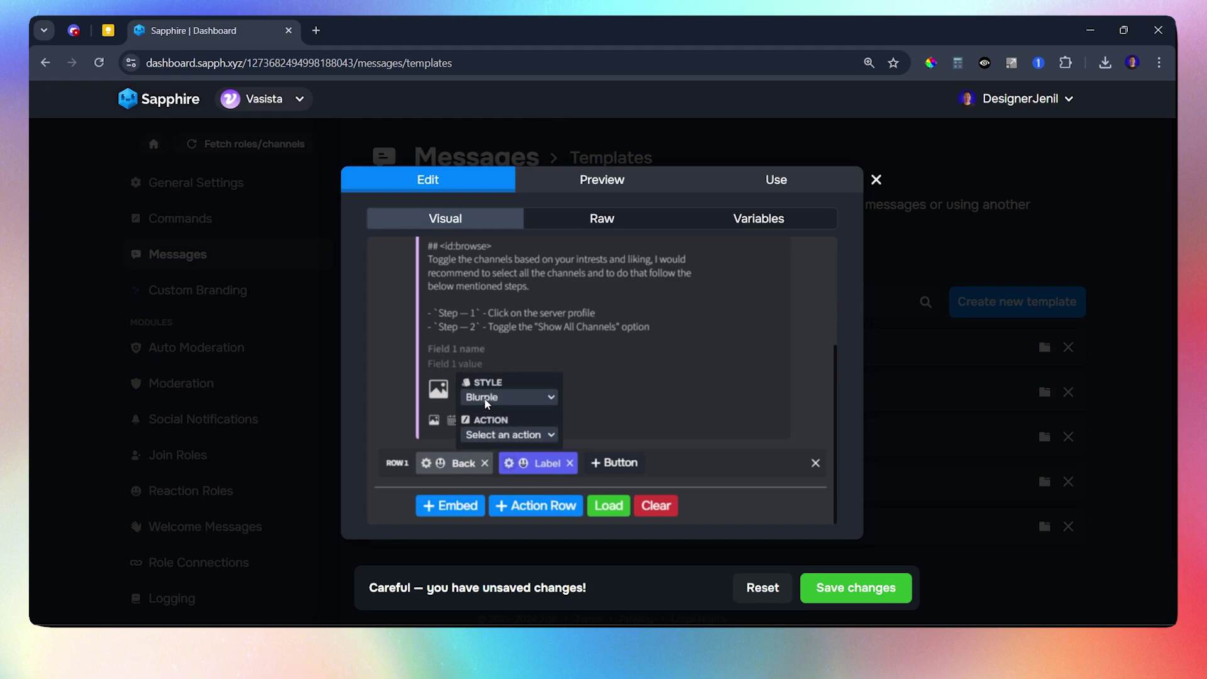
{"action": "left_click", "coordinate": [486, 397]}
{"action": "left_click", "coordinate": [503, 453]}
{"action": "left_click", "coordinate": [545, 462]}
{"action": "key", "text": "ctrl+a"}
{"action": "type", "text": "N"}
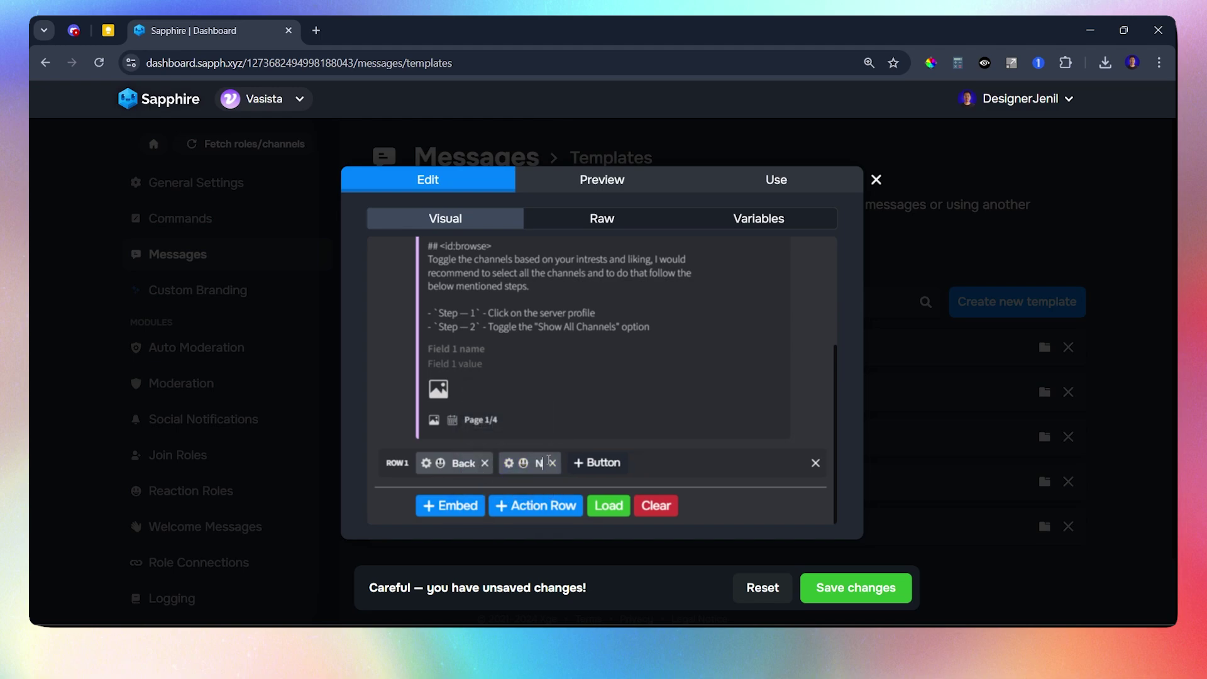
{"action": "type", "text": "ext"}
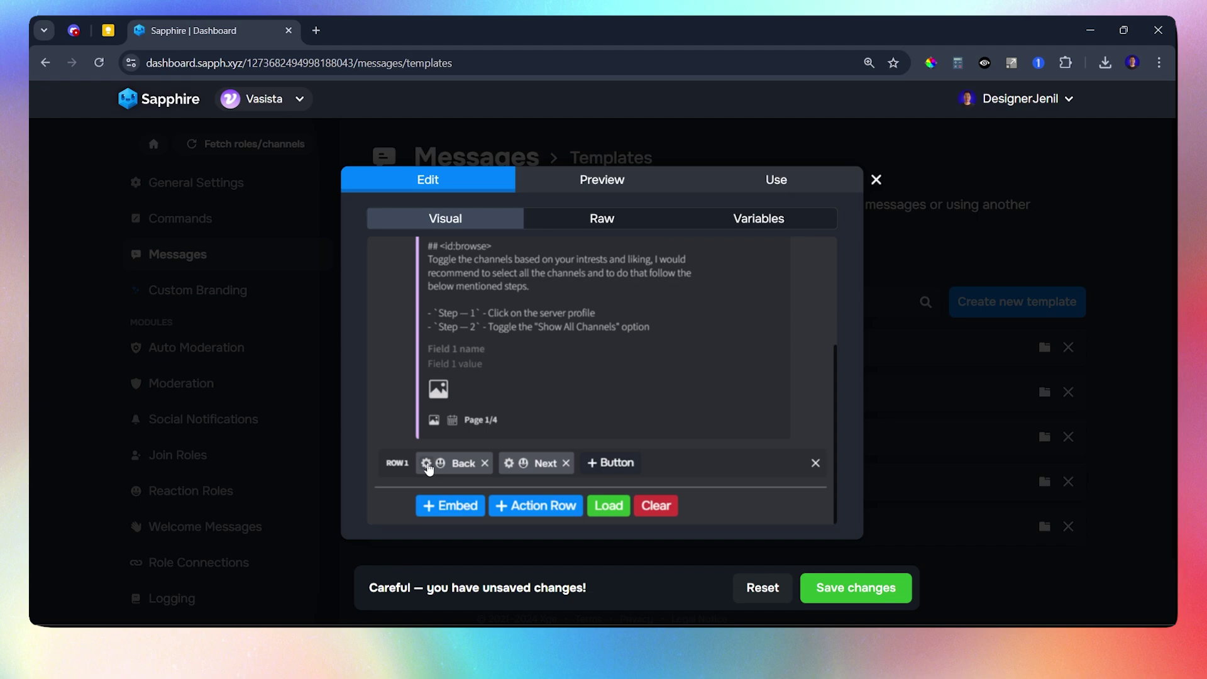
Assign "page 1 back button" to Back and "page 1 next button" to Next, then close the page 1 template.
{"action": "left_click", "coordinate": [426, 463]}
{"action": "left_click", "coordinate": [413, 436]}
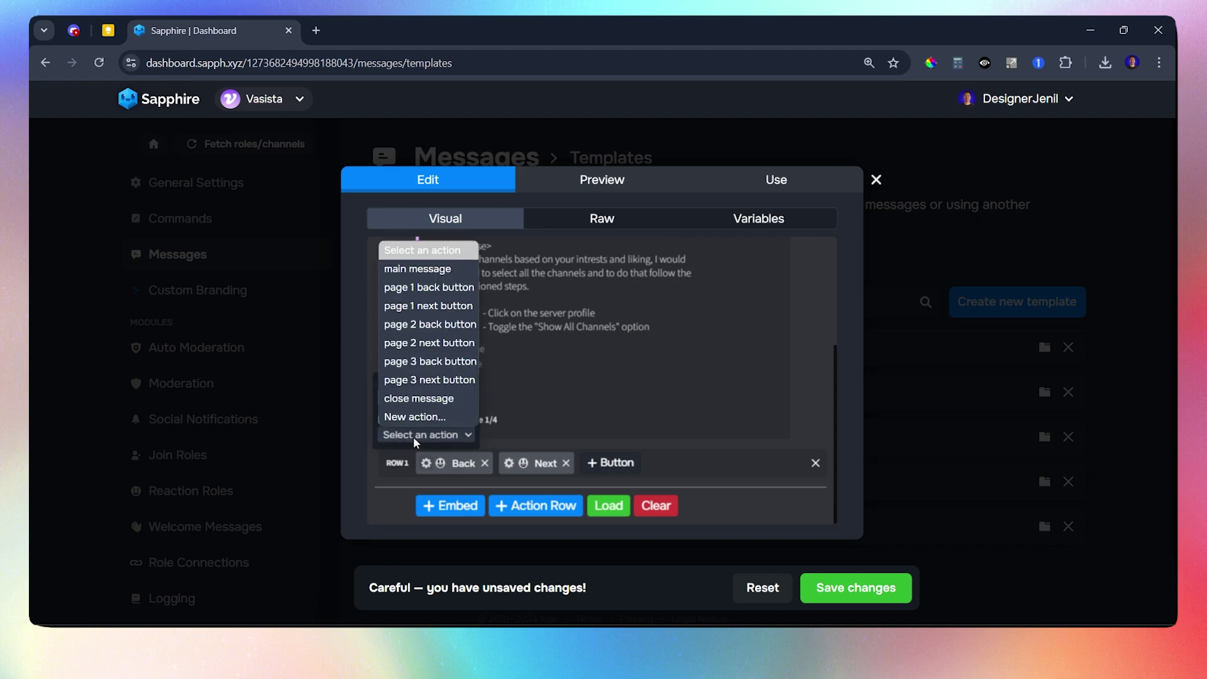
{"action": "left_click", "coordinate": [427, 288]}
{"action": "left_click", "coordinate": [510, 464]}
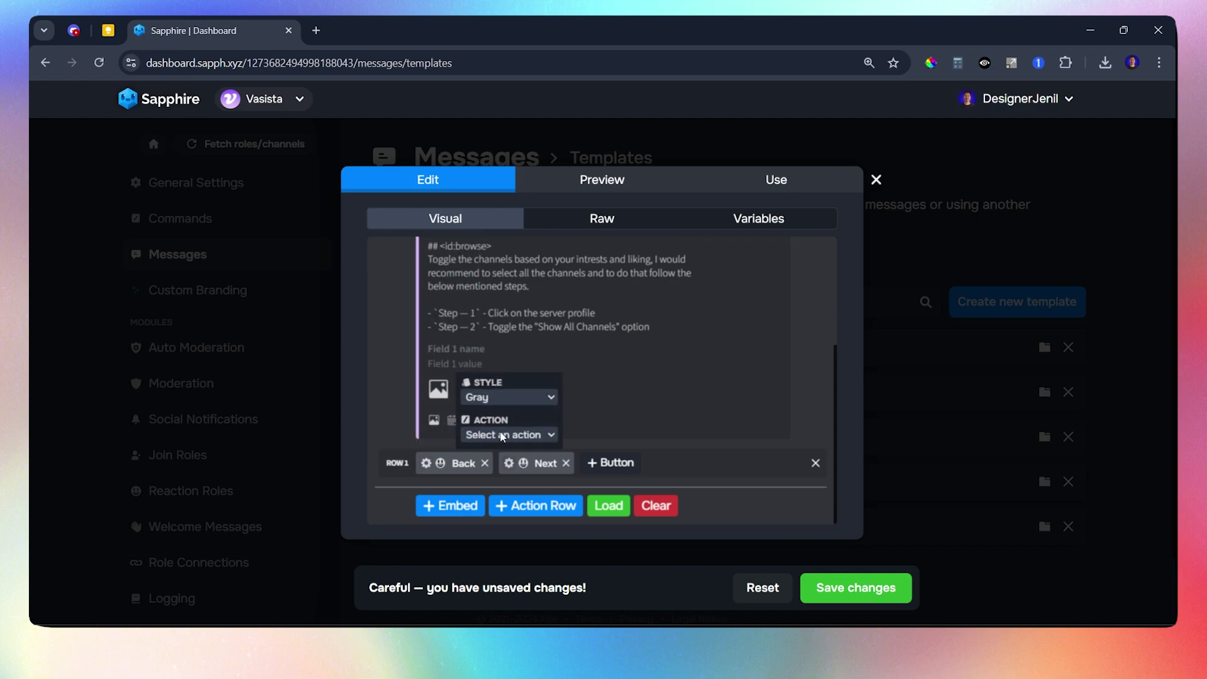
{"action": "left_click", "coordinate": [503, 437]}
{"action": "left_click", "coordinate": [491, 307]}
{"action": "left_click", "coordinate": [284, 397]}
Add two buttons in one row of the page 2 template and set both to the Gray style.
{"action": "left_click", "coordinate": [398, 434]}
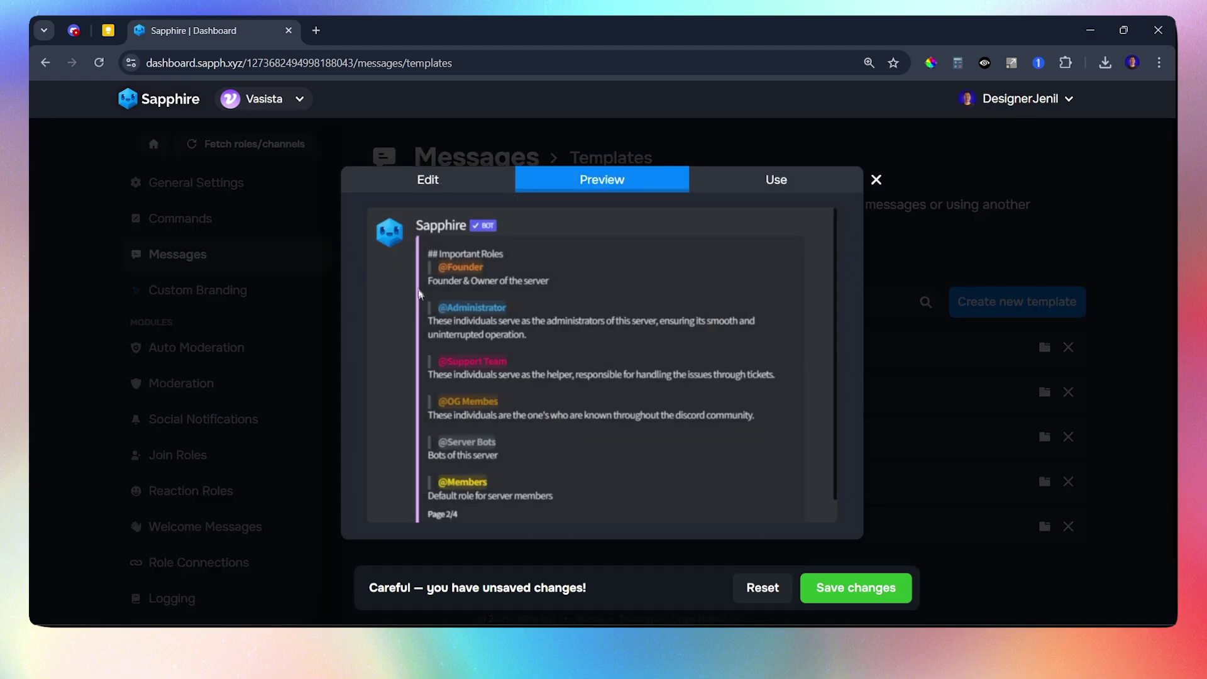
{"action": "left_click", "coordinate": [426, 182]}
{"action": "scroll", "coordinate": [458, 446], "scroll_direction": "down", "scroll_amount": 1}
{"action": "left_click", "coordinate": [443, 464]}
{"action": "left_click", "coordinate": [429, 464]}
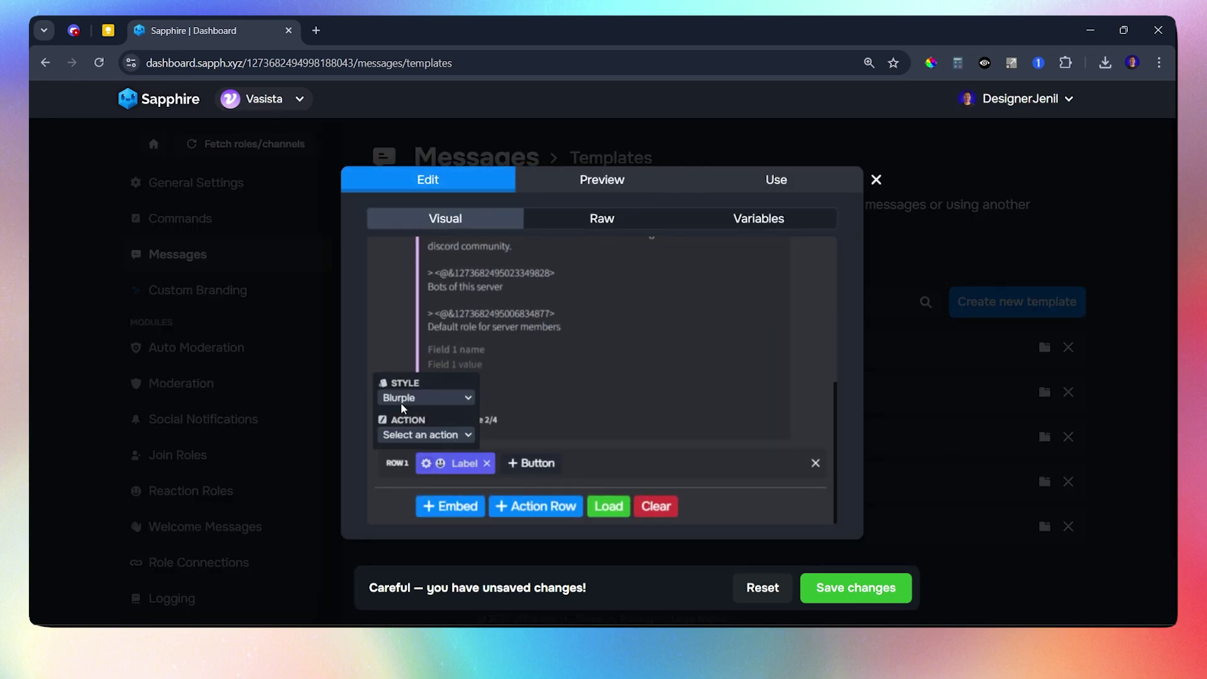
{"action": "left_click", "coordinate": [401, 397]}
{"action": "left_click", "coordinate": [403, 440]}
{"action": "left_click", "coordinate": [531, 463]}
{"action": "left_click", "coordinate": [512, 463]}
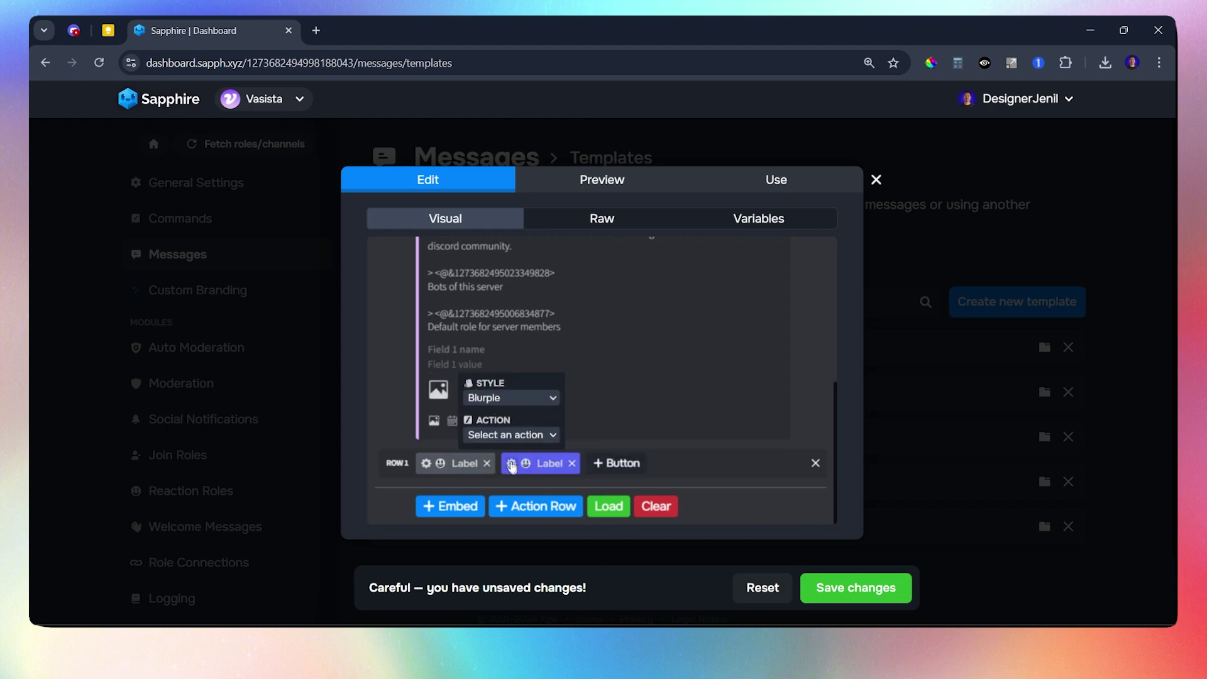
{"action": "left_click", "coordinate": [497, 398]}
{"action": "left_click", "coordinate": [480, 470]}
Label the two page 2 buttons "Back" and "Next".
{"action": "left_click", "coordinate": [461, 464]}
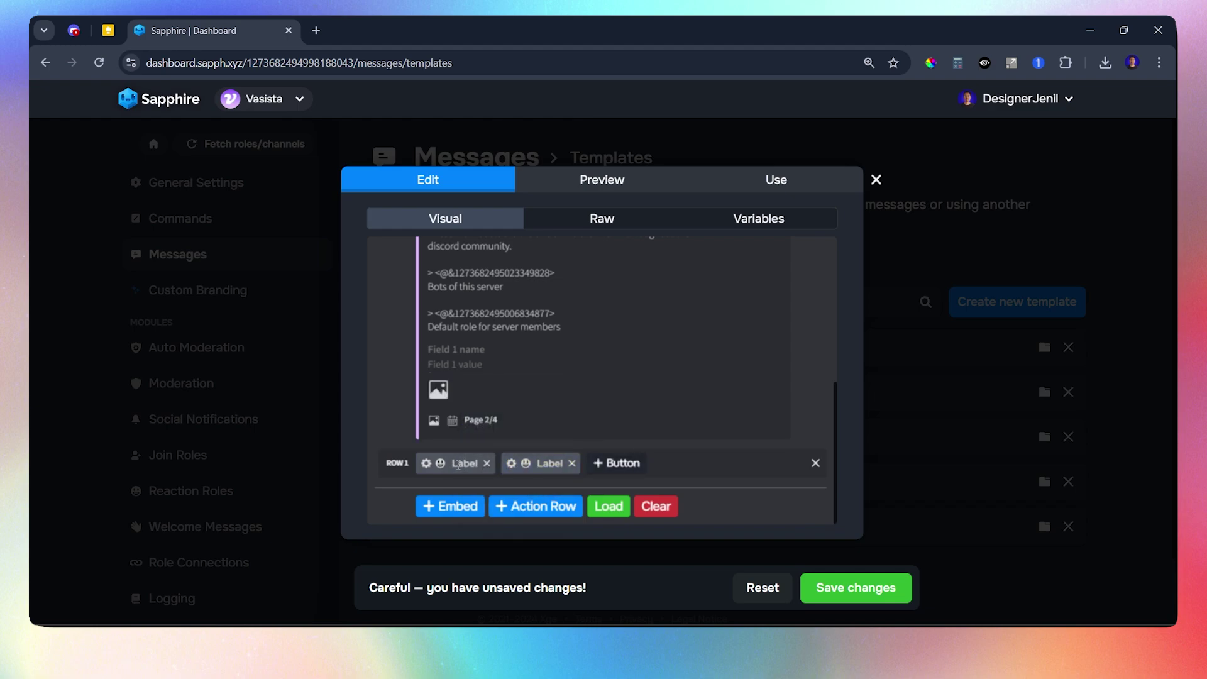
{"action": "key", "text": "ctrl+a"}
{"action": "type", "text": "Back"}
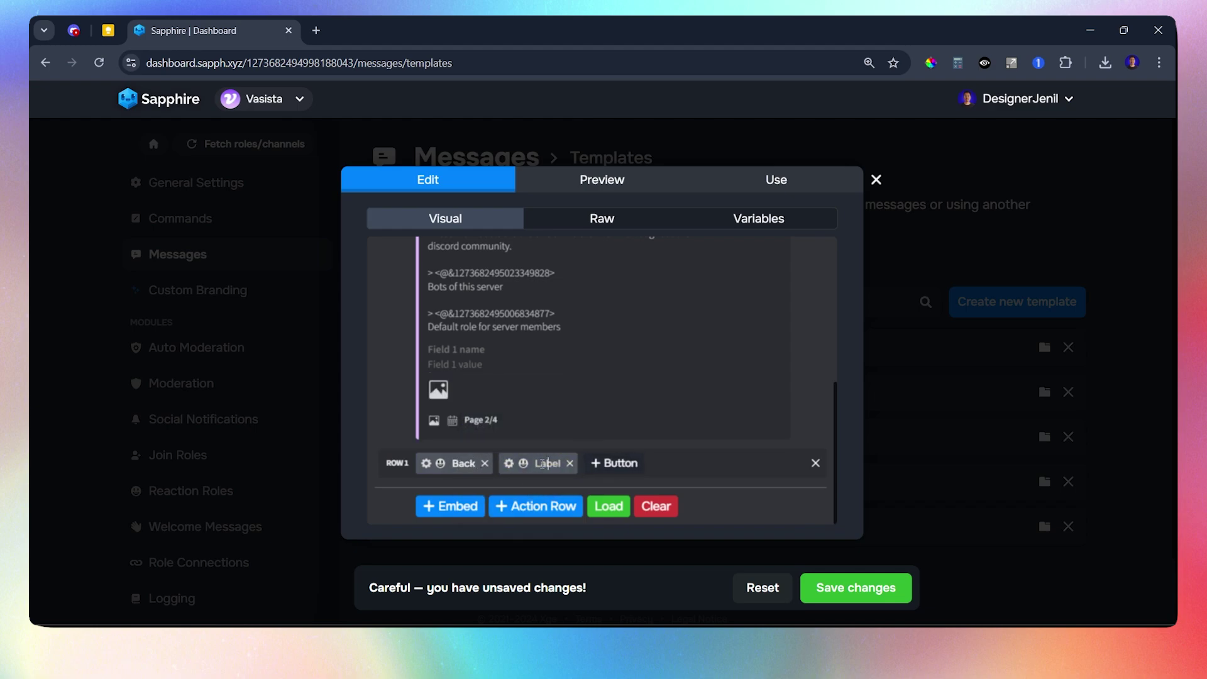
{"action": "left_click", "coordinate": [542, 463]}
{"action": "key", "text": "ctrl+a"}
{"action": "type", "text": "Next"}
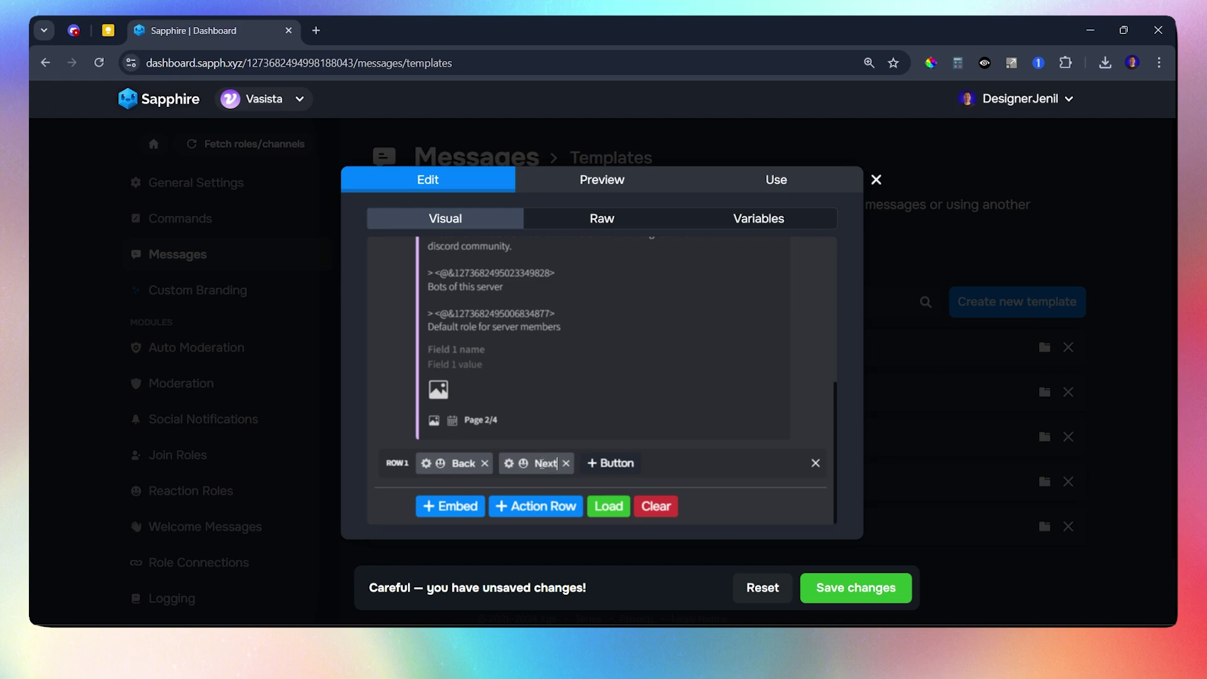
Assign "page 2 back button" to Back and "page 2 next button" to Next, then close the page 2 template.
{"action": "left_click", "coordinate": [427, 465]}
{"action": "left_click", "coordinate": [421, 436]}
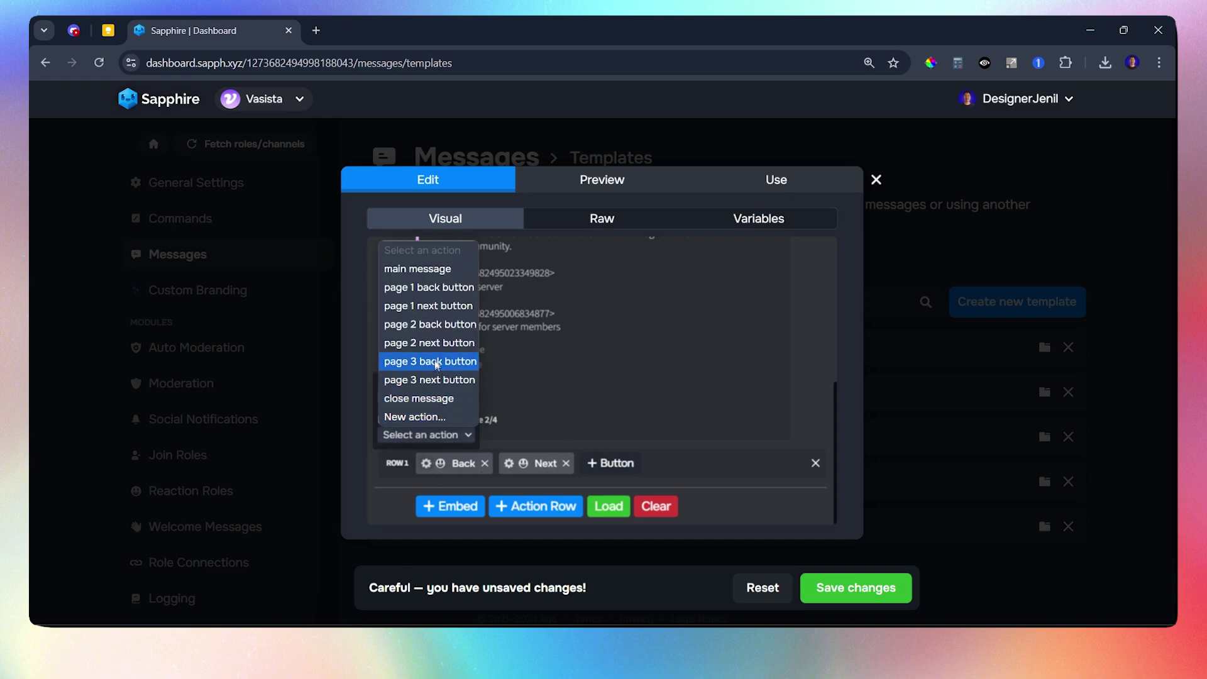
{"action": "left_click", "coordinate": [421, 324]}
{"action": "left_click", "coordinate": [509, 463]}
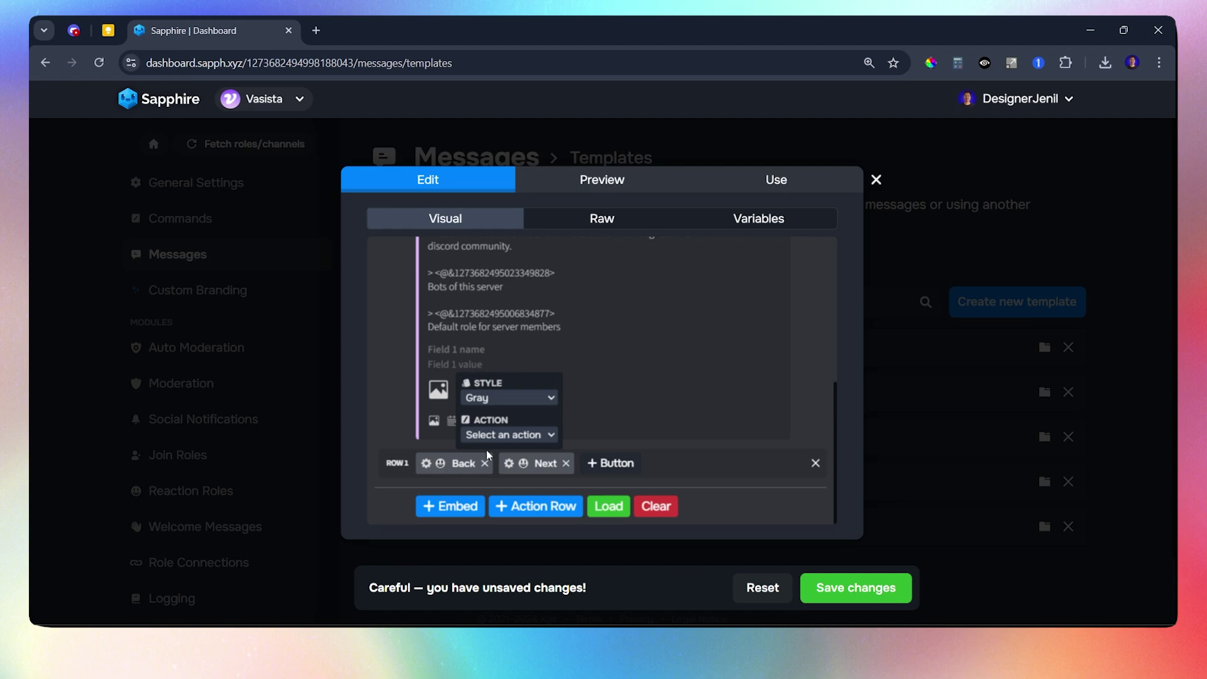
{"action": "left_click", "coordinate": [489, 436]}
{"action": "left_click", "coordinate": [489, 345]}
{"action": "left_click", "coordinate": [276, 378]}
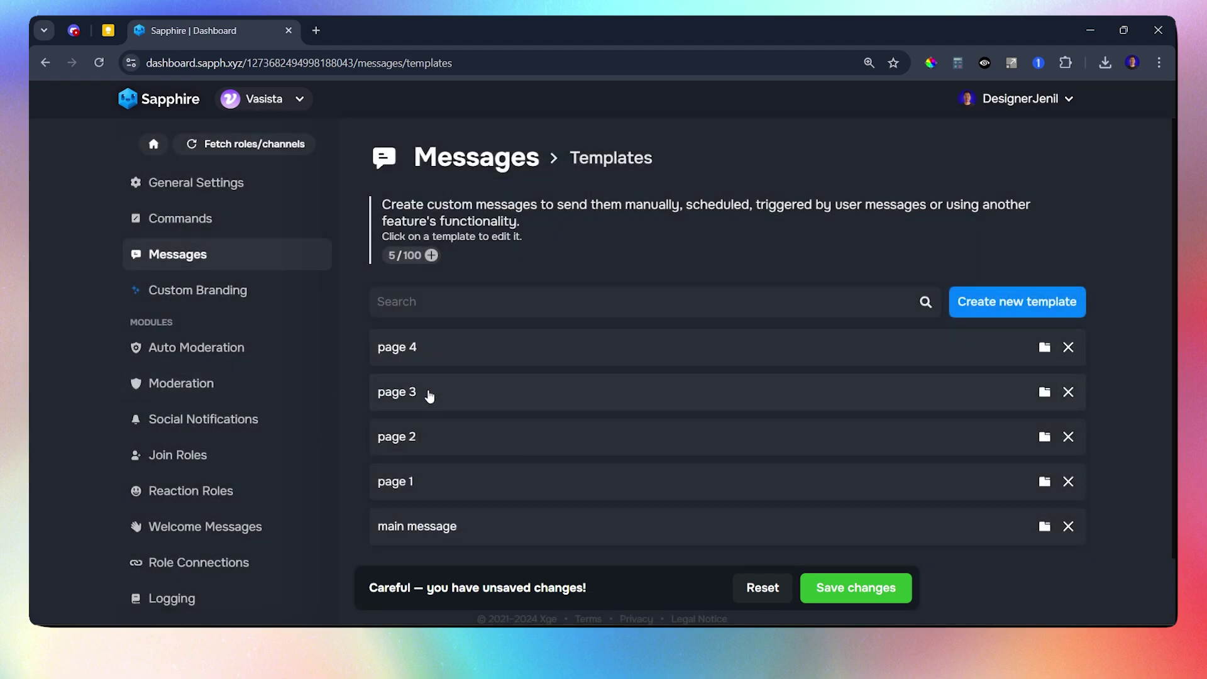
Add two buttons in one row of the page 3 template and set both to the Gray style.
{"action": "left_click", "coordinate": [429, 395]}
{"action": "left_click", "coordinate": [423, 181]}
{"action": "scroll", "coordinate": [429, 440], "scroll_direction": "down", "scroll_amount": 5}
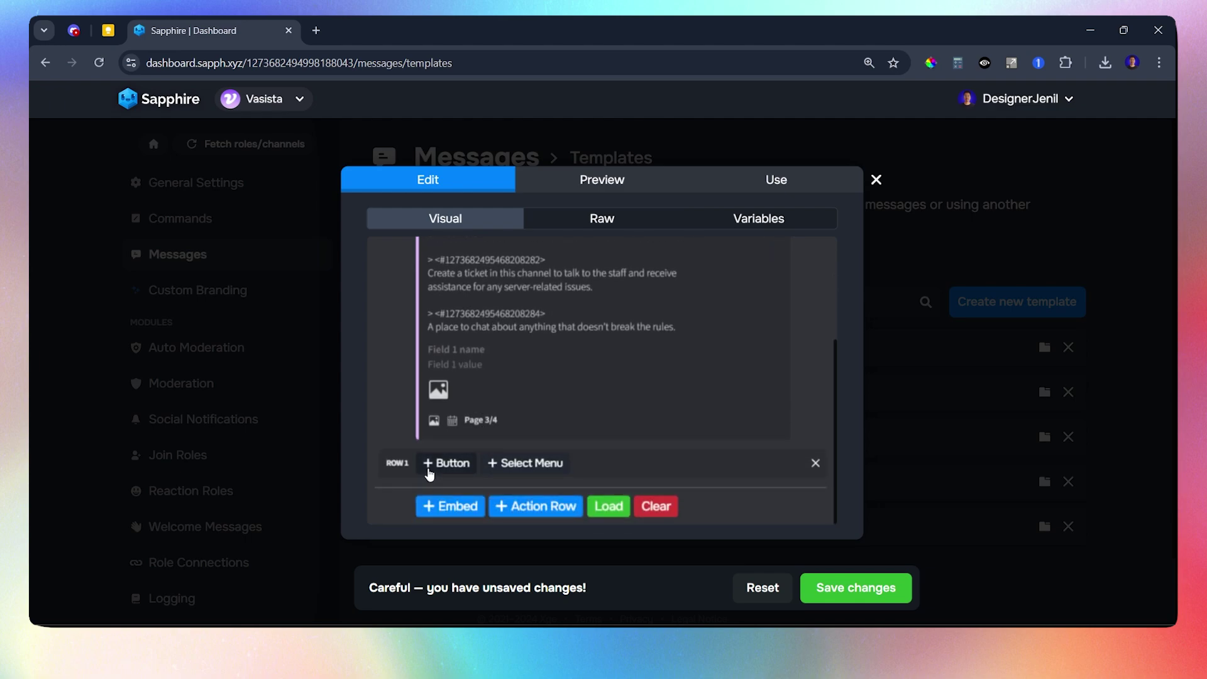
{"action": "left_click", "coordinate": [429, 464]}
{"action": "left_click", "coordinate": [508, 464]}
{"action": "left_click", "coordinate": [427, 464]}
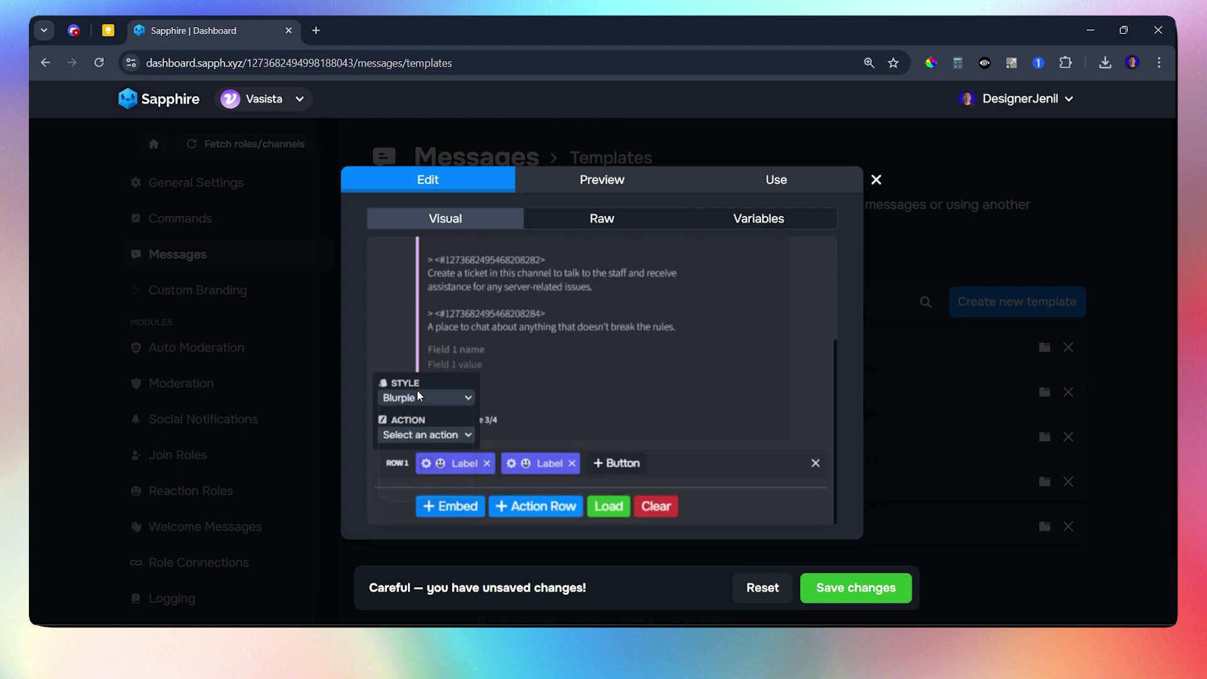
{"action": "left_click", "coordinate": [418, 396]}
{"action": "left_click", "coordinate": [408, 472]}
{"action": "left_click", "coordinate": [511, 463]}
{"action": "left_click", "coordinate": [504, 397]}
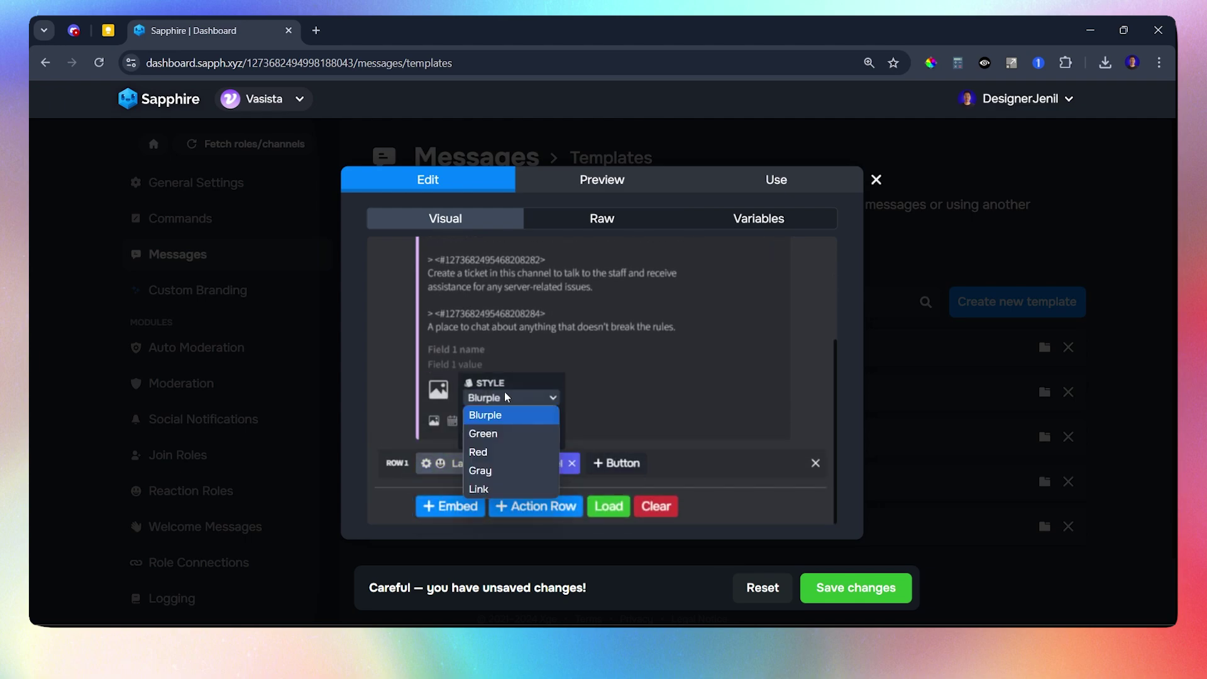
{"action": "left_click", "coordinate": [490, 471]}
Label the two page 3 buttons "Back" and "Next".
{"action": "left_click", "coordinate": [468, 459]}
{"action": "key", "text": "ctrl+a"}
{"action": "type", "text": "Back"}
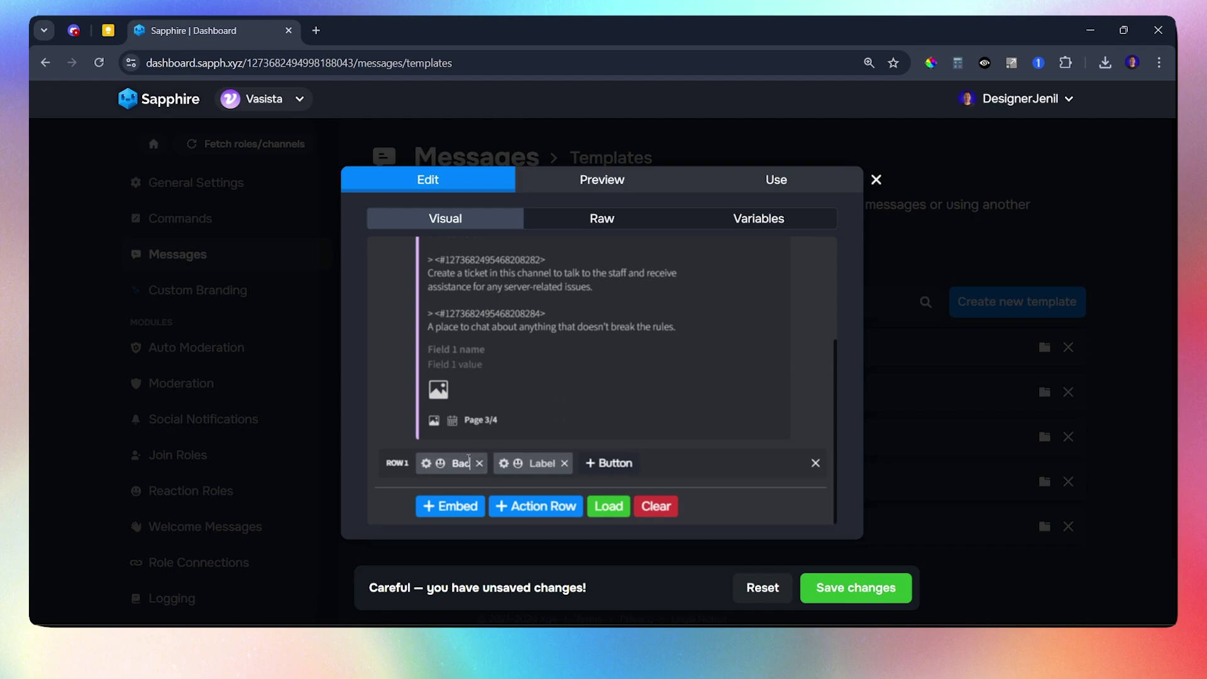
{"action": "left_click", "coordinate": [548, 463]}
{"action": "key", "text": "ctrl+a"}
{"action": "type", "text": "Next"}
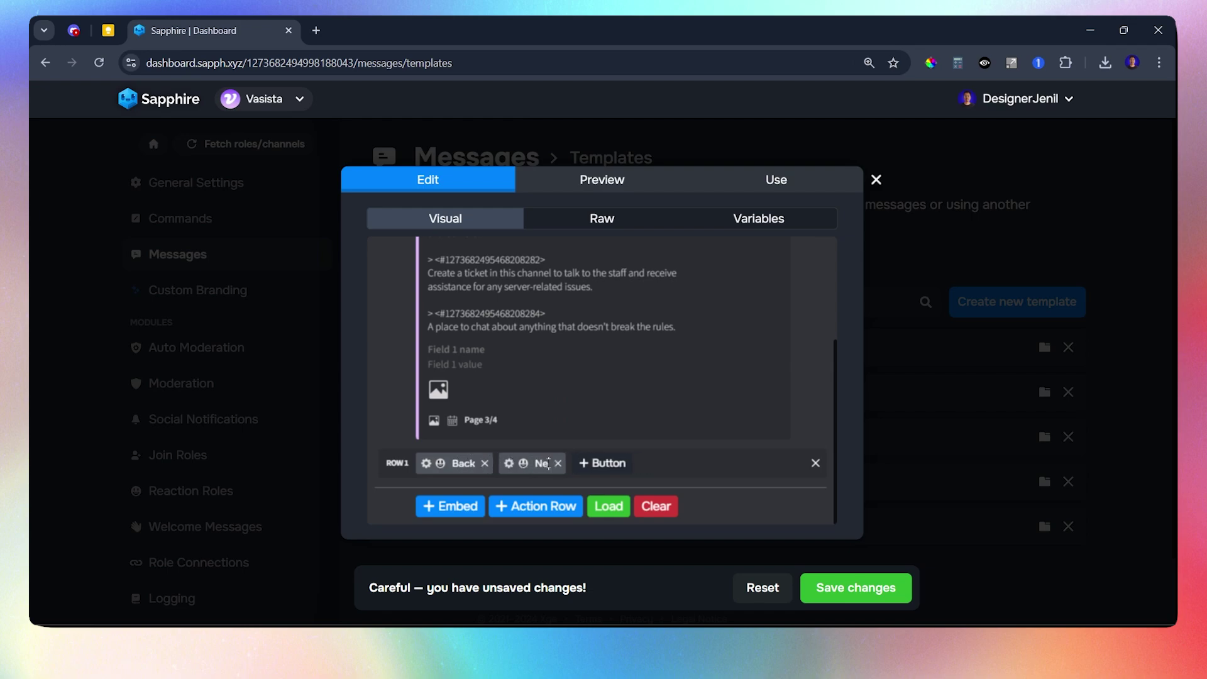
Assign "page 3 back button" to Back and "page 3 next button" to Next, then close the page 3 template.
{"action": "left_click", "coordinate": [425, 465]}
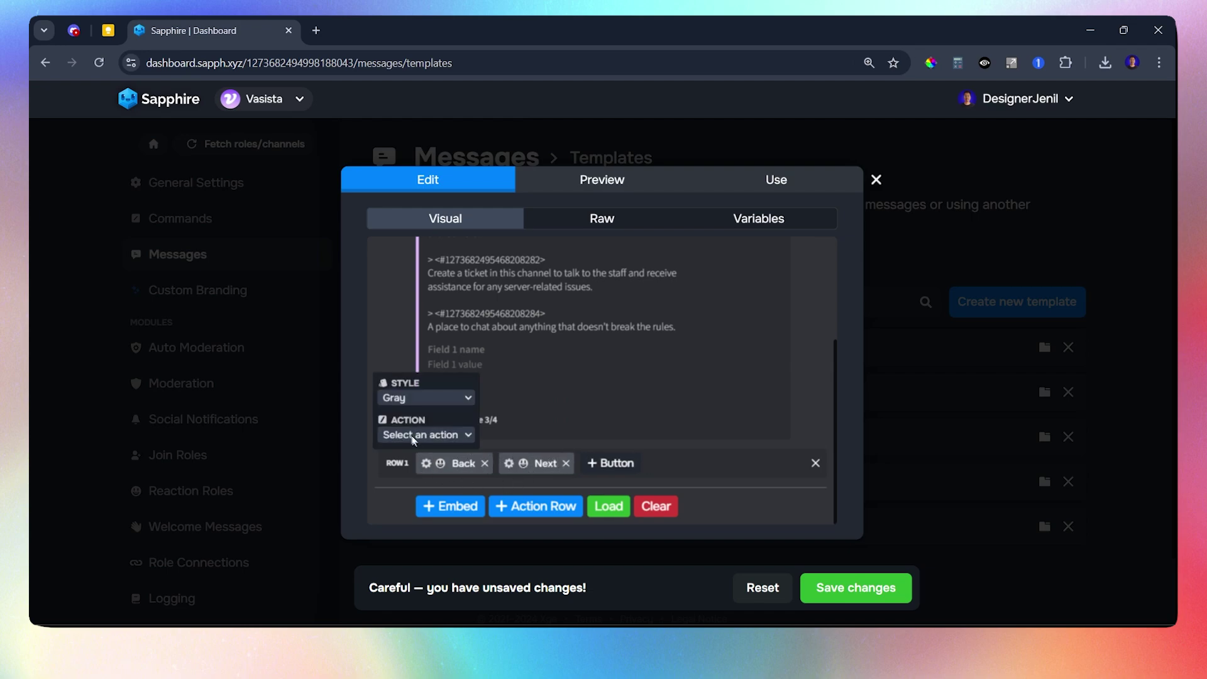
{"action": "left_click", "coordinate": [406, 433]}
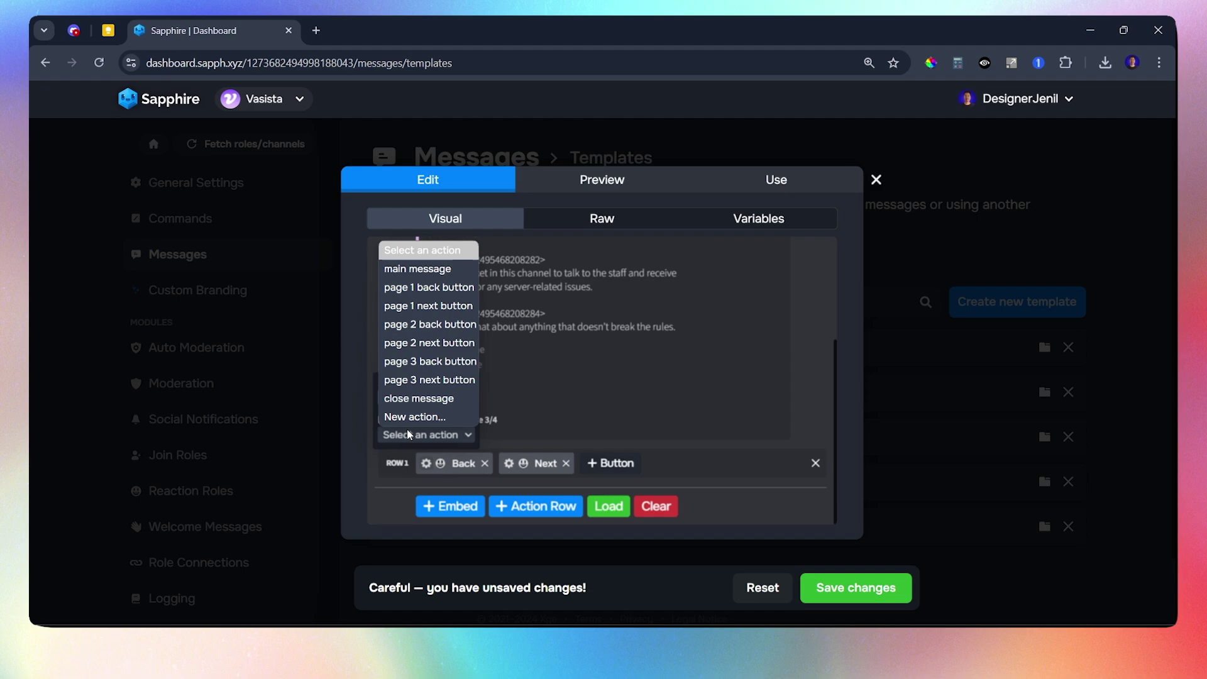
{"action": "left_click", "coordinate": [405, 361]}
{"action": "left_click", "coordinate": [508, 464]}
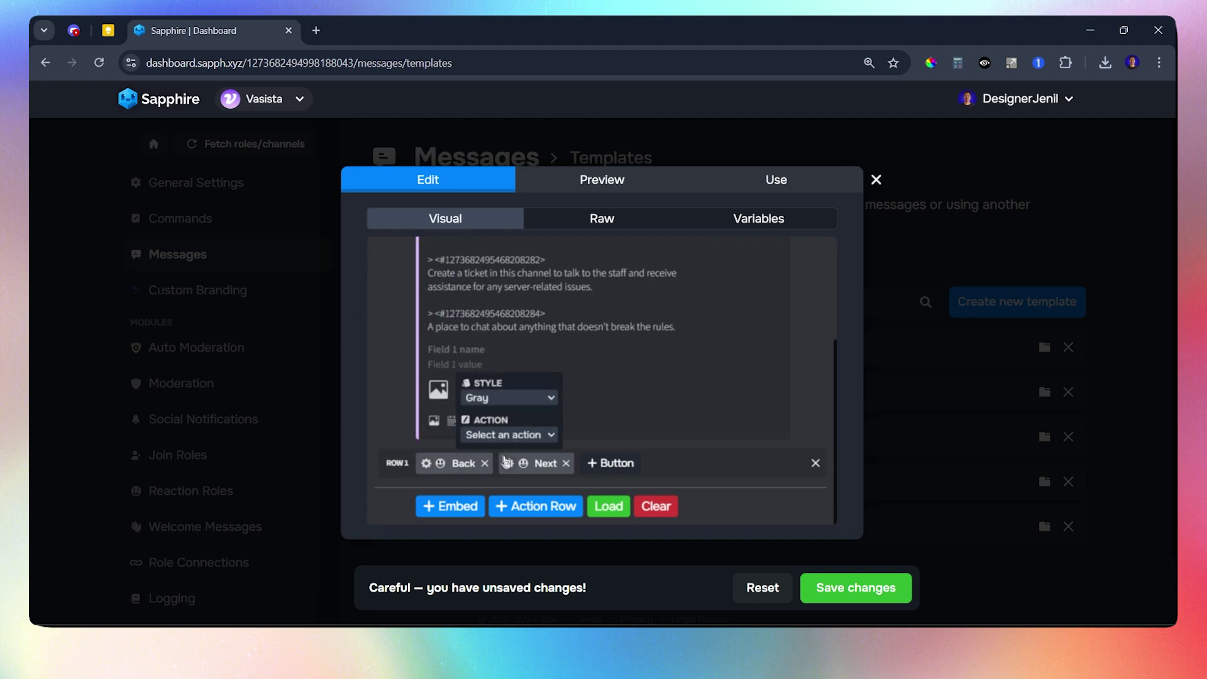
{"action": "left_click", "coordinate": [496, 435]}
{"action": "left_click", "coordinate": [497, 384]}
{"action": "left_click", "coordinate": [308, 427]}
Add a button in a new row of the page 4 template, style it Gray and label it "Close Message".
{"action": "left_click", "coordinate": [457, 355]}
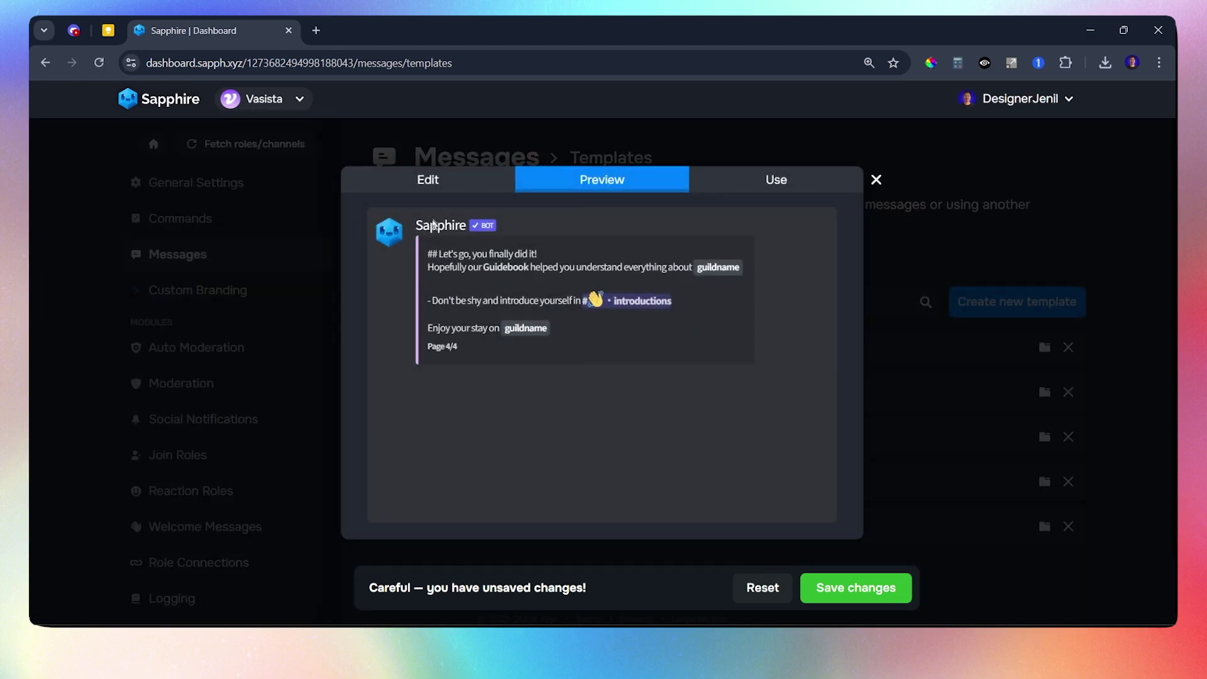
{"action": "scroll", "coordinate": [468, 434], "scroll_direction": "down", "scroll_amount": 2}
{"action": "left_click", "coordinate": [450, 464]}
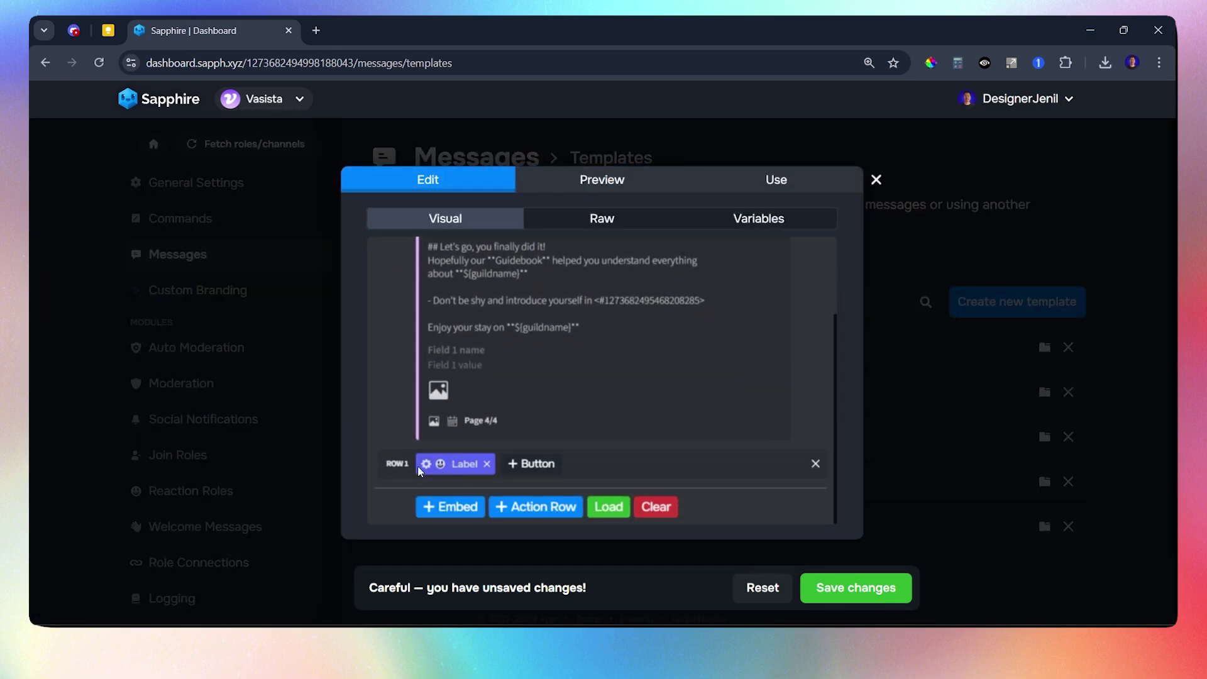
{"action": "left_click", "coordinate": [417, 466]}
{"action": "left_click", "coordinate": [422, 399]}
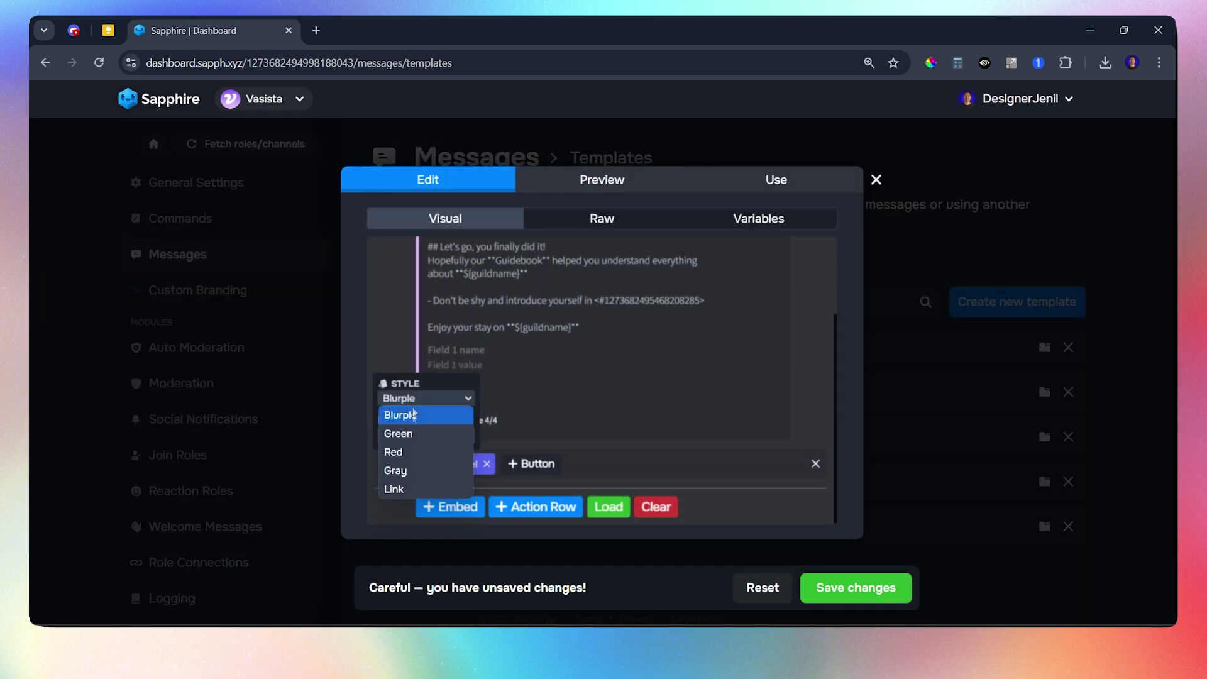
{"action": "left_click", "coordinate": [396, 472]}
{"action": "left_click", "coordinate": [467, 468]}
{"action": "type", "text": "Cl"}
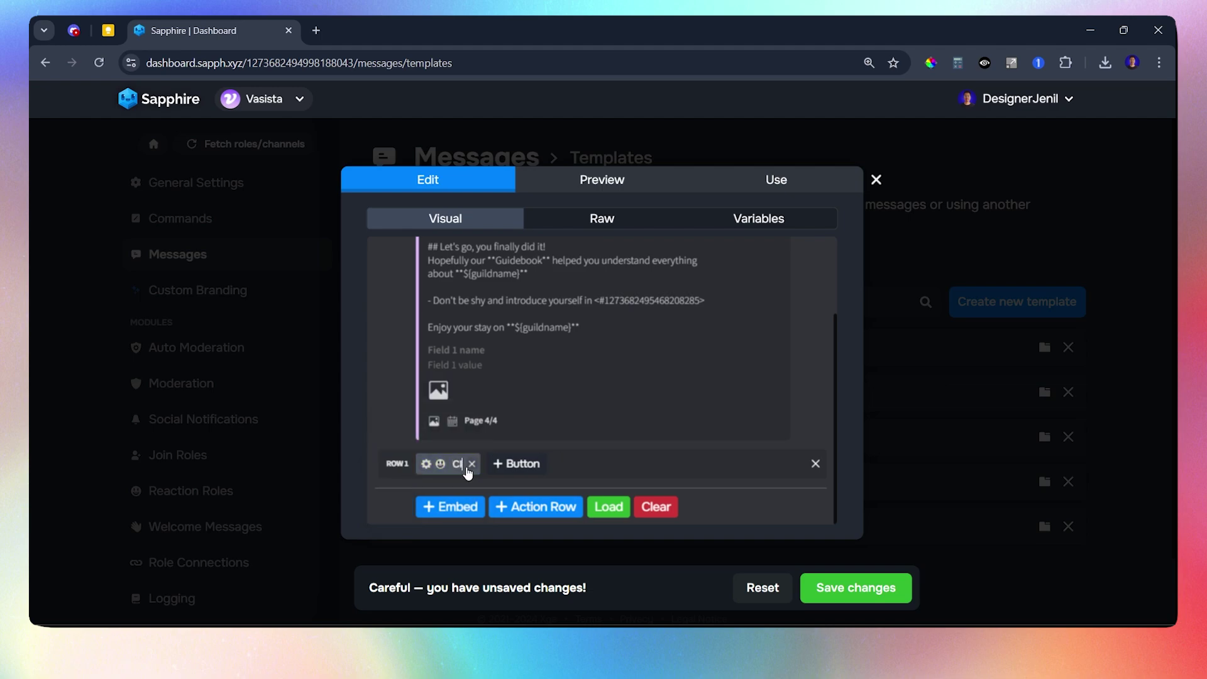
{"action": "type", "text": "ose Message"}
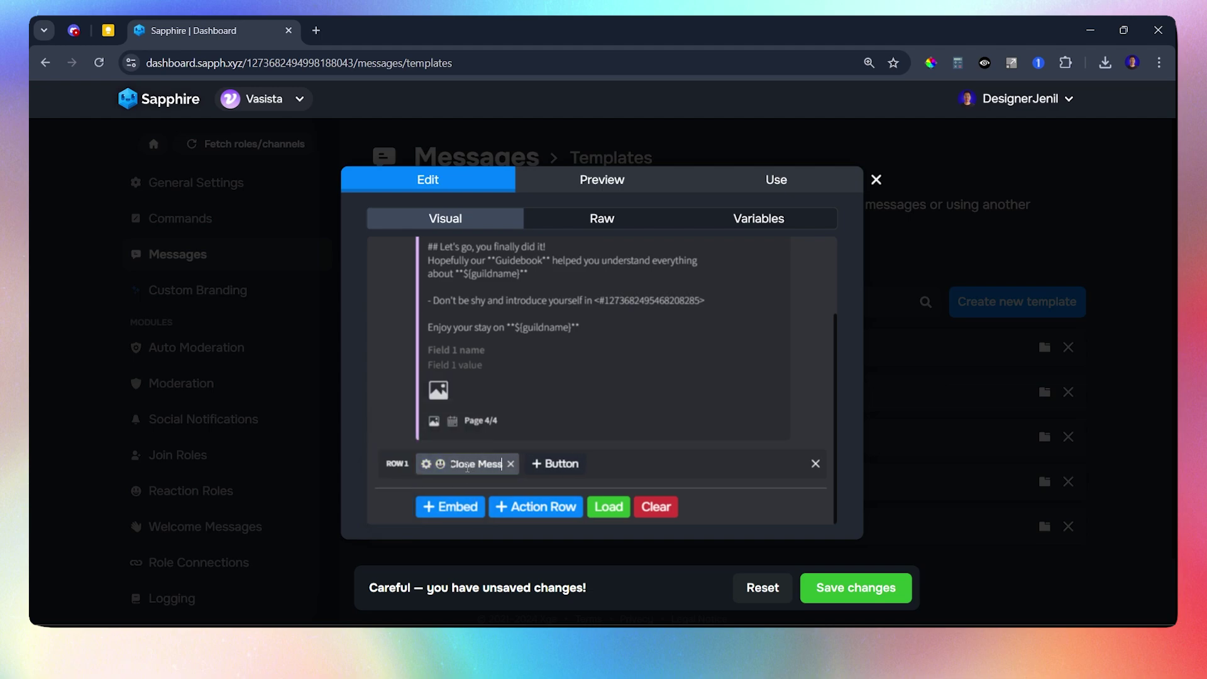
Assign the "close message" action to the Close Message button, then save the changes and close the page 4 template.
{"action": "left_click", "coordinate": [427, 465]}
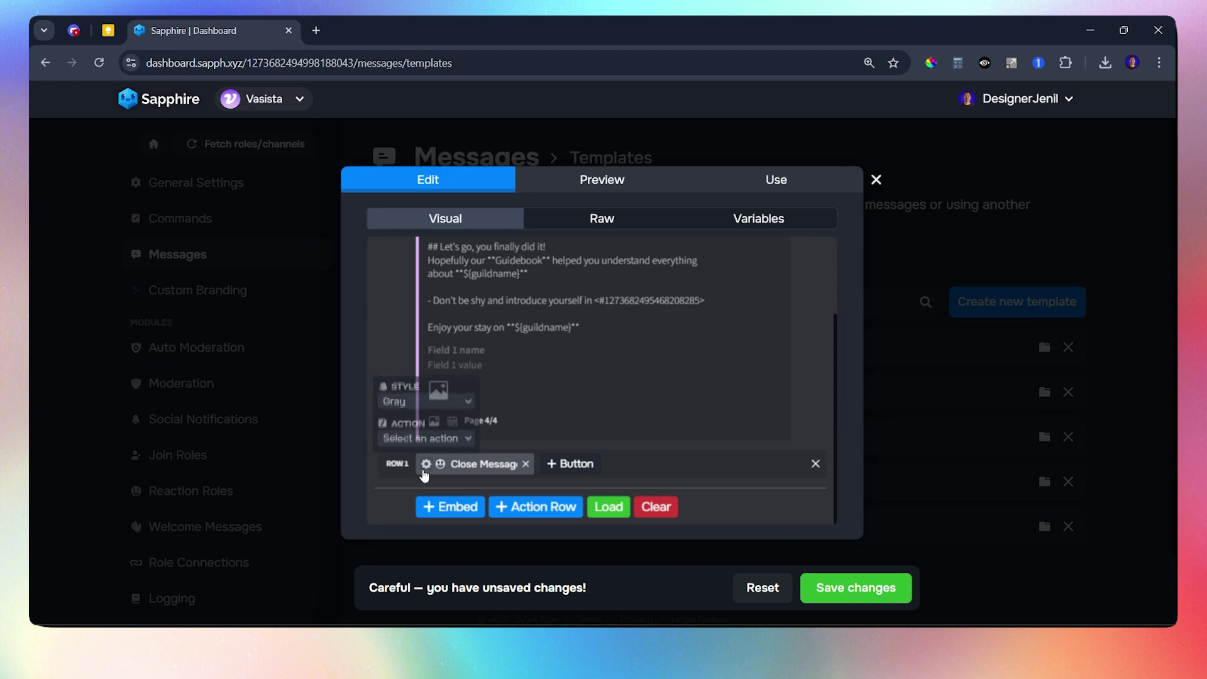
{"action": "left_click", "coordinate": [419, 436]}
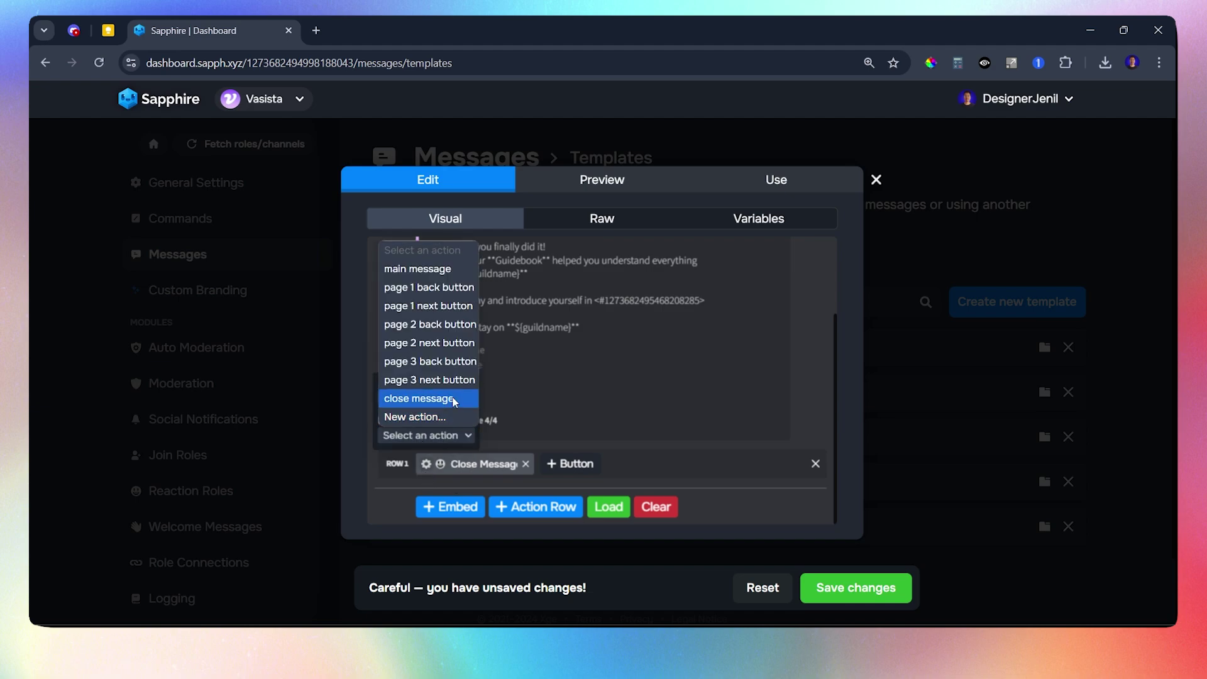
{"action": "left_click", "coordinate": [416, 400]}
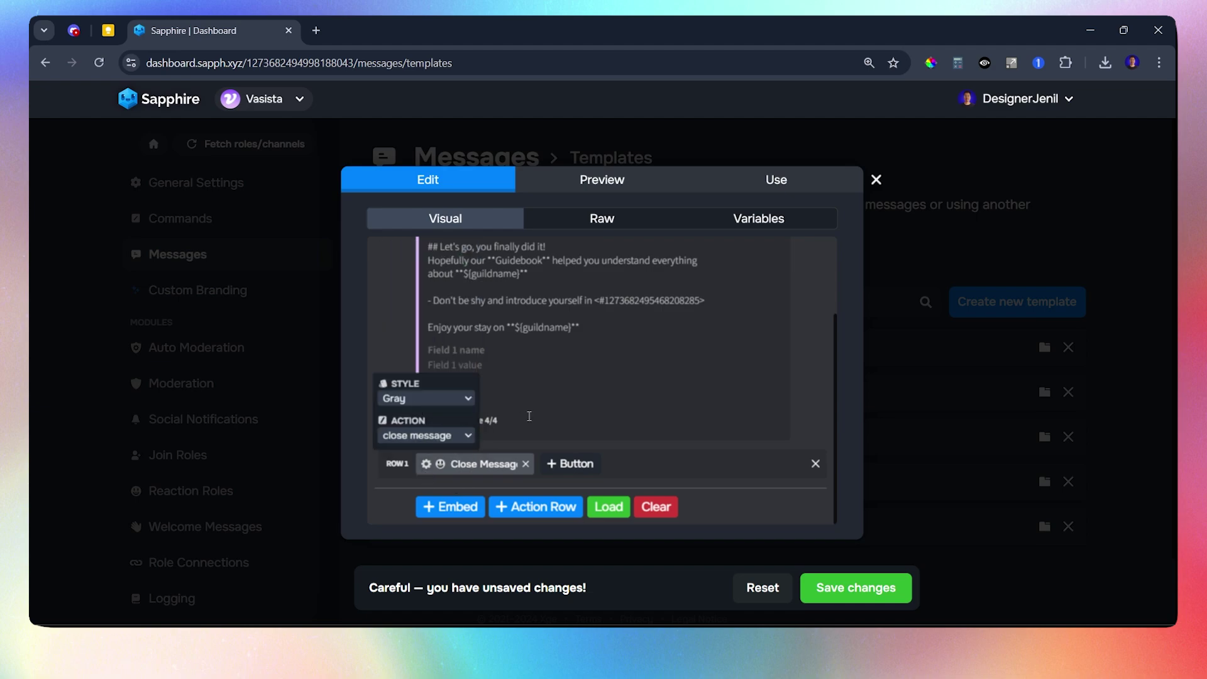
{"action": "left_click", "coordinate": [590, 419]}
{"action": "left_click", "coordinate": [844, 588]}
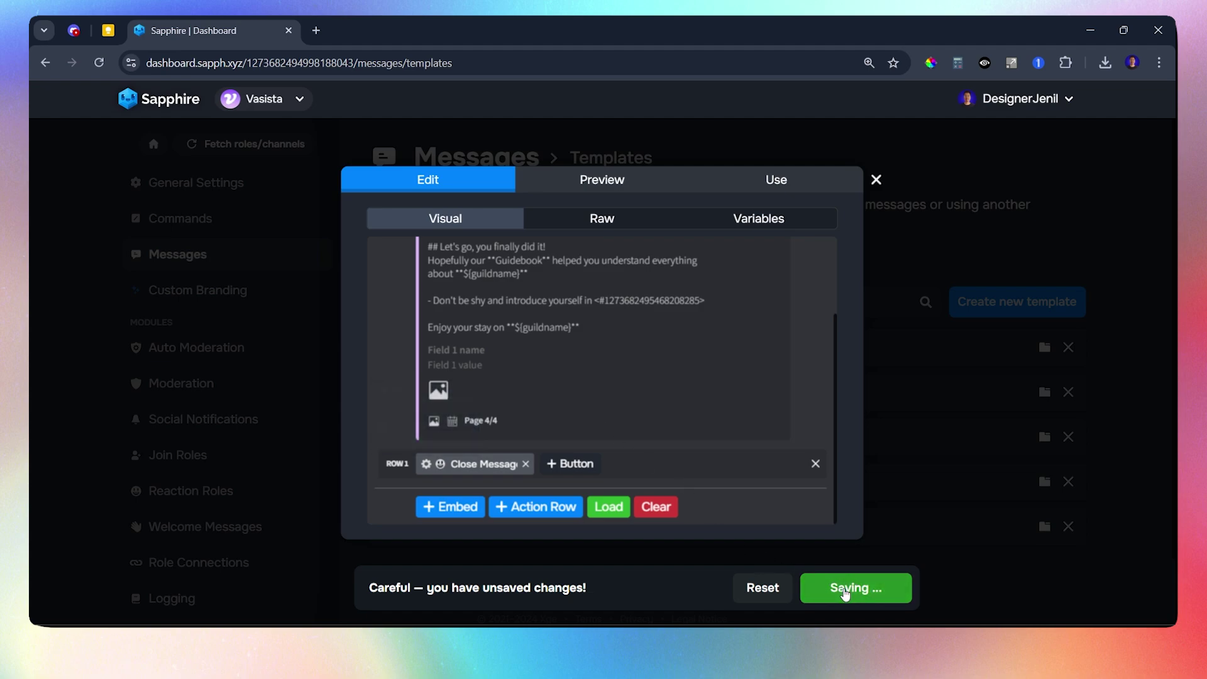
{"action": "left_click", "coordinate": [322, 378]}
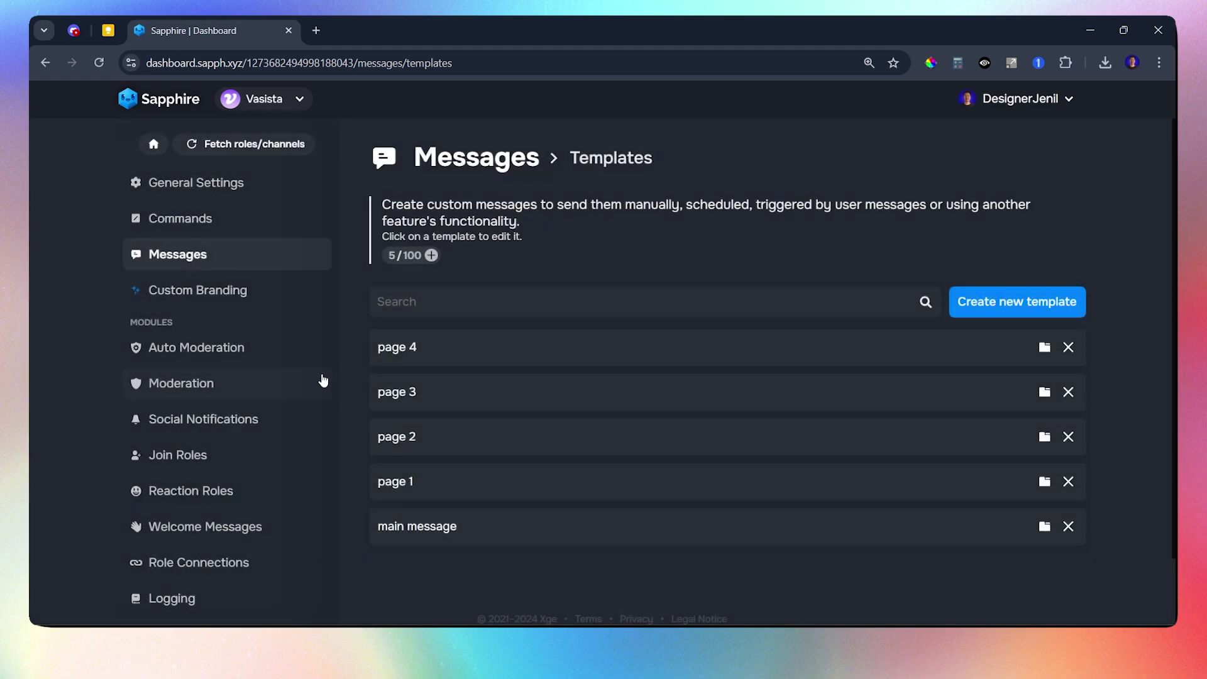
Send the main message template to the welcome channel.
{"action": "left_click", "coordinate": [448, 542]}
{"action": "left_click", "coordinate": [752, 190]}
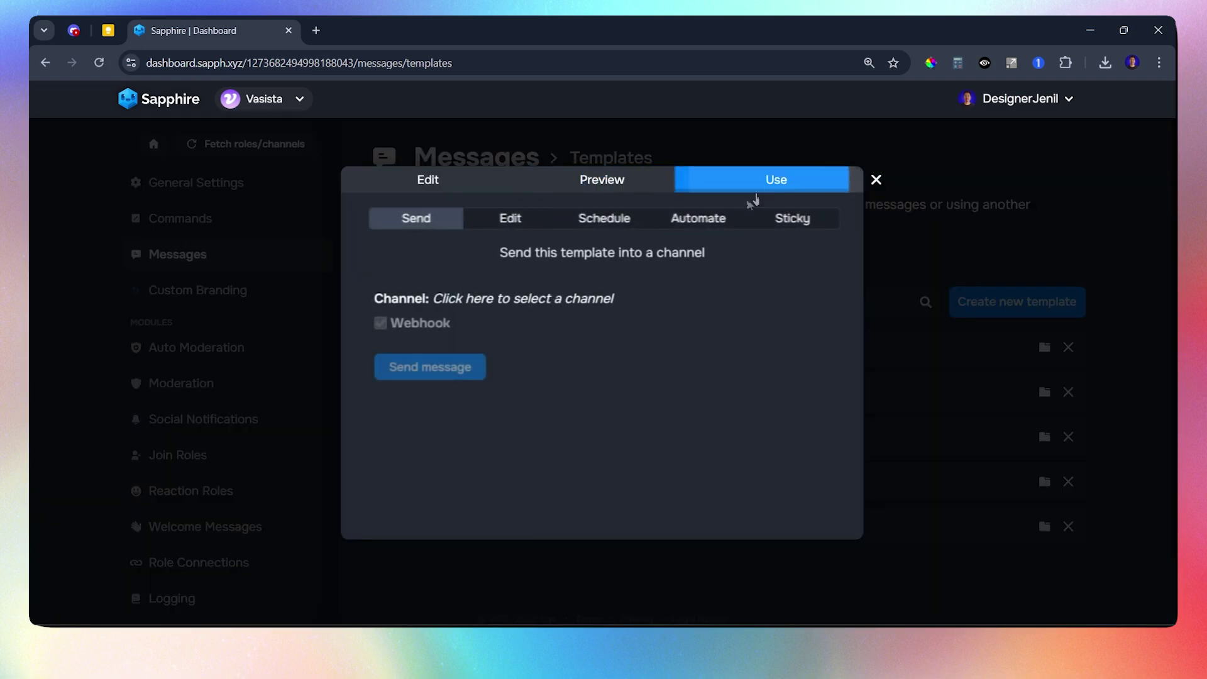
{"action": "left_click", "coordinate": [529, 300]}
{"action": "left_click", "coordinate": [440, 360]}
{"action": "left_click", "coordinate": [423, 377]}
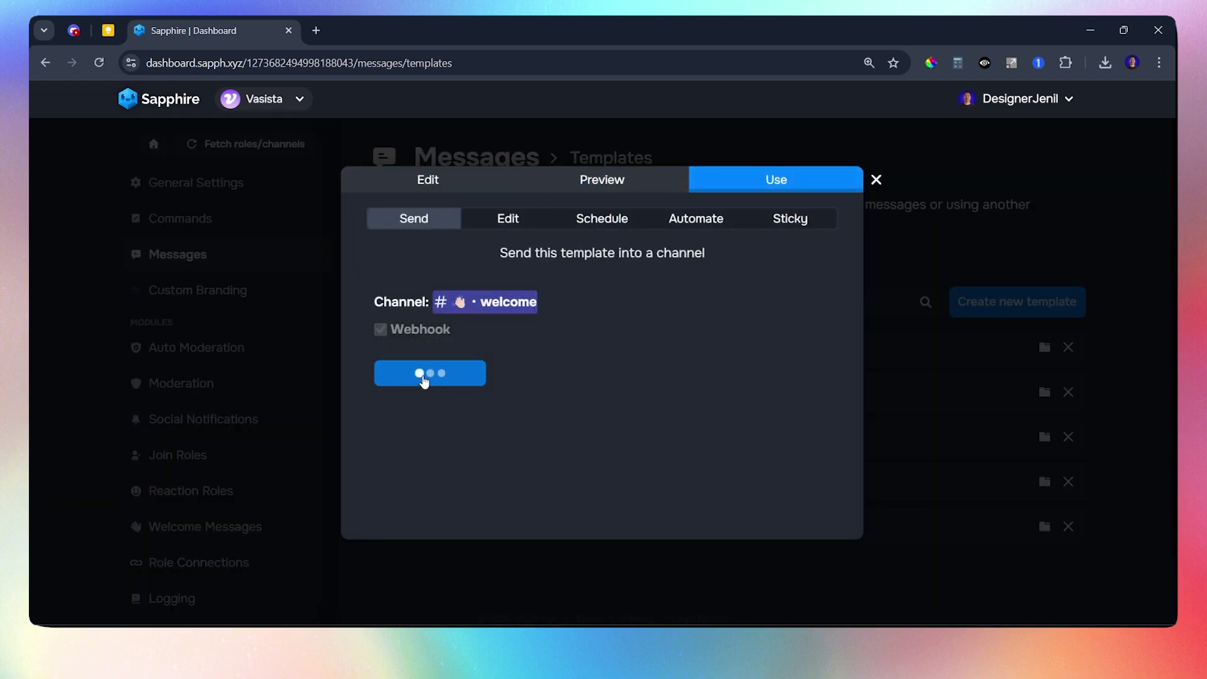
Switch to Discord, start the guide from the posted Guidebook message, test page 1's Back button and restart the guide.
{"action": "key", "text": "alt+Tab"}
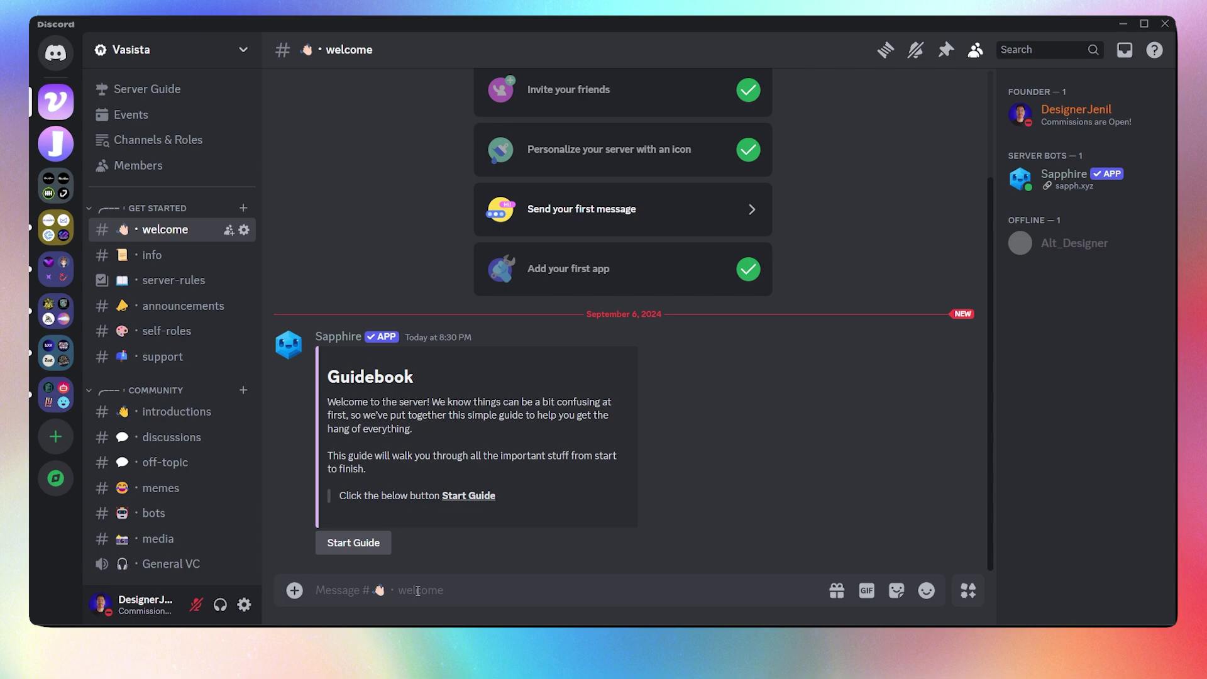
{"action": "left_click", "coordinate": [355, 551]}
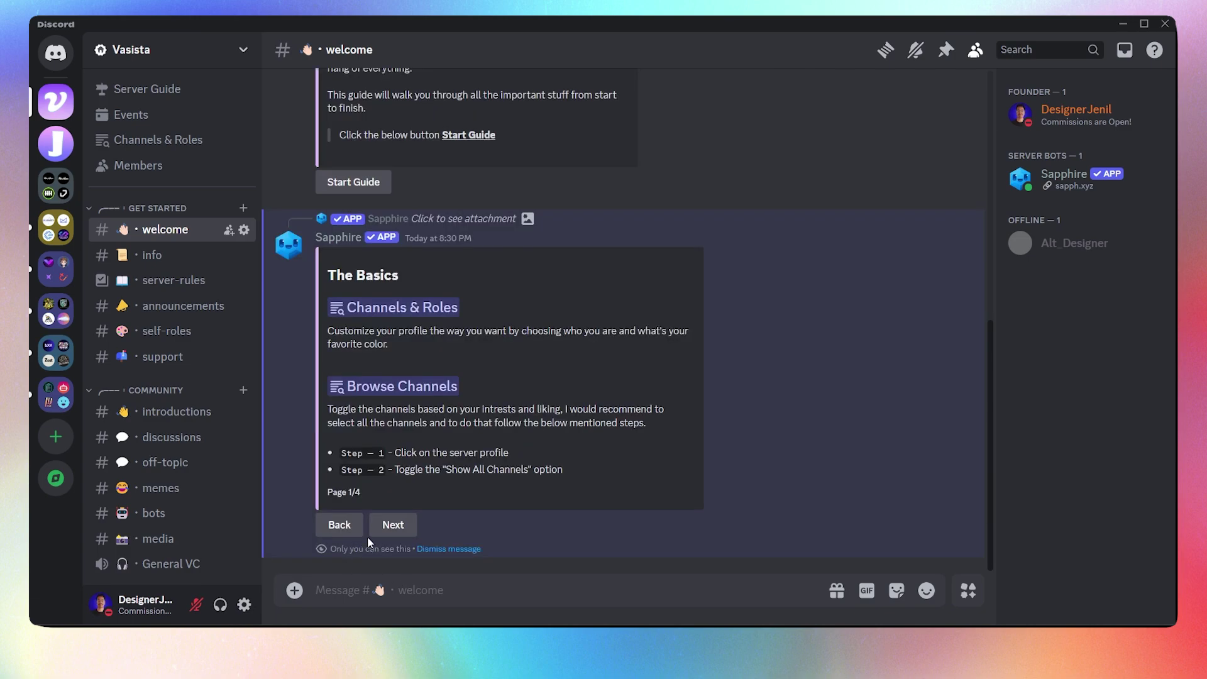
{"action": "left_click", "coordinate": [337, 526]}
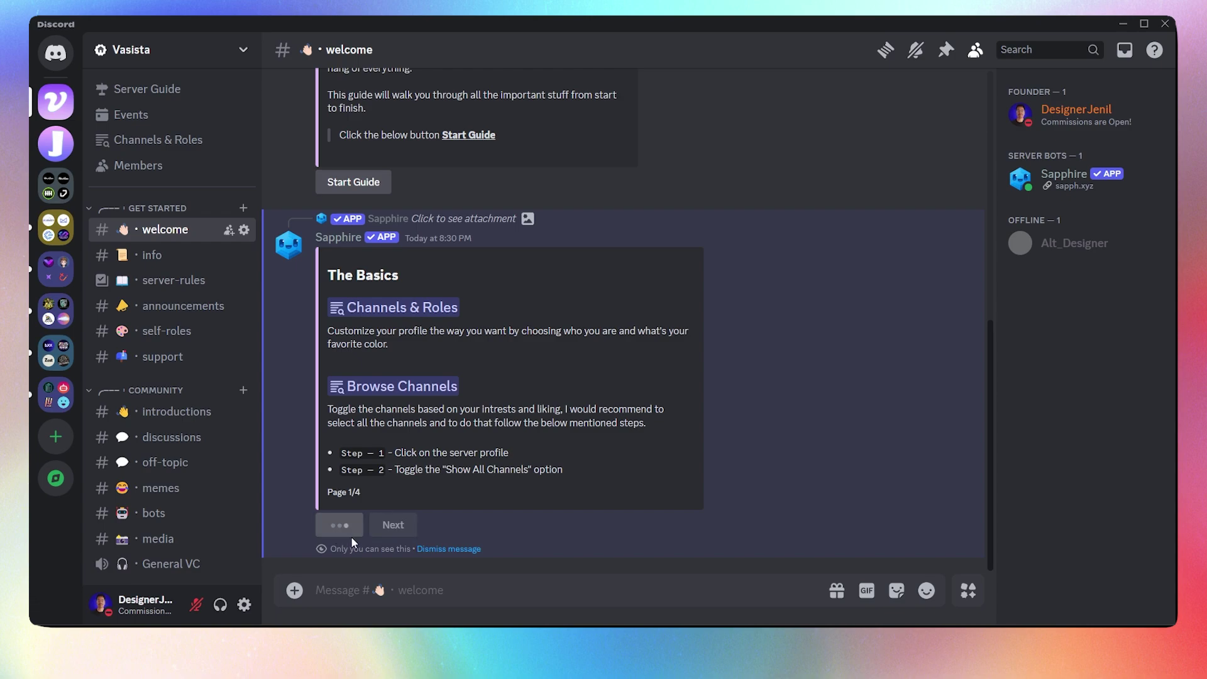
{"action": "left_click", "coordinate": [366, 525]}
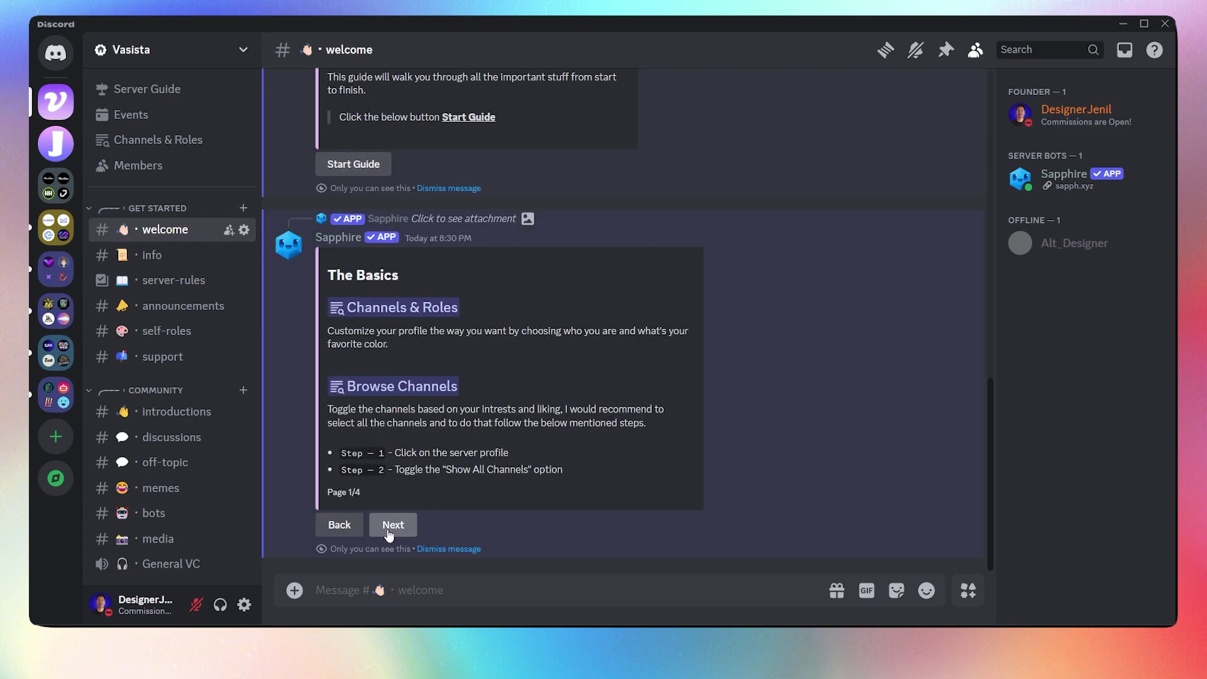
Test the Next and Back buttons through to page 4, then close the guide and dismiss the leftover Guidebook reply.
{"action": "left_click", "coordinate": [389, 526]}
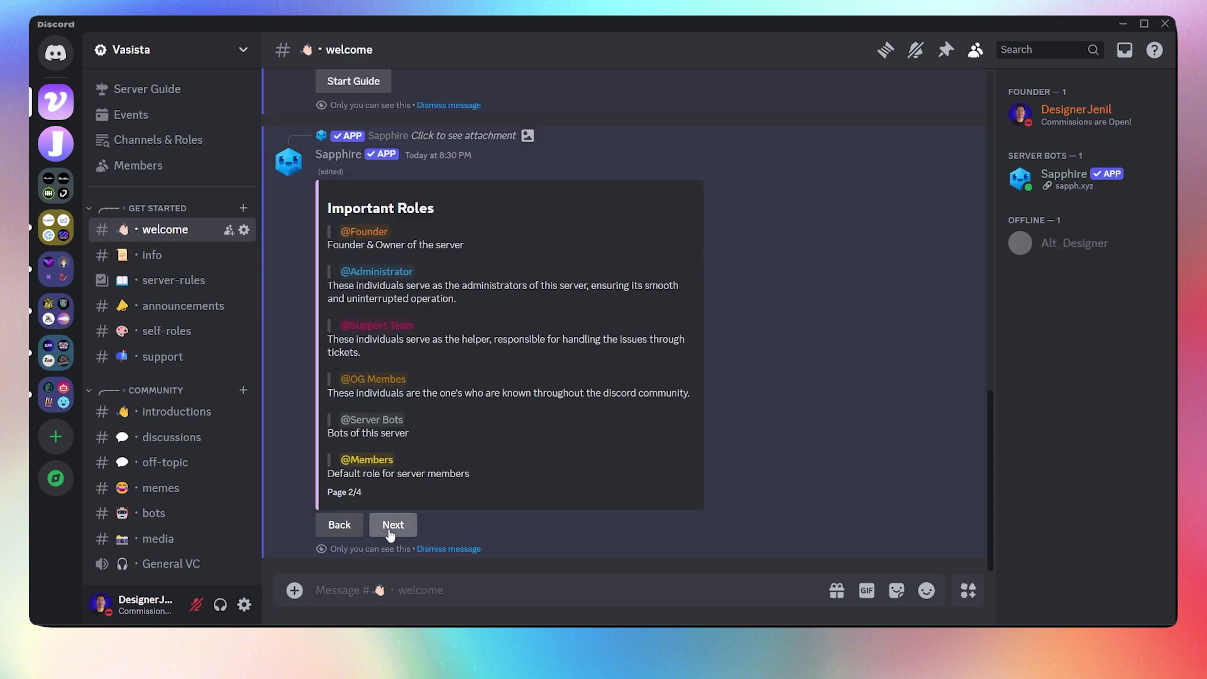
{"action": "left_click", "coordinate": [390, 534]}
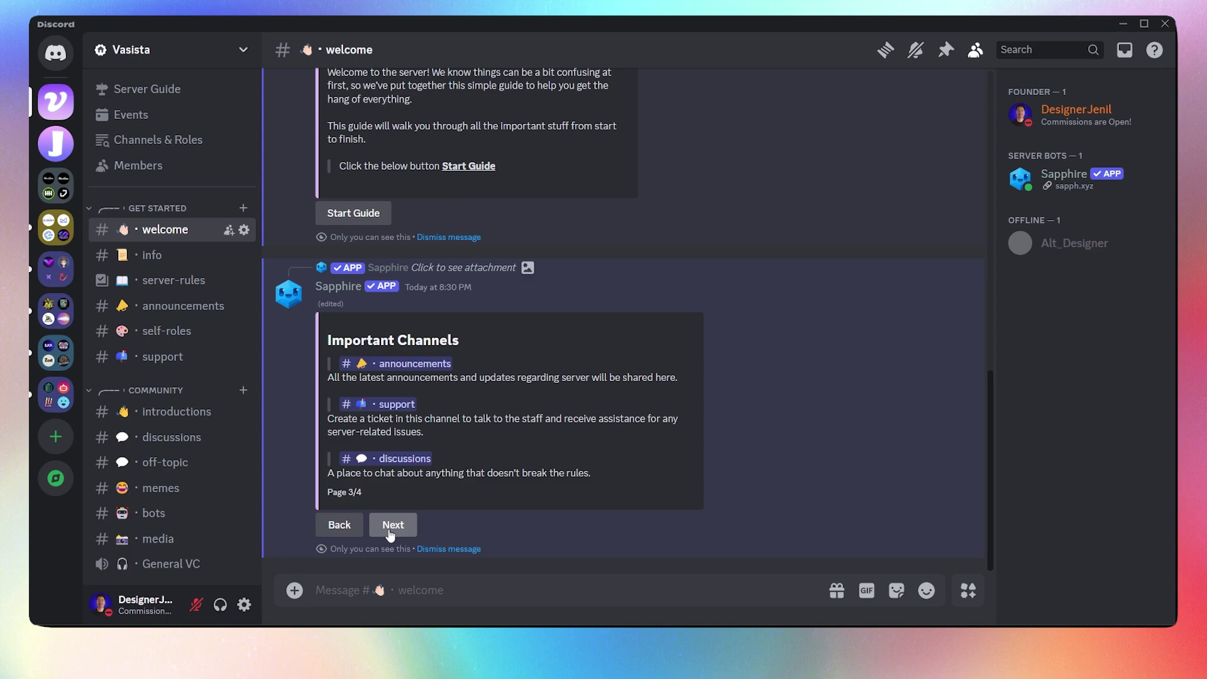
{"action": "left_click", "coordinate": [339, 525]}
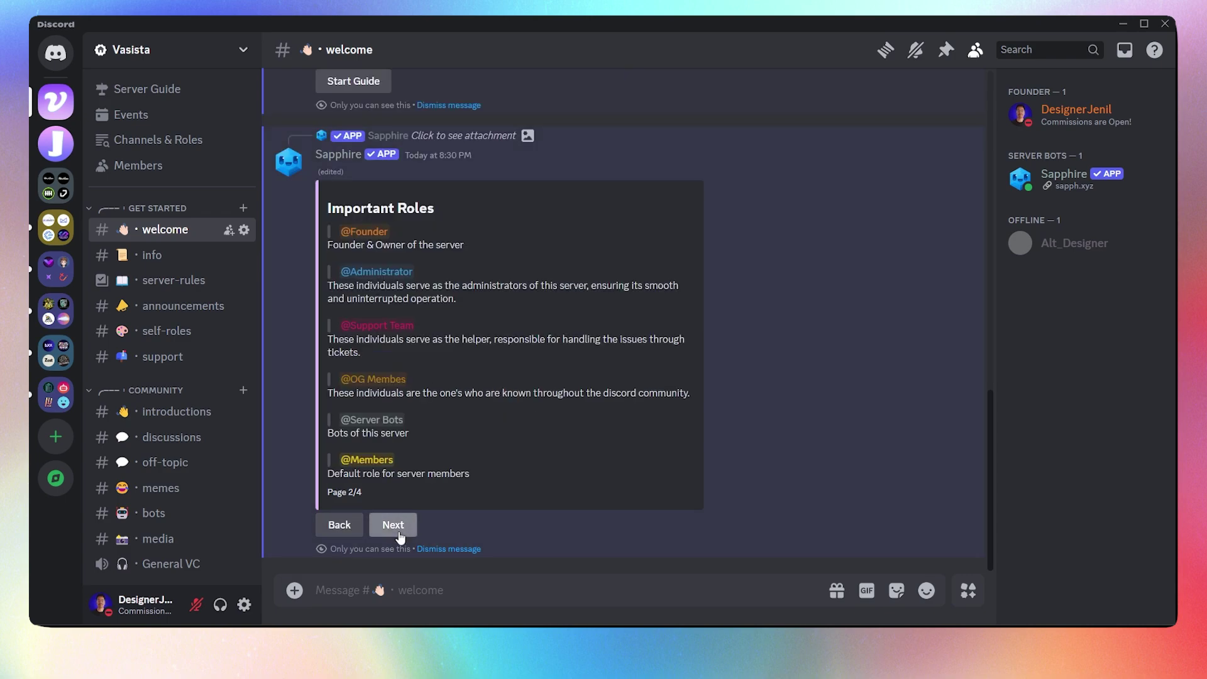
{"action": "left_click", "coordinate": [397, 530]}
{"action": "left_click", "coordinate": [399, 533]}
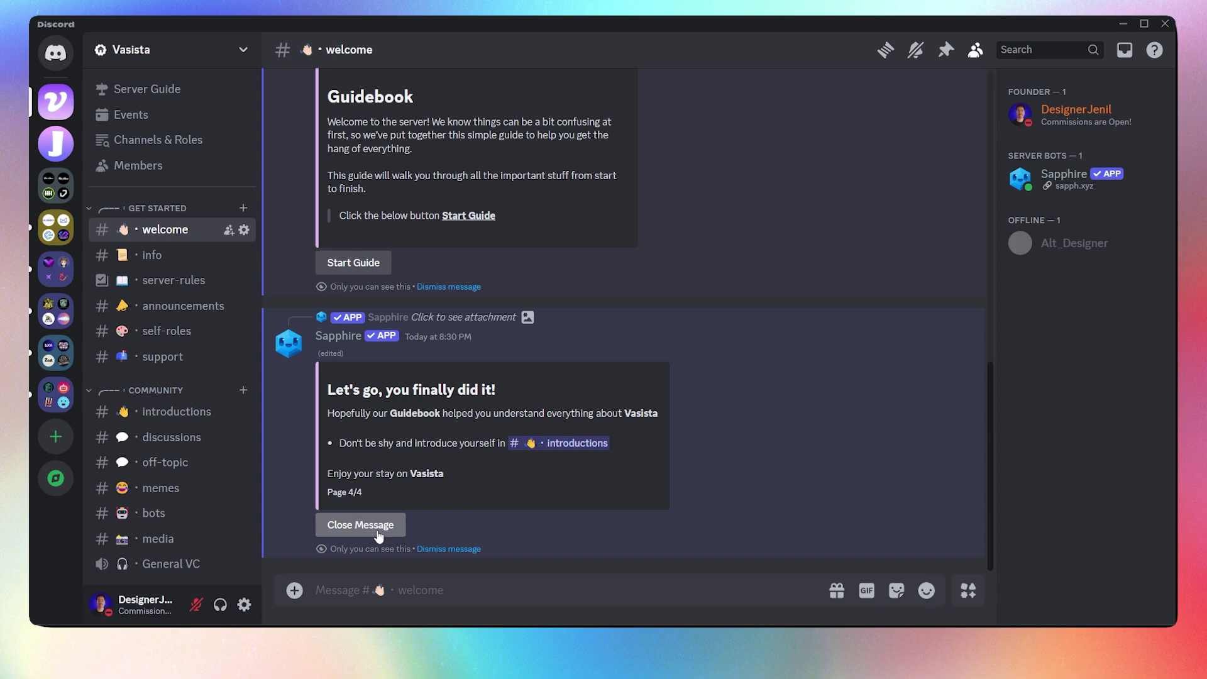
{"action": "left_click", "coordinate": [378, 534]}
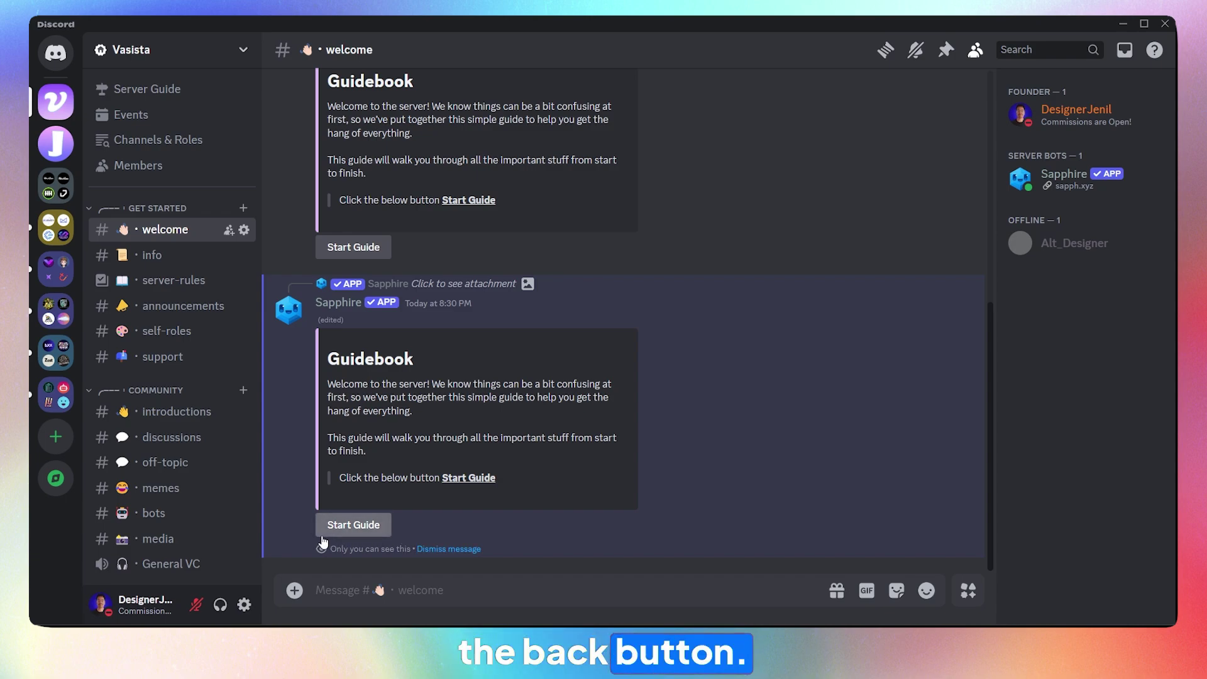
{"action": "left_click", "coordinate": [437, 551]}
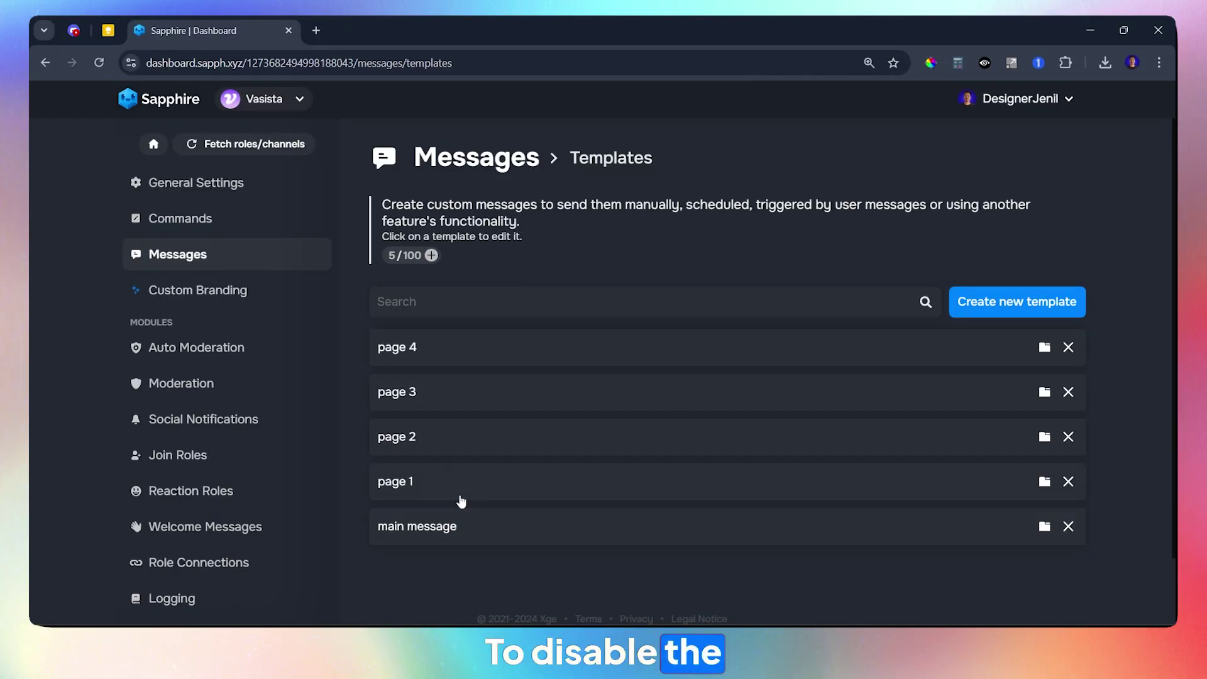
Insert "disabled": true, below the Back button's label in the page 1 template's raw code and save the changes.
{"action": "left_click", "coordinate": [458, 497]}
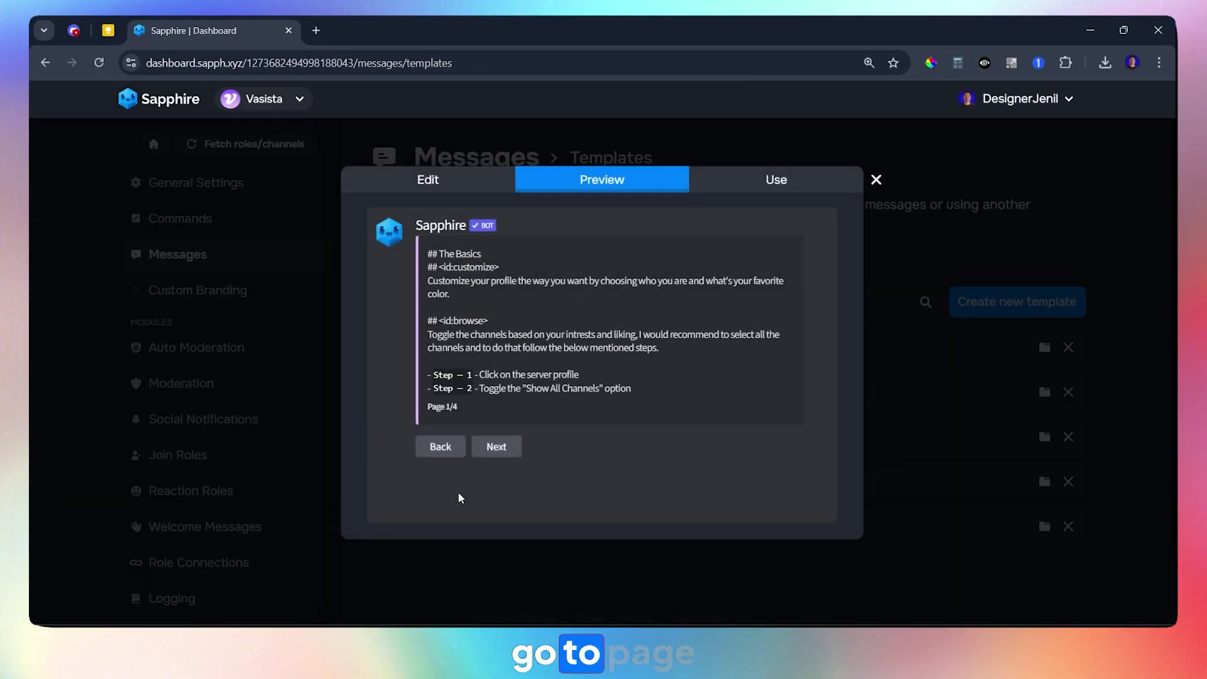
{"action": "left_click", "coordinate": [458, 181]}
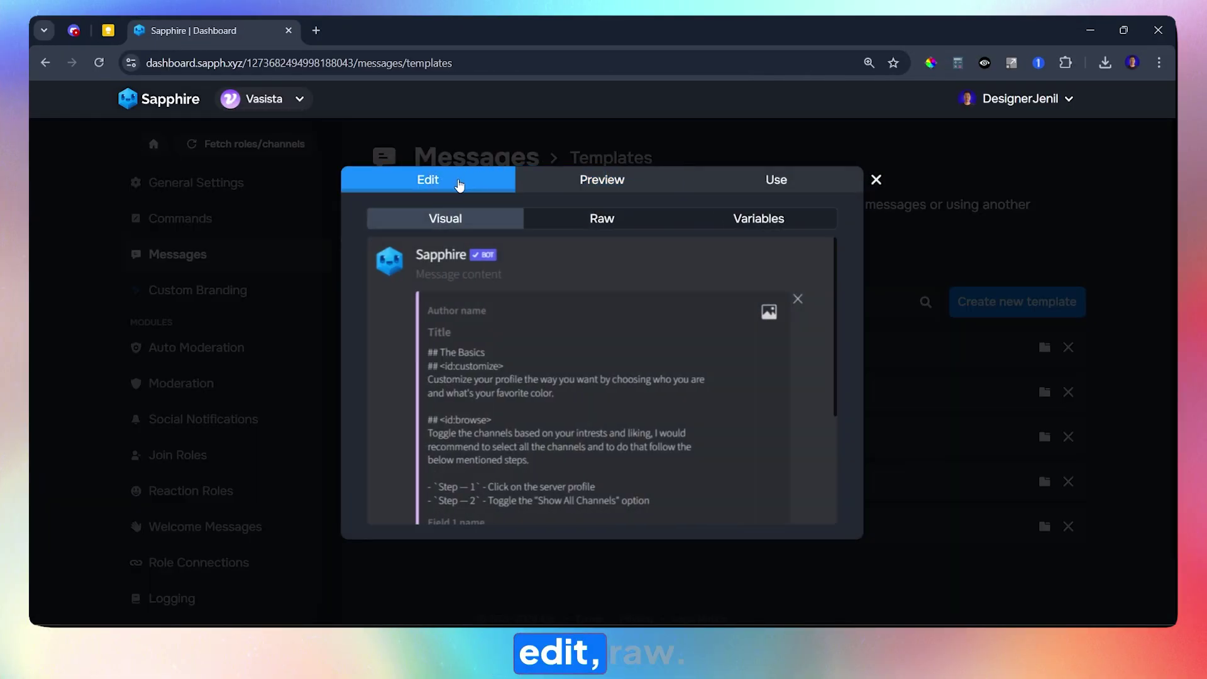
{"action": "left_click", "coordinate": [587, 220]}
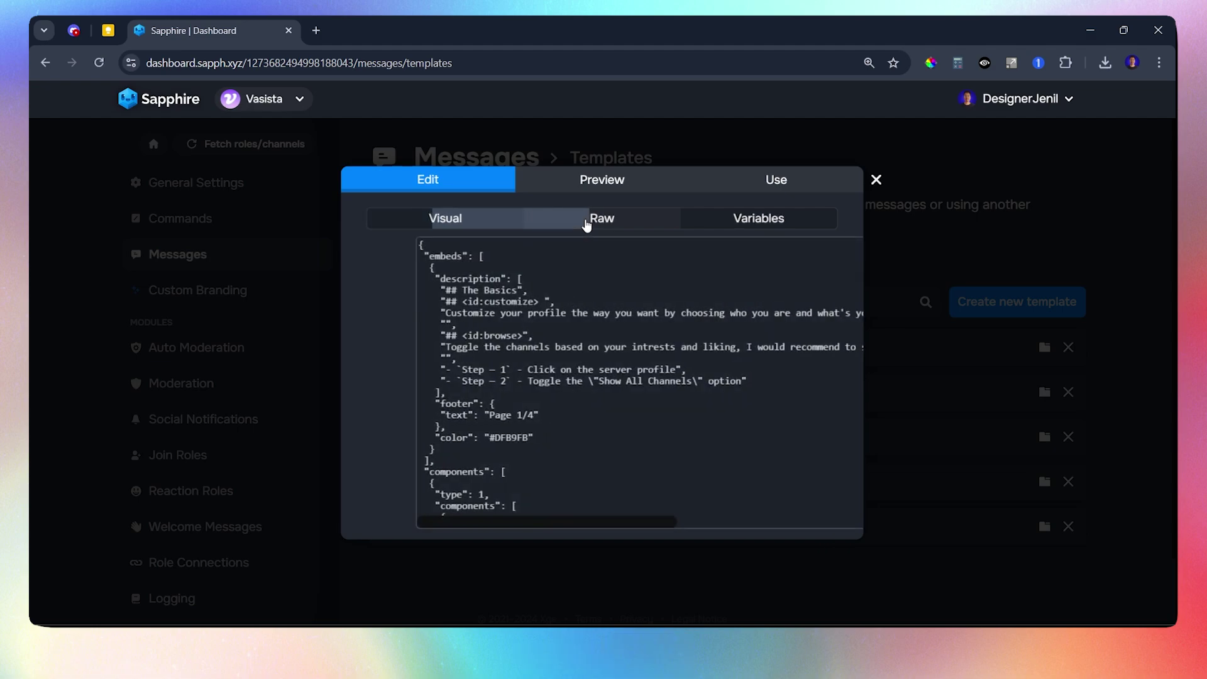
{"action": "scroll", "coordinate": [545, 415], "scroll_direction": "down", "scroll_amount": 4}
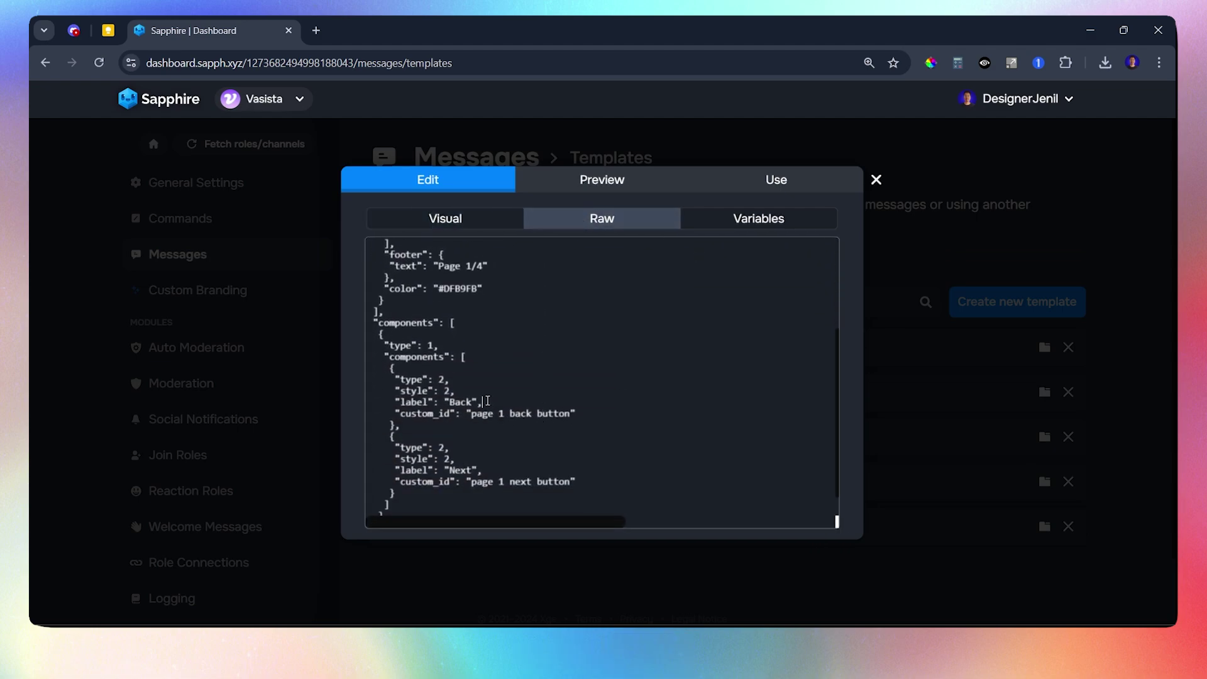
{"action": "key", "text": "Return"}
{"action": "scroll", "coordinate": [488, 401], "scroll_direction": "down", "scroll_amount": 1}
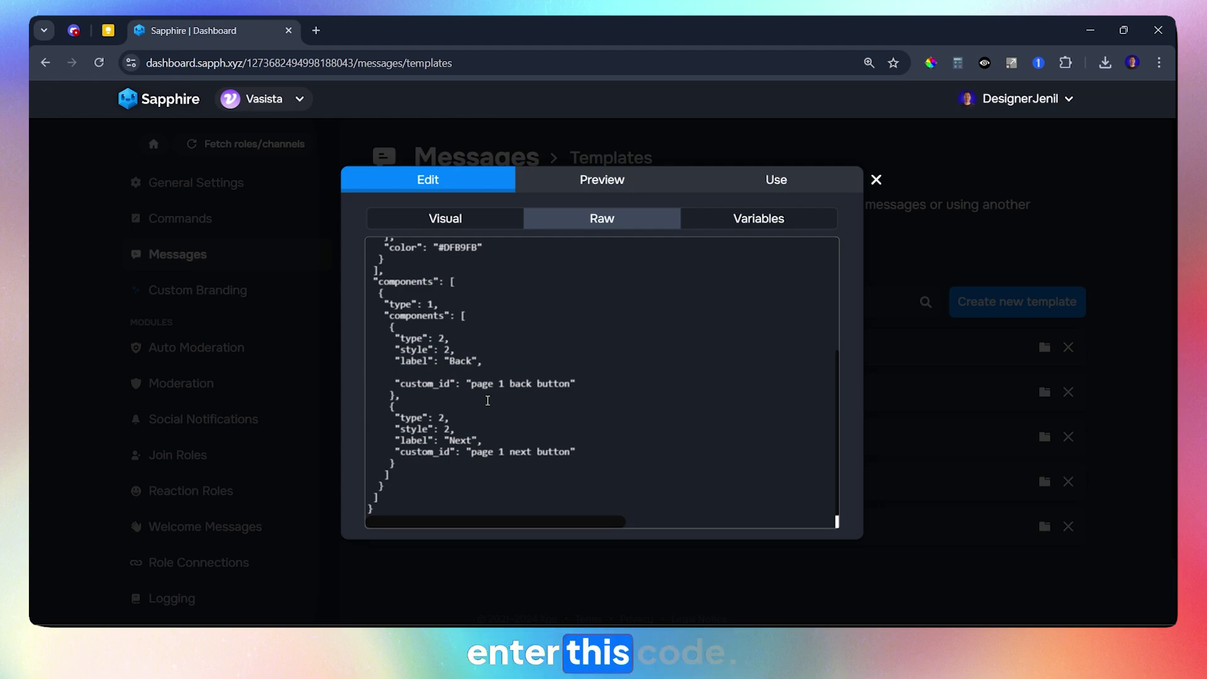
{"action": "type", "text": "\"disabled\": true,"}
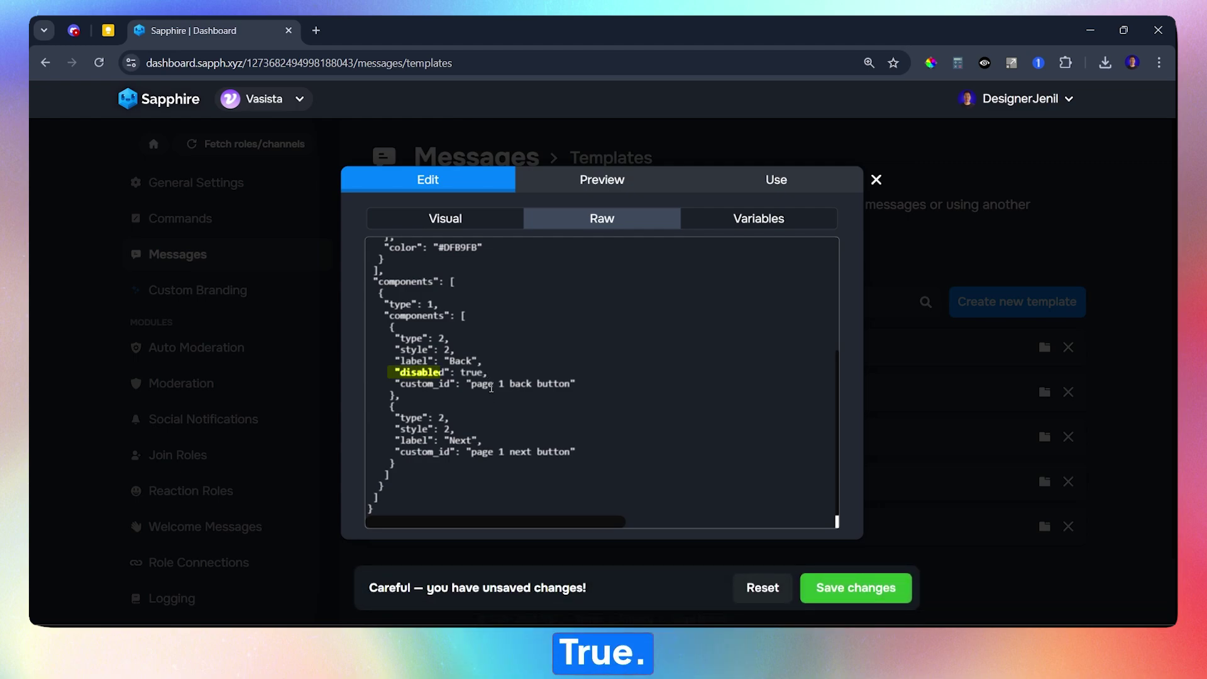
{"action": "left_click_drag", "start_coordinate": [496, 373], "coordinate": [359, 376]}
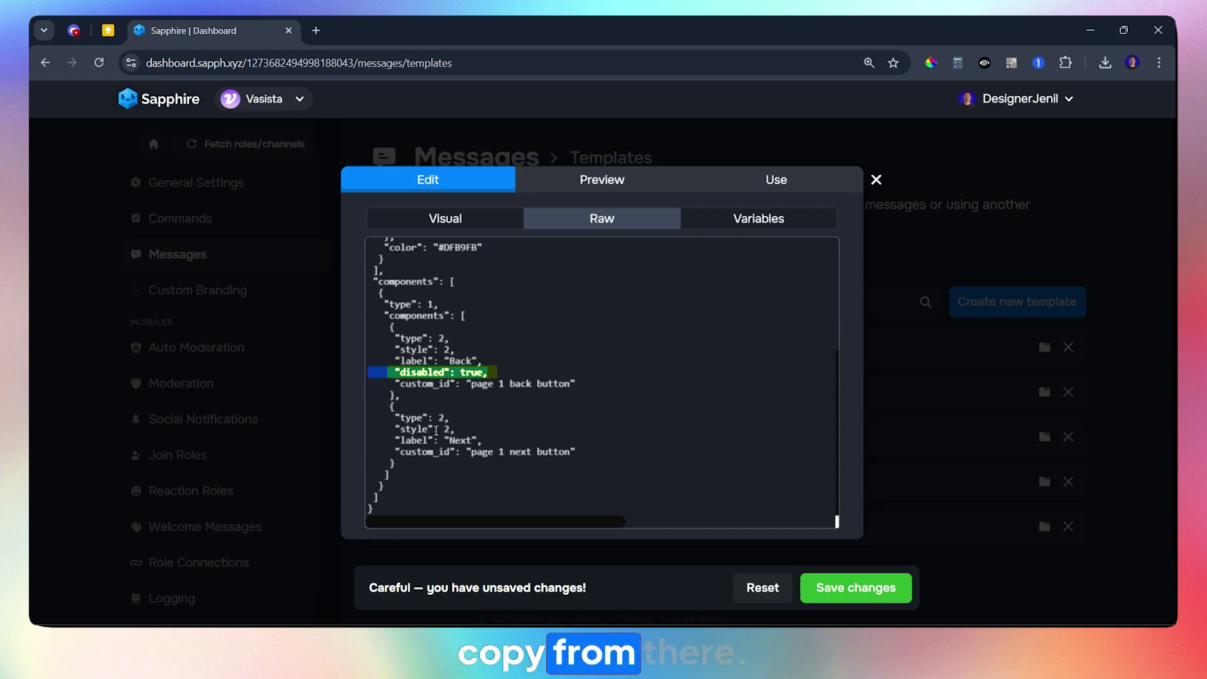
{"action": "left_click", "coordinate": [806, 586]}
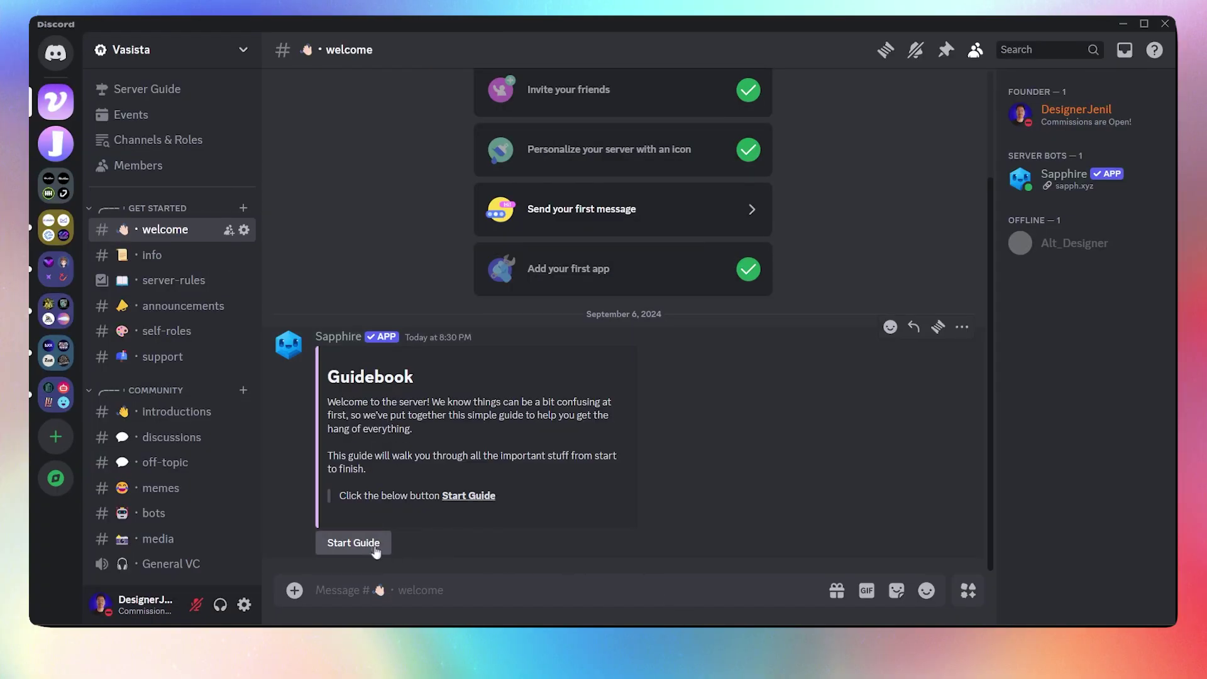
Start the guide again in Discord, try its navigation buttons through page 4 and close the message.
{"action": "left_click", "coordinate": [365, 545]}
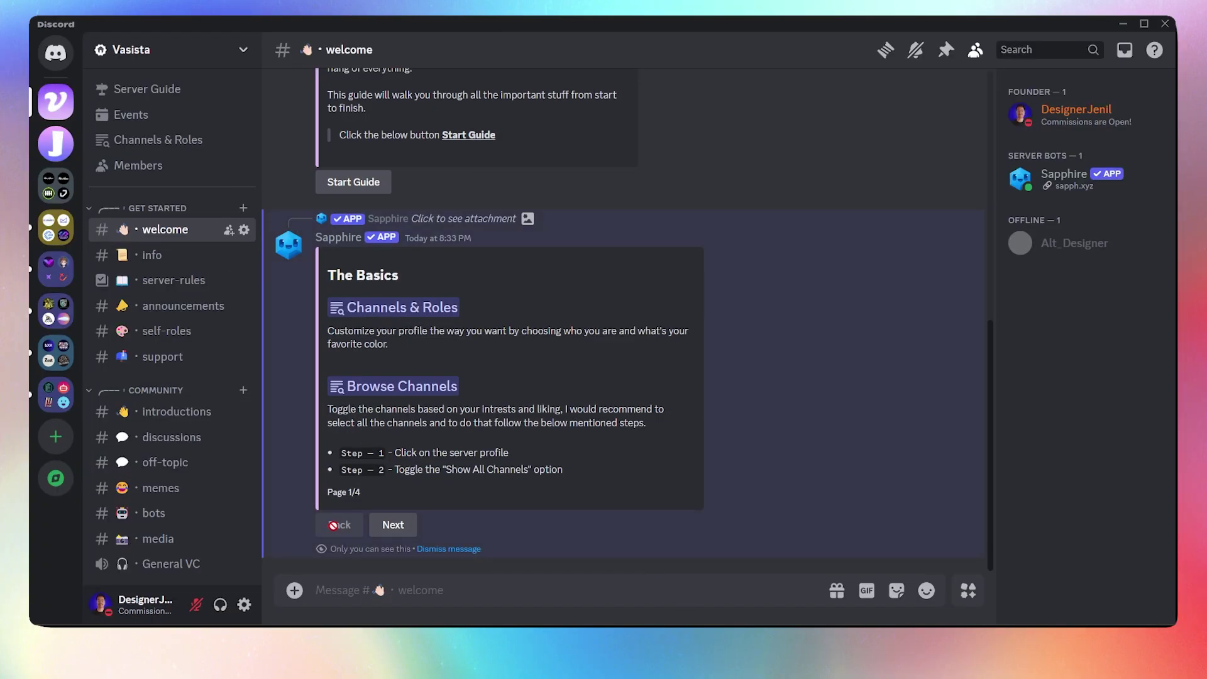
{"action": "left_click", "coordinate": [395, 525]}
{"action": "left_click", "coordinate": [322, 528]}
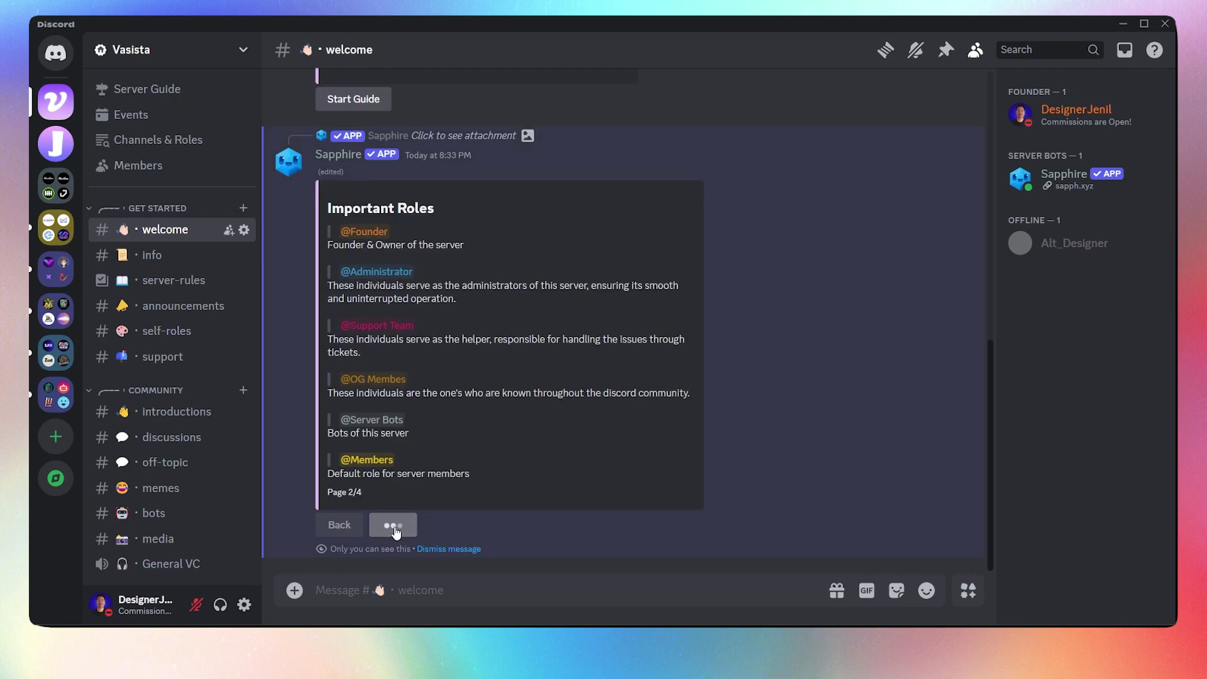
{"action": "left_click", "coordinate": [394, 527]}
{"action": "left_click", "coordinate": [394, 527]}
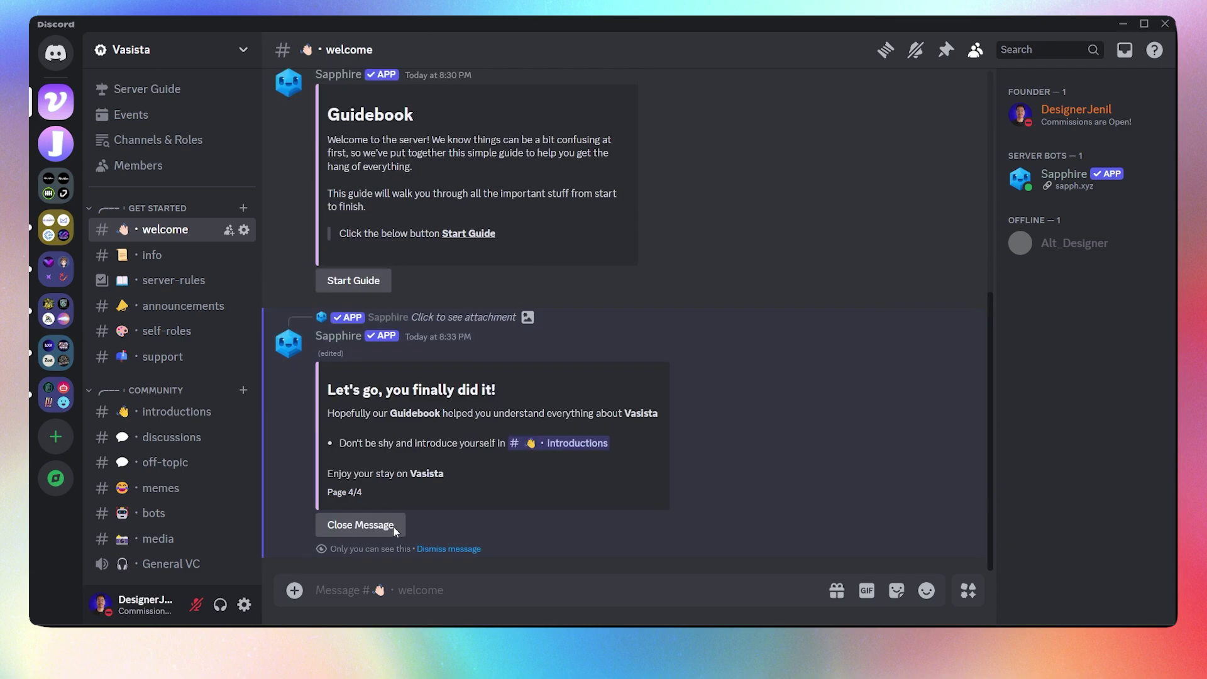
{"action": "left_click", "coordinate": [353, 526]}
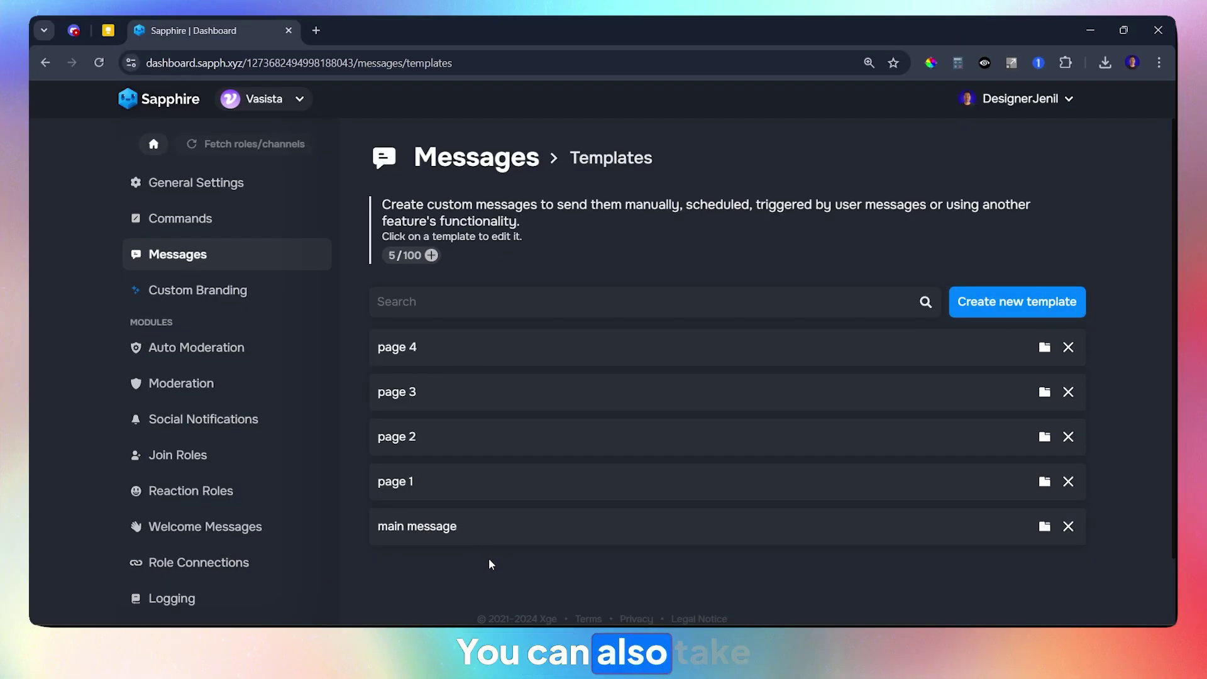
Add the Vasista home icon emoji to the Start Guide button in the main message template.
{"action": "left_click", "coordinate": [466, 531]}
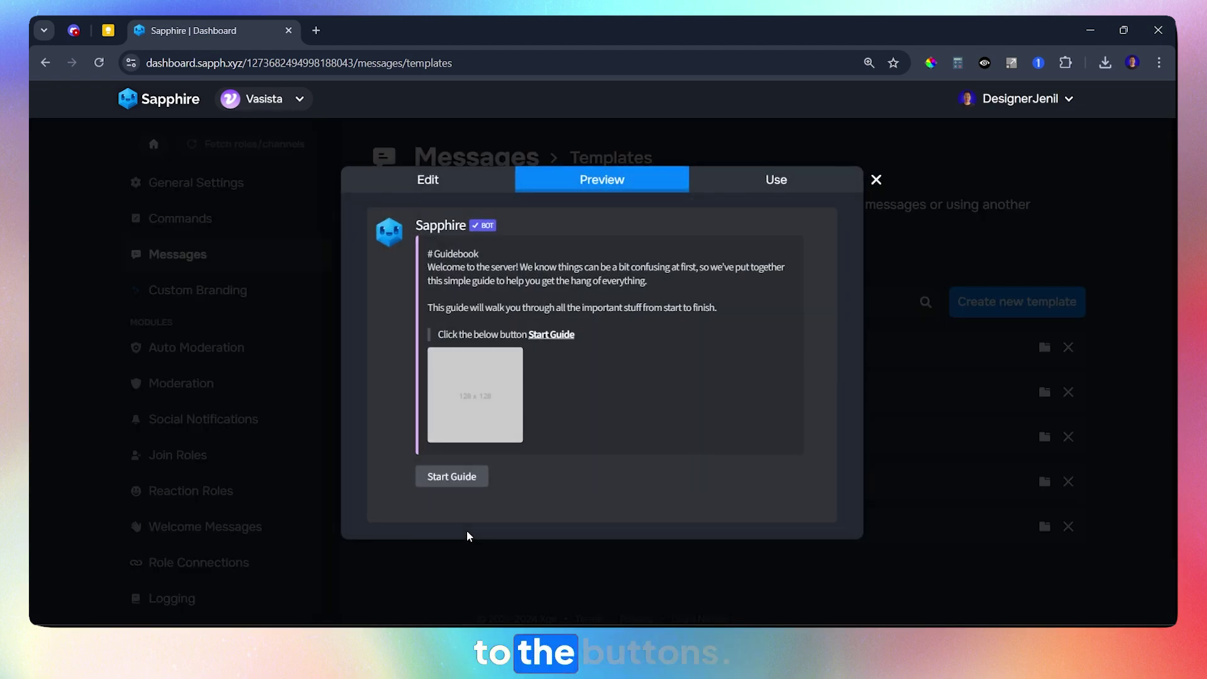
{"action": "left_click", "coordinate": [433, 187]}
{"action": "scroll", "coordinate": [434, 377], "scroll_direction": "down", "scroll_amount": 5}
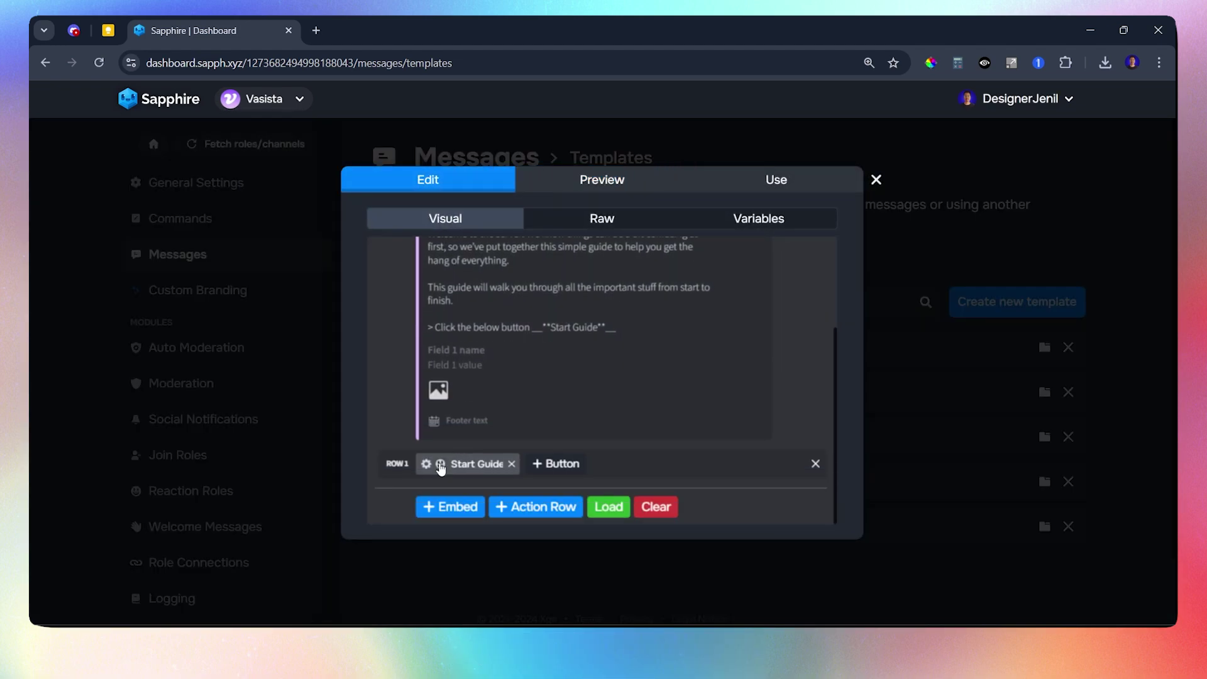
{"action": "left_click", "coordinate": [440, 464]}
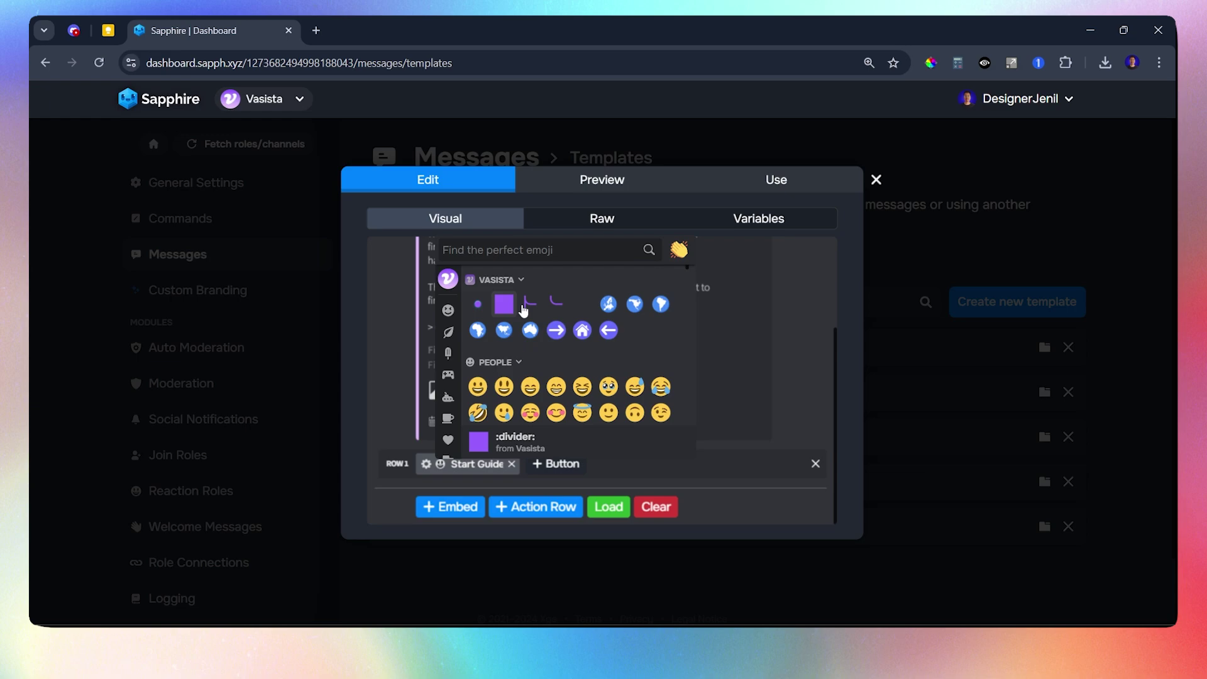
{"action": "left_click", "coordinate": [582, 331]}
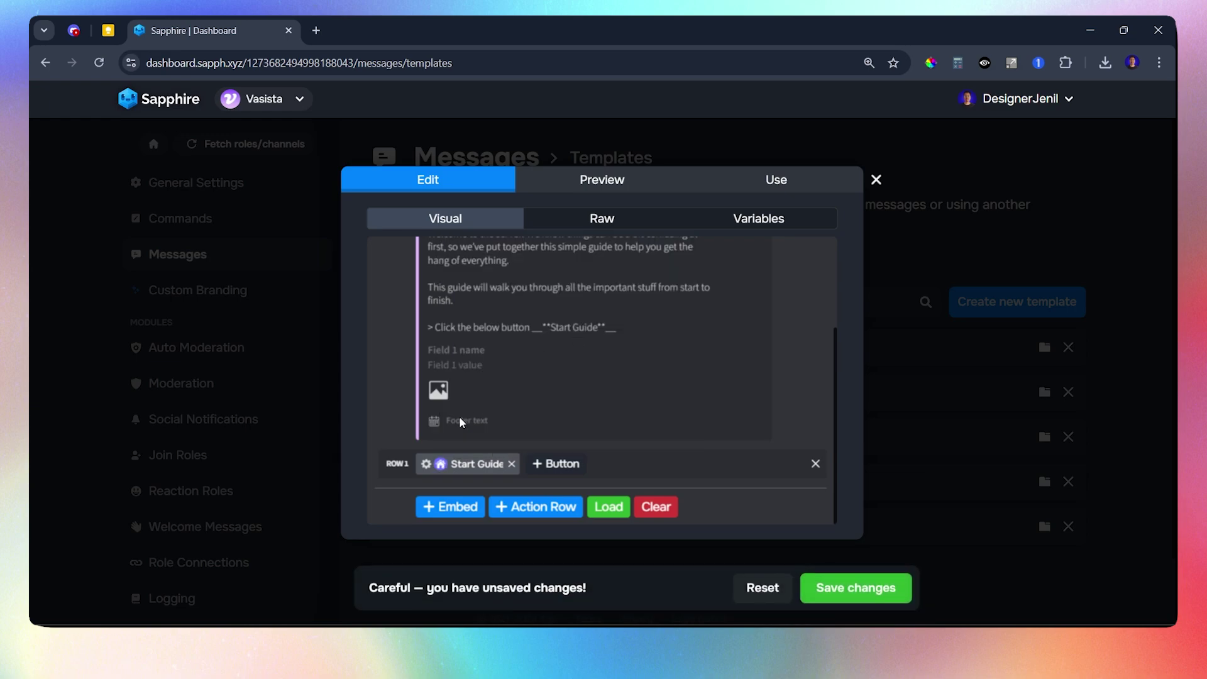
{"action": "left_click", "coordinate": [318, 403]}
In the page 1 template, add the Vasista left arrow emoji to the Back button and the right arrow emoji to Next.
{"action": "left_click", "coordinate": [402, 481]}
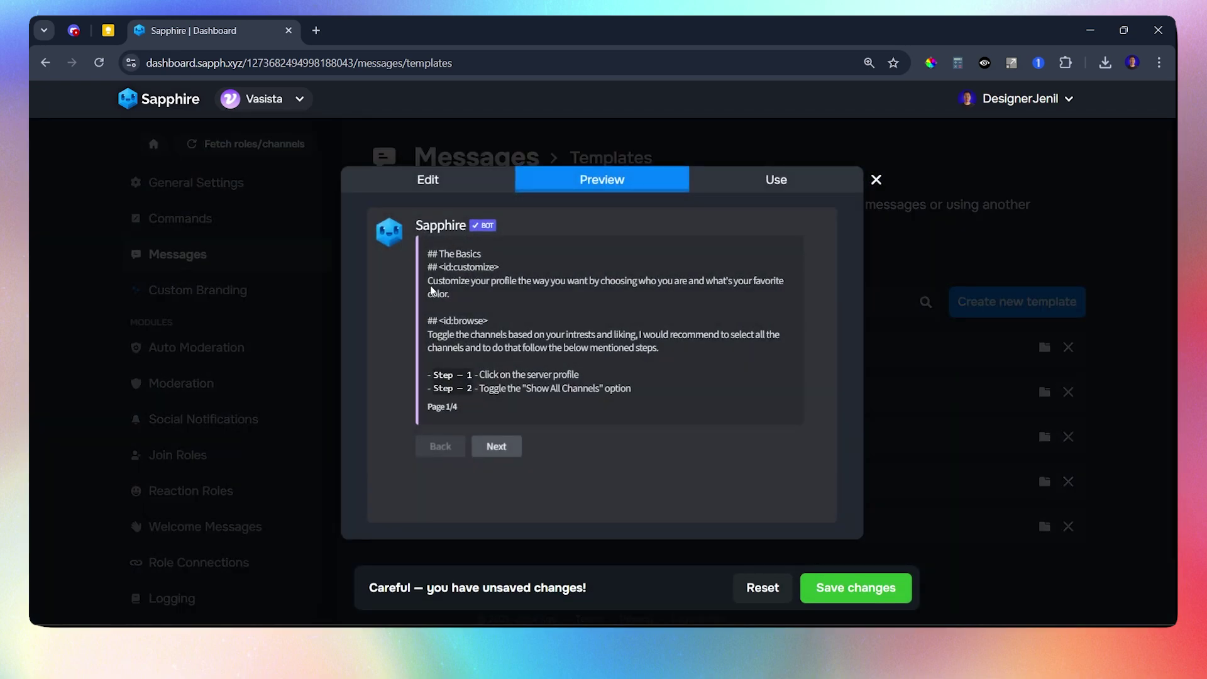
{"action": "left_click", "coordinate": [431, 189]}
{"action": "scroll", "coordinate": [435, 440], "scroll_direction": "down", "scroll_amount": 5}
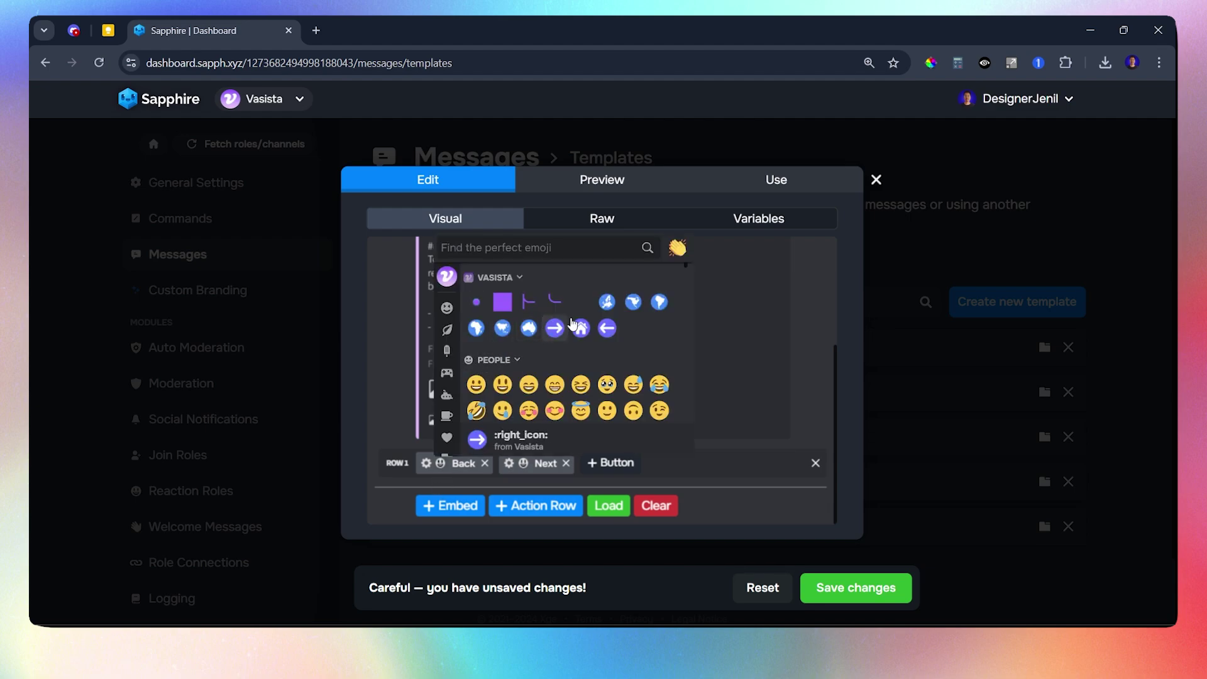
{"action": "left_click", "coordinate": [607, 327]}
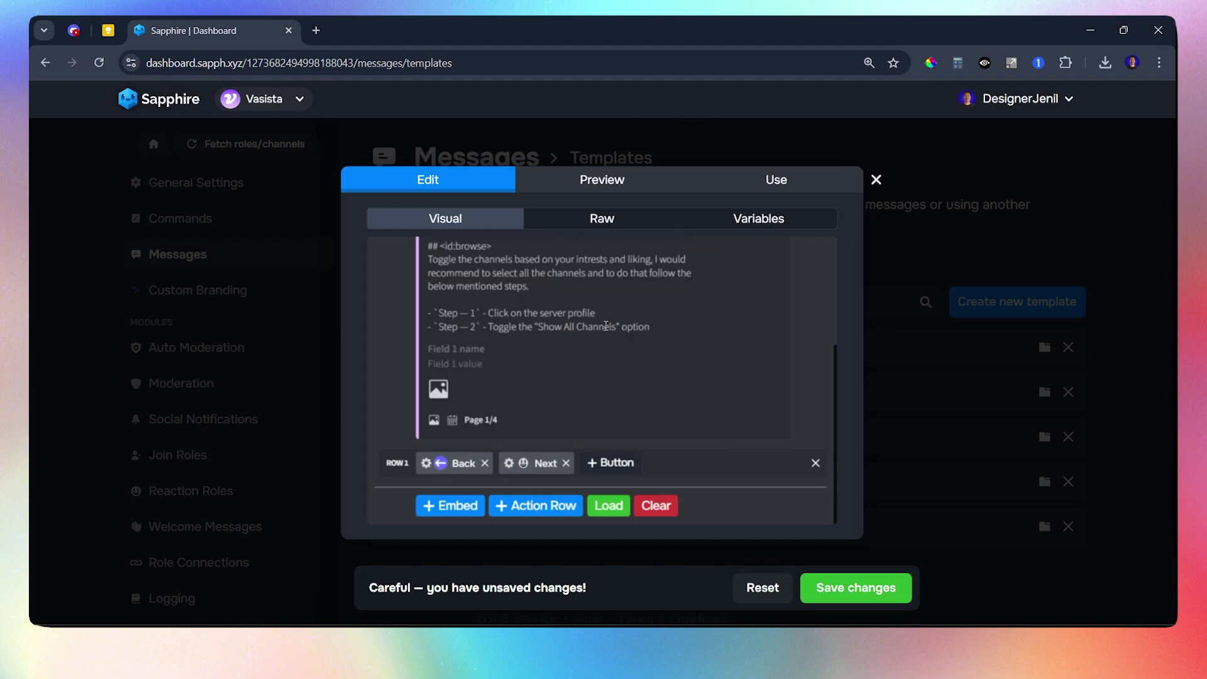
{"action": "left_click", "coordinate": [522, 464]}
{"action": "left_click", "coordinate": [646, 335]}
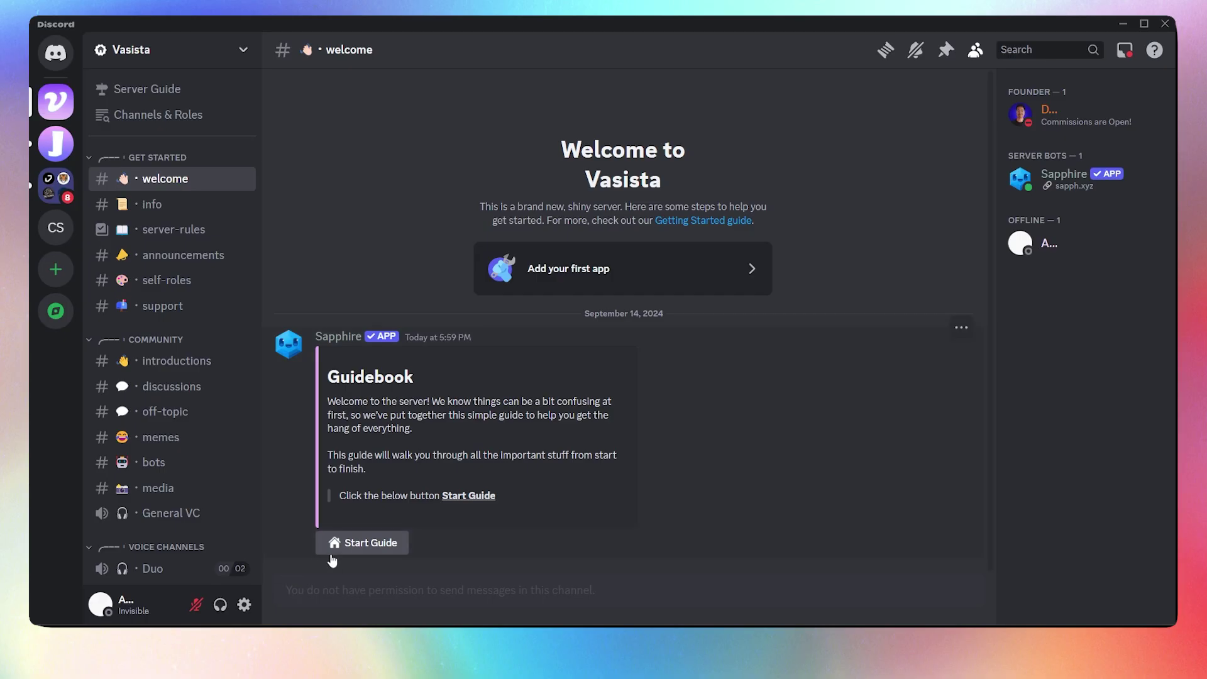
Switch to Discord, start the guide from the Guidebook message, advance through to page 4 and close the guide message.
{"action": "left_click", "coordinate": [348, 545]}
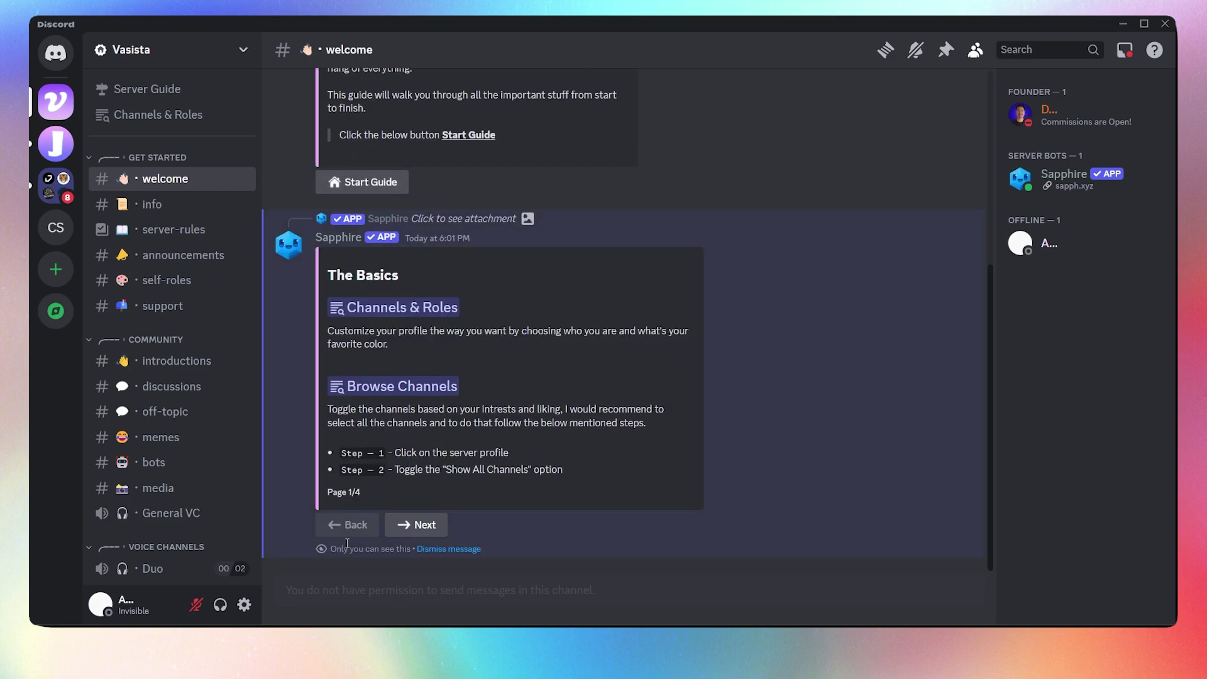
{"action": "left_click", "coordinate": [419, 532]}
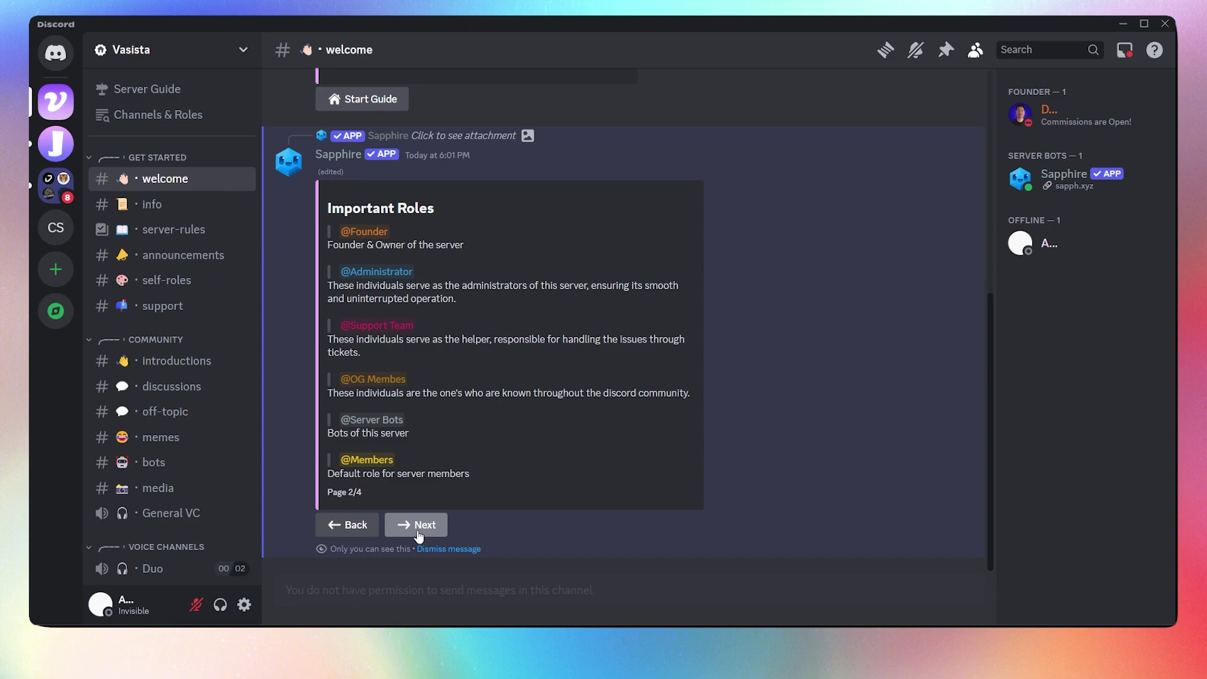
{"action": "left_click", "coordinate": [418, 532]}
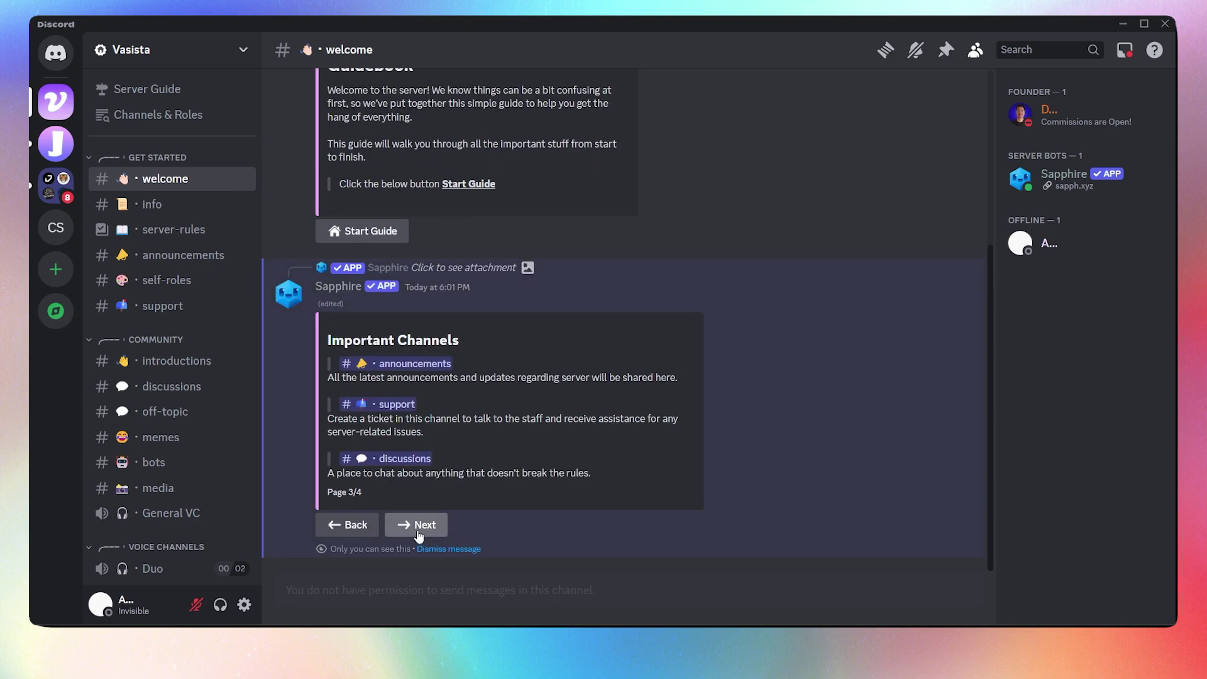
{"action": "left_click", "coordinate": [418, 535]}
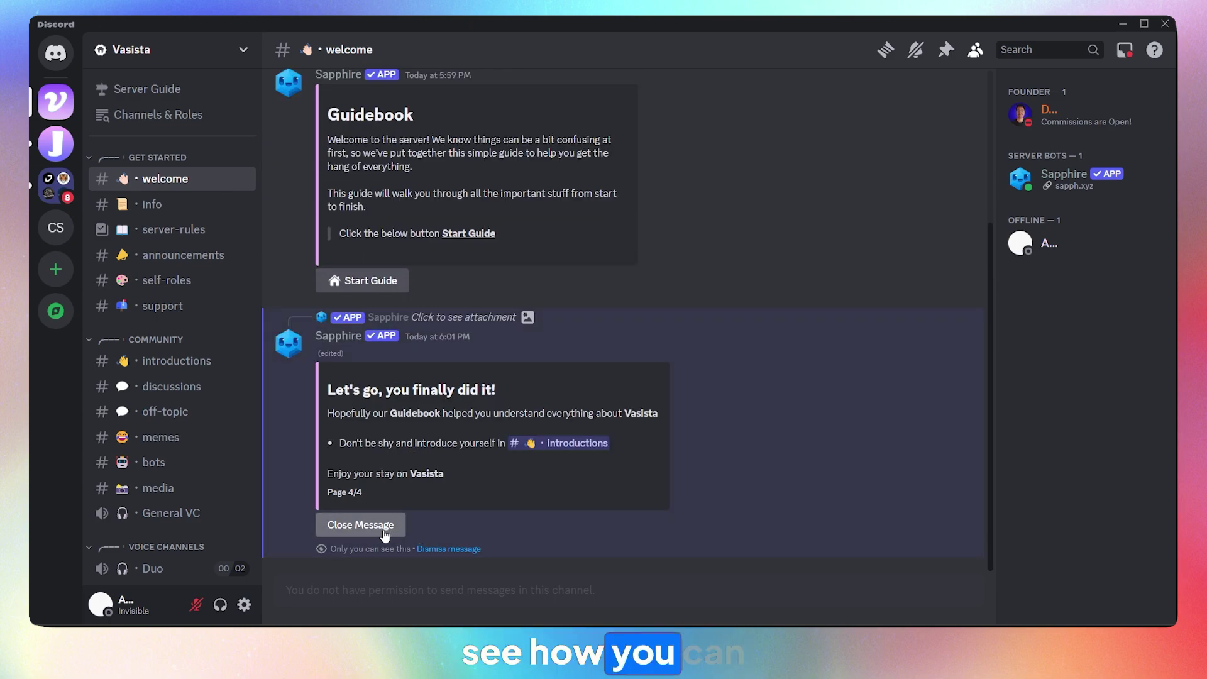
{"action": "left_click", "coordinate": [384, 534]}
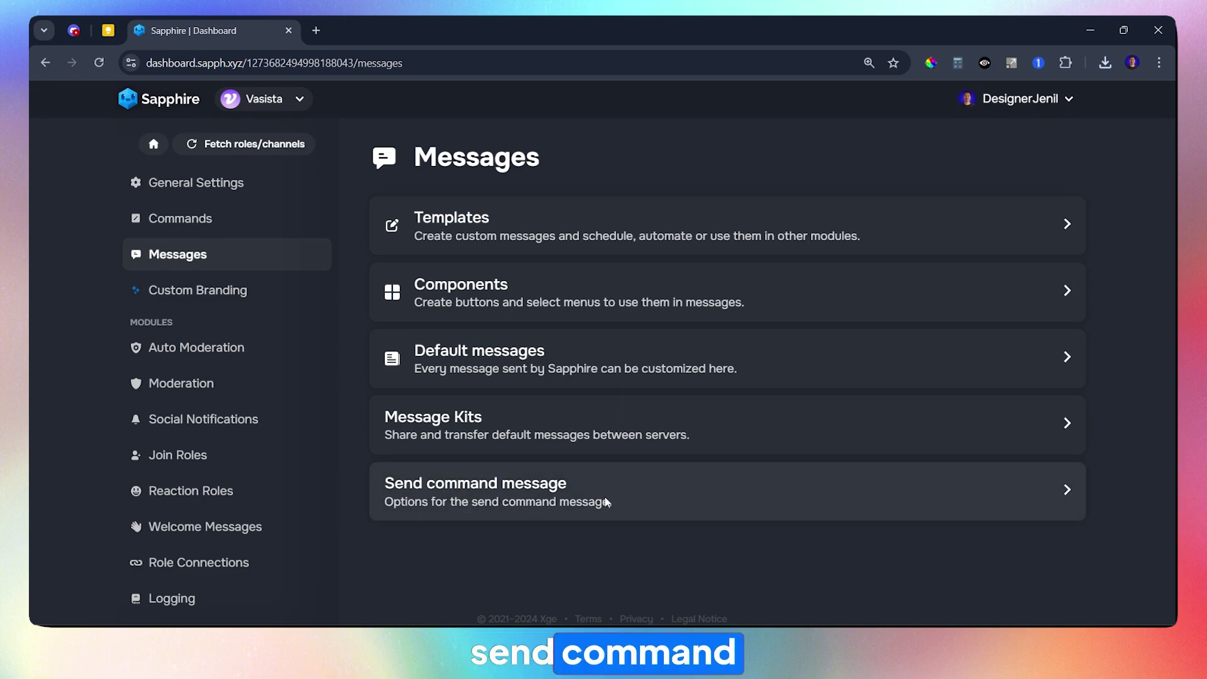
In the Sapphire dashboard, enable the webhook for the send message command and enter the owner's community name as its display name.
{"action": "left_click", "coordinate": [527, 490]}
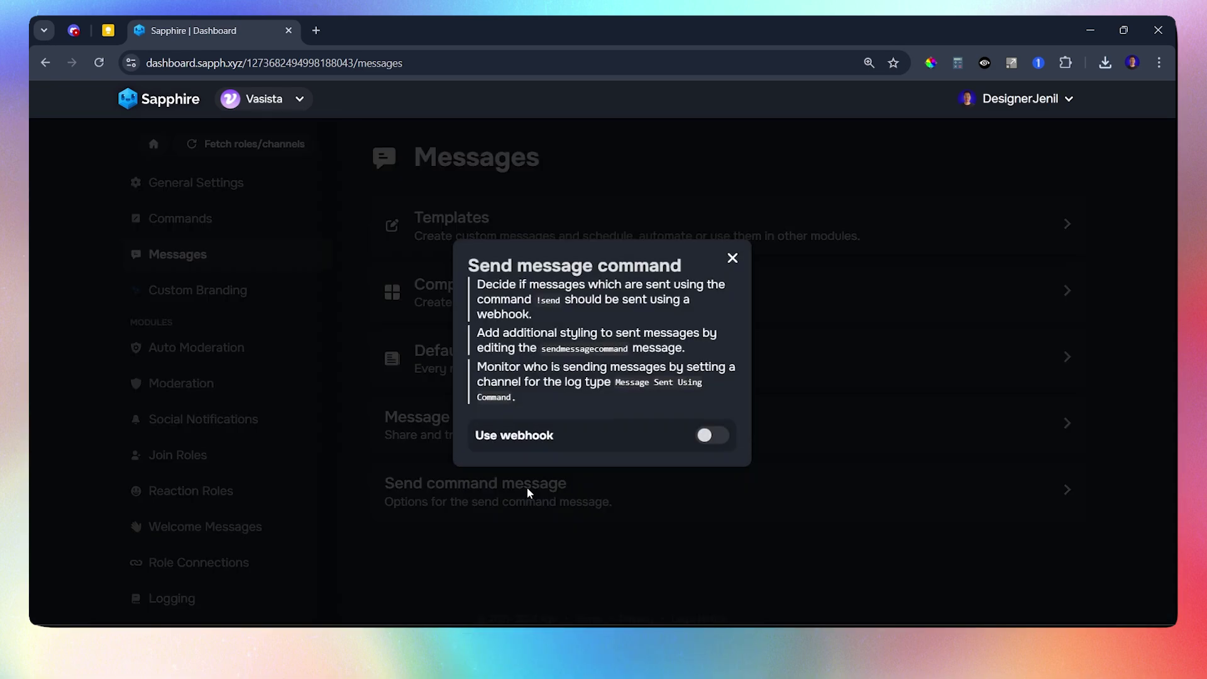
{"action": "left_click", "coordinate": [716, 437]}
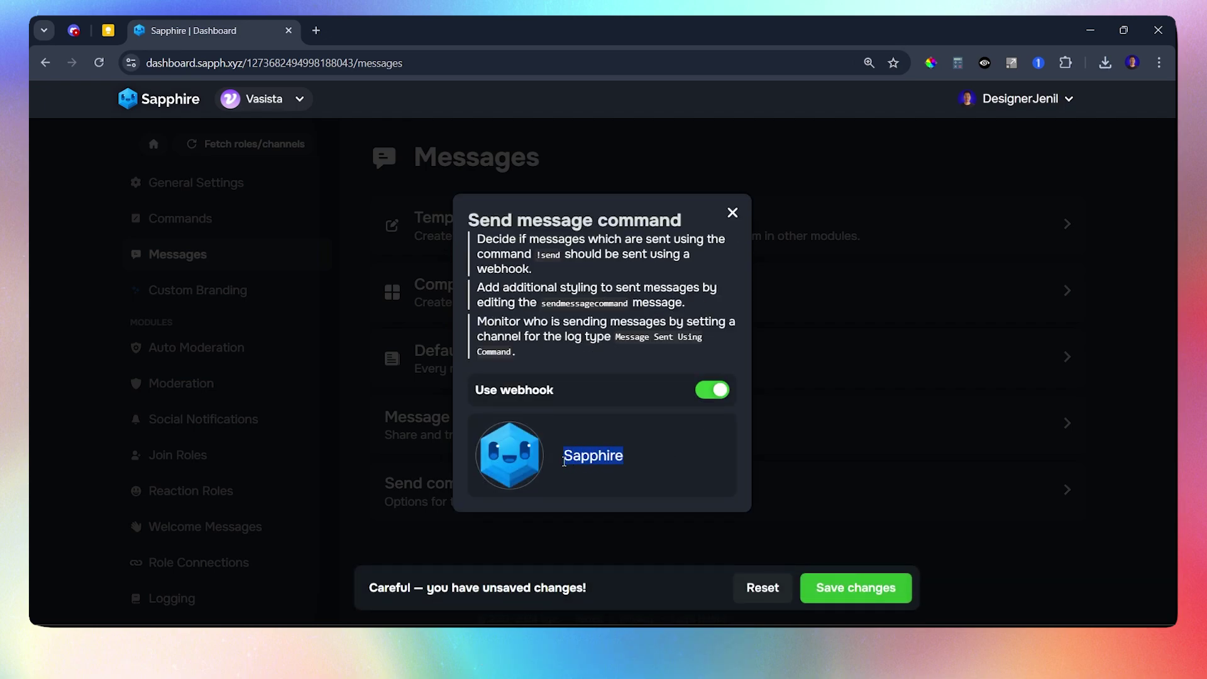
{"action": "type", "text": "Jenil's Hideout"}
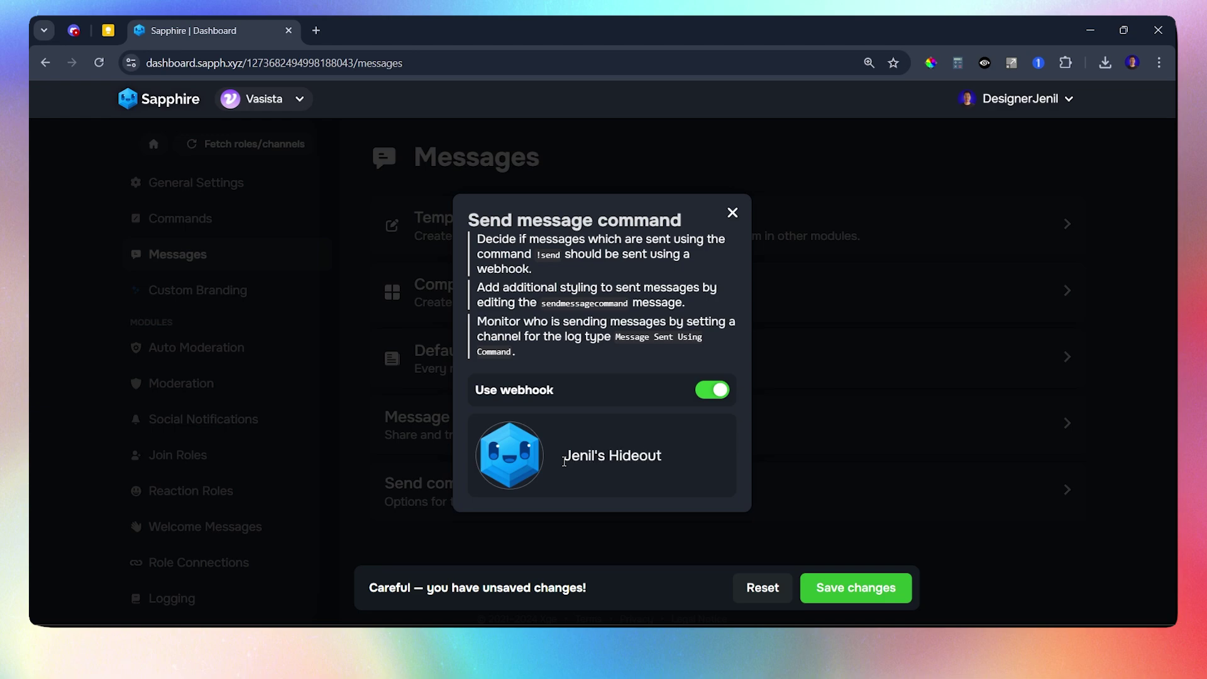
Use the link of the Logo.png image posted in Discord's gfx channel as the webhook's avatar URL and save the changes.
{"action": "left_click", "coordinate": [512, 463]}
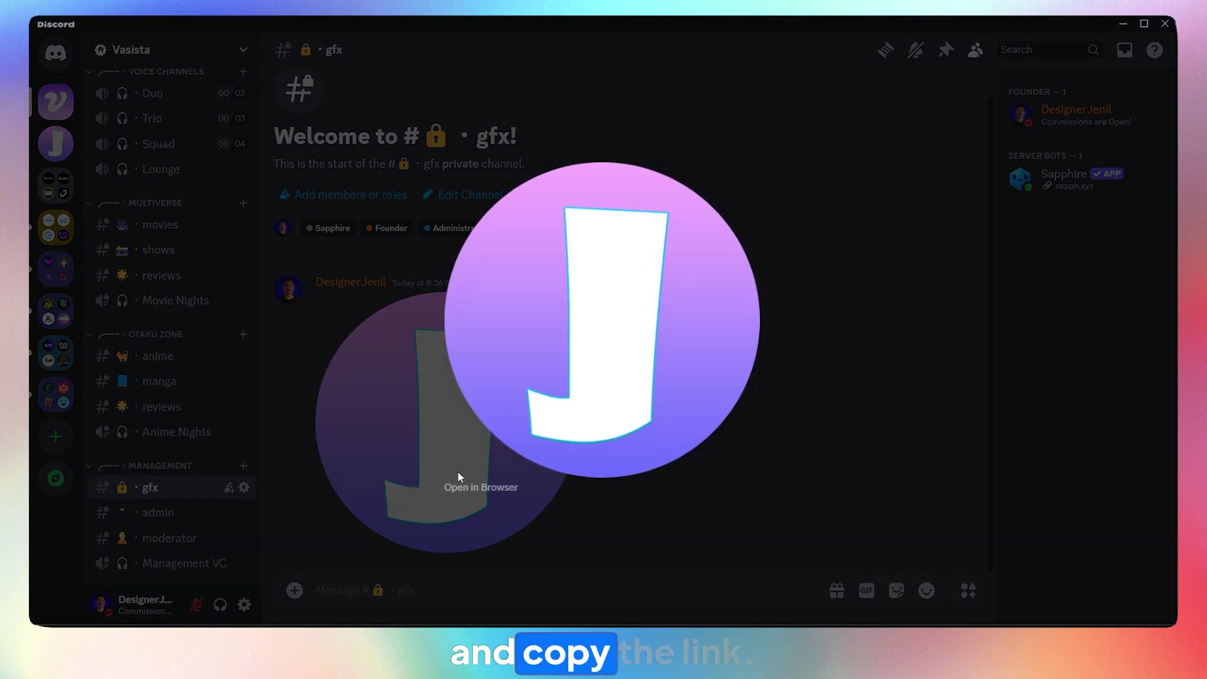
{"action": "left_click", "coordinate": [478, 491]}
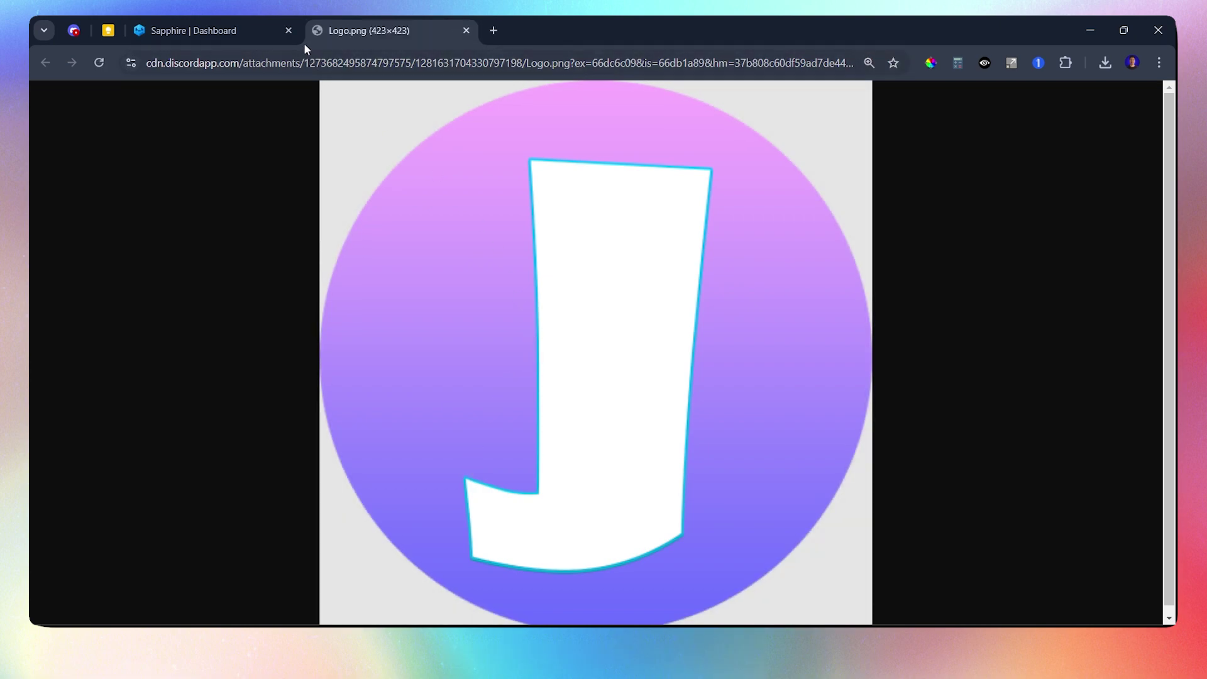
{"action": "left_click", "coordinate": [312, 62]}
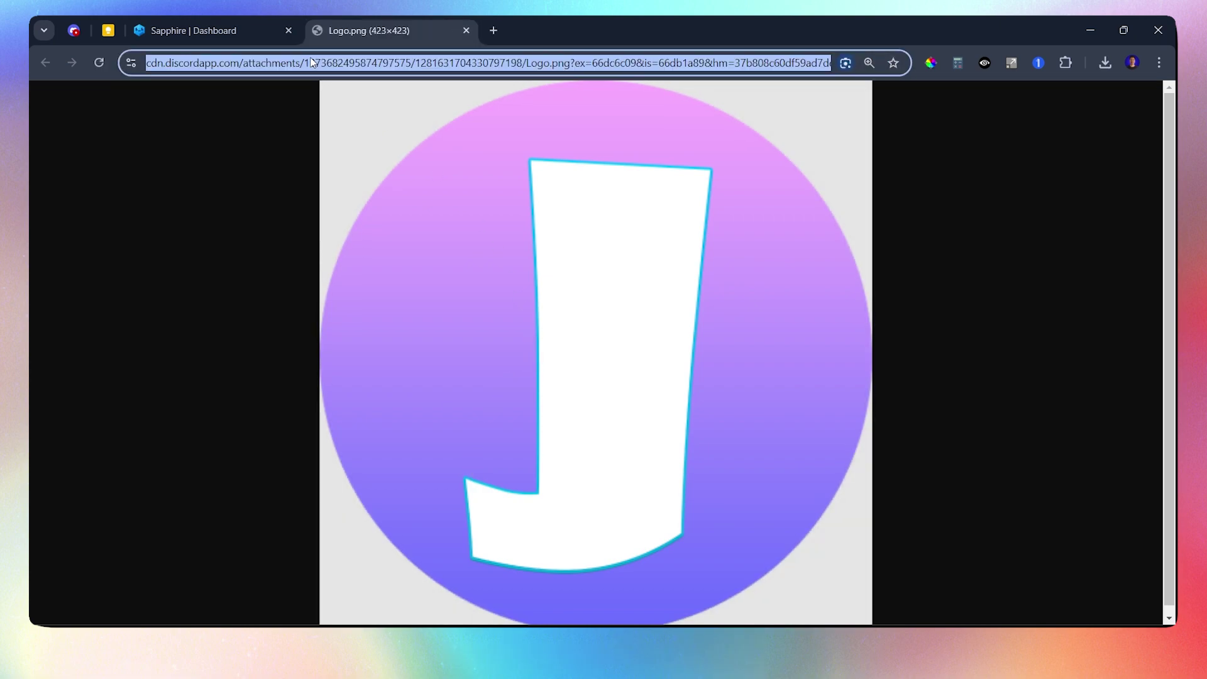
{"action": "left_click", "coordinate": [466, 30]}
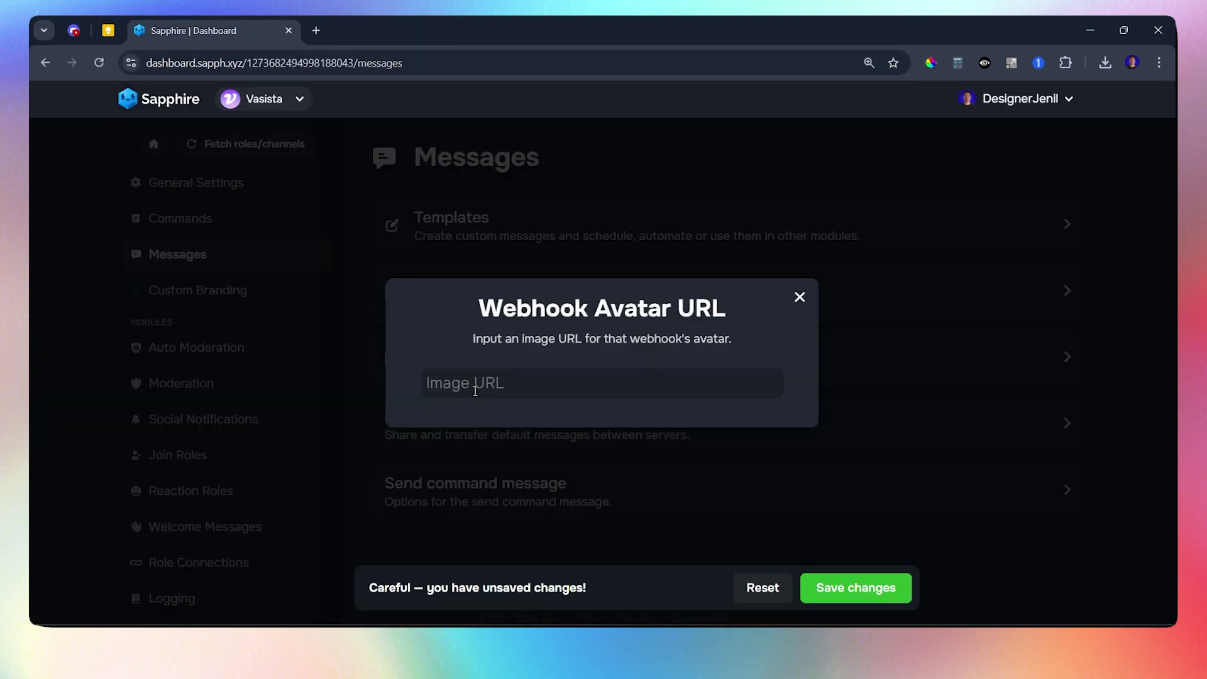
{"action": "key", "text": "ctrl+v"}
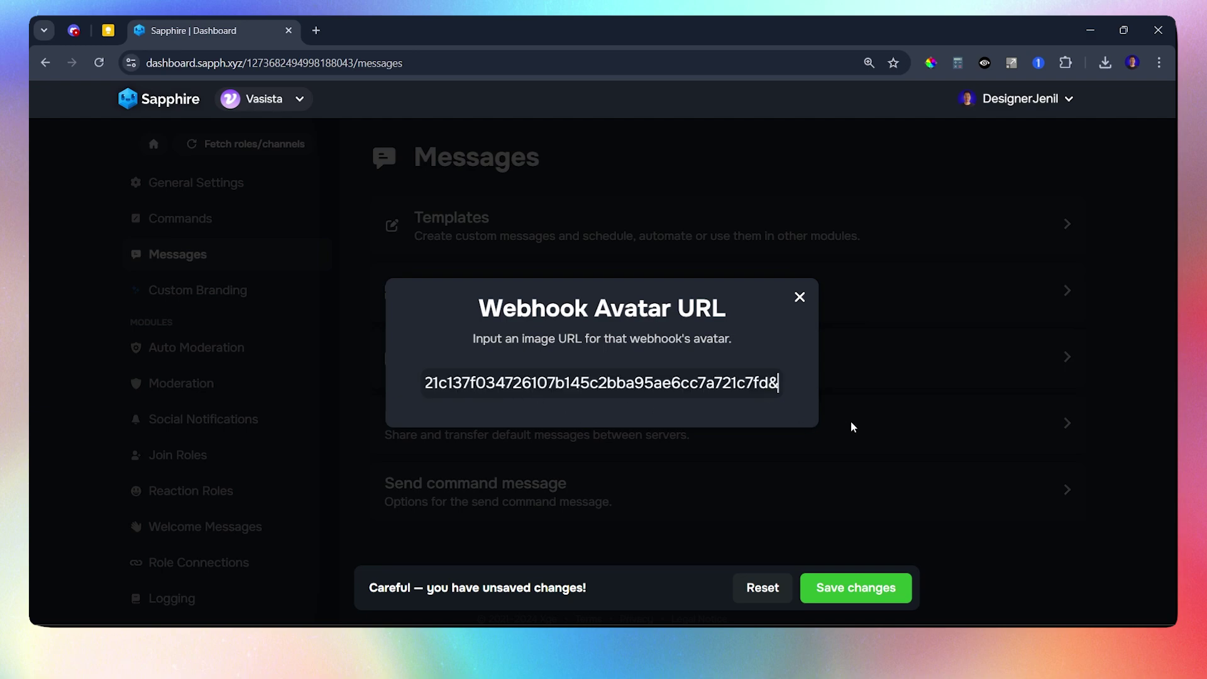
{"action": "left_click", "coordinate": [873, 592]}
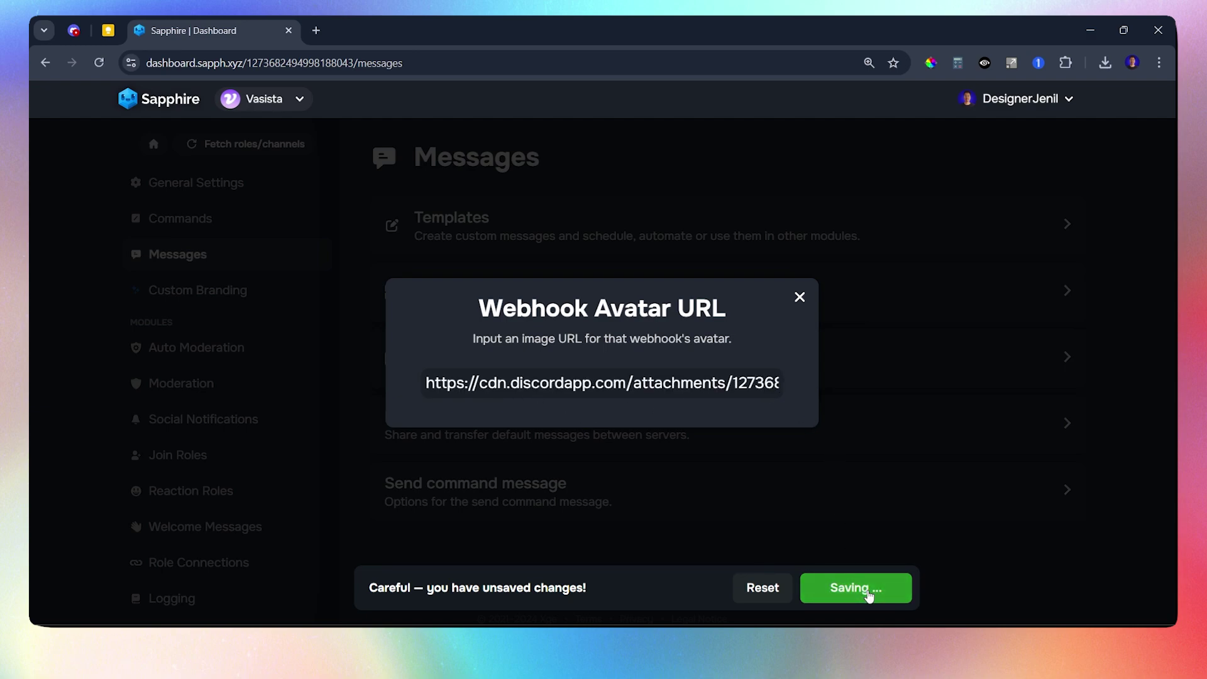
{"action": "left_click", "coordinate": [883, 512]}
{"action": "left_click", "coordinate": [841, 503]}
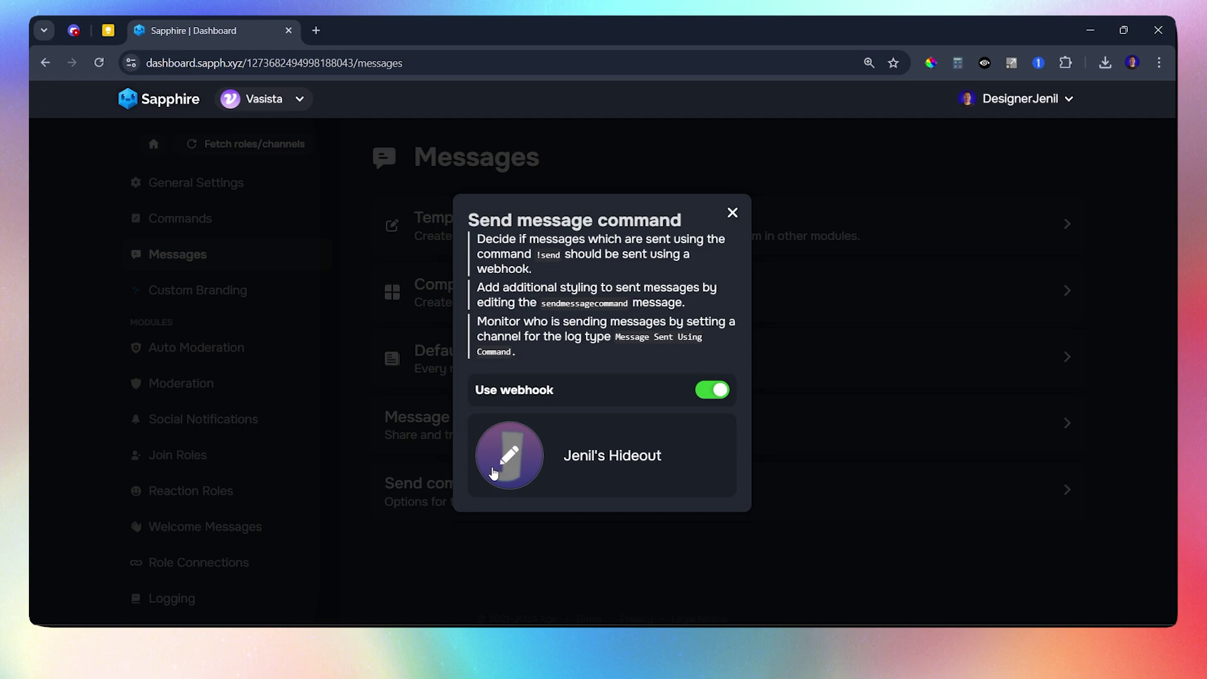
{"action": "left_click", "coordinate": [408, 503]}
Open the default messages list and filter it by "send".
{"action": "left_click", "coordinate": [483, 363]}
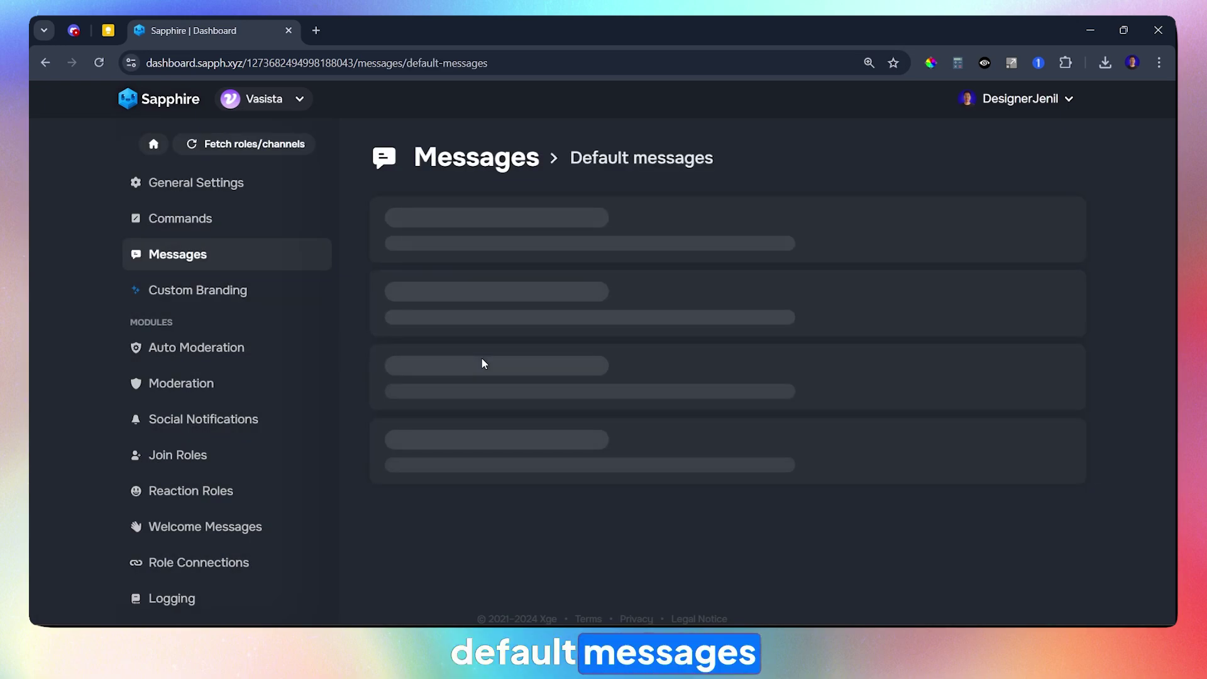
{"action": "left_click", "coordinate": [459, 252]}
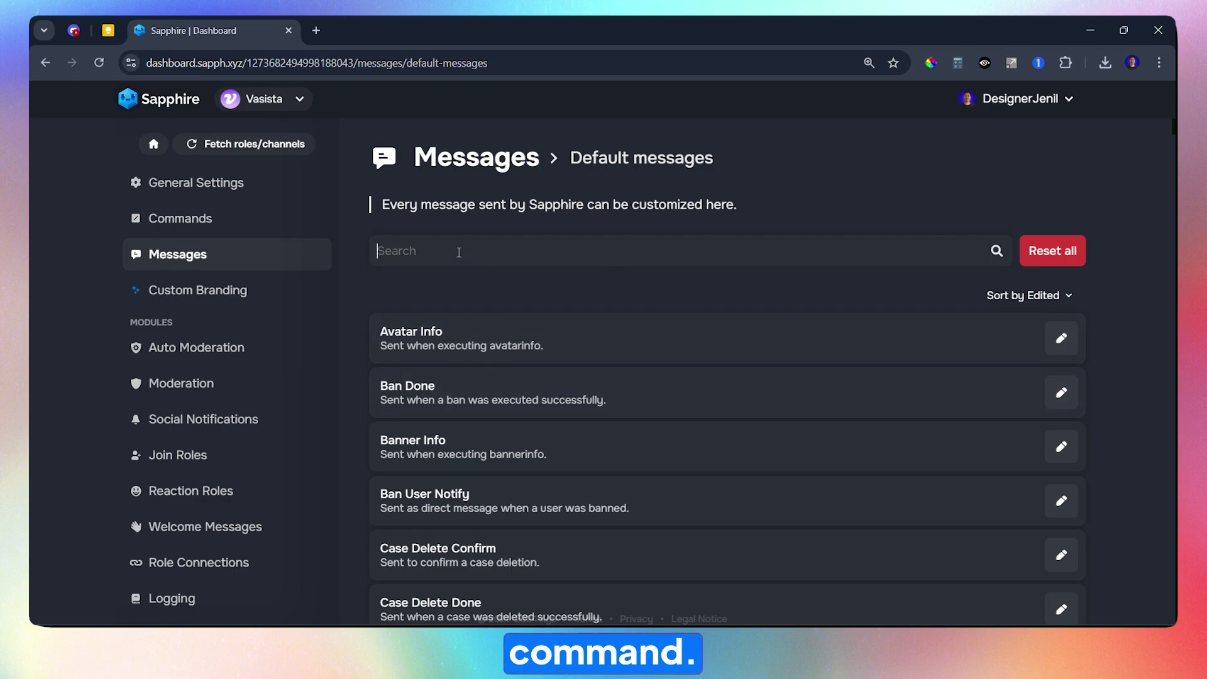
{"action": "type", "text": "sedn"}
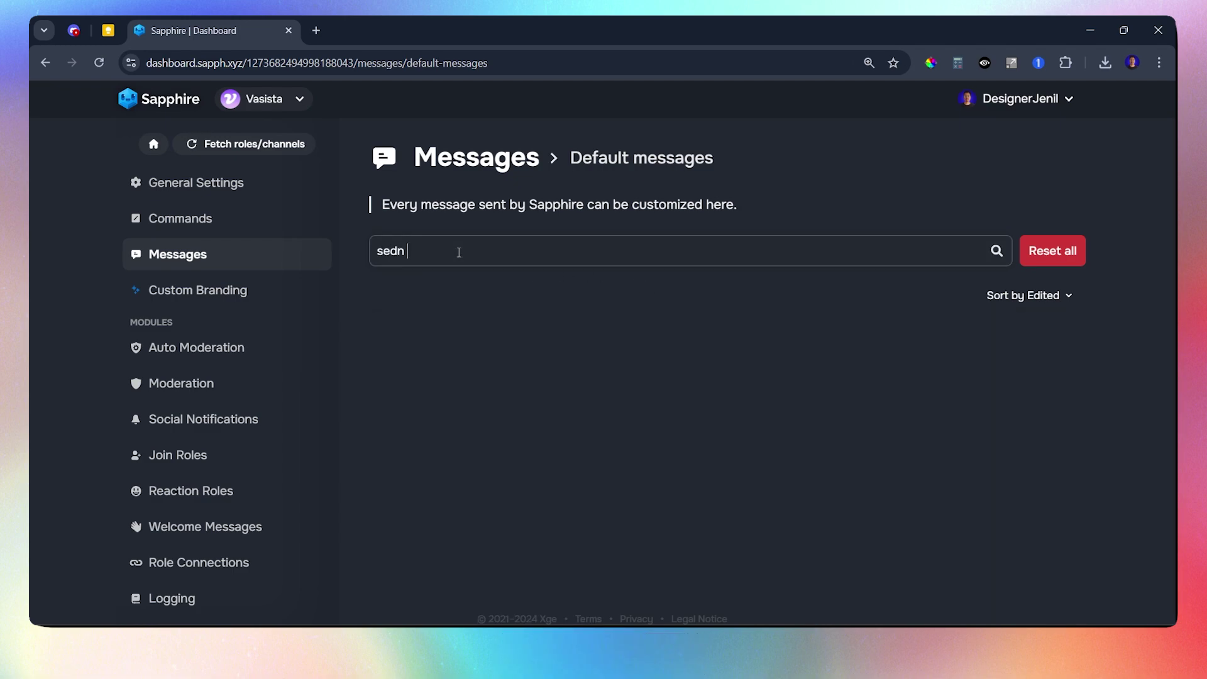
{"action": "key", "text": "BackSpace"}
{"action": "key", "text": "BackSpace"}
{"action": "type", "text": "nd"}
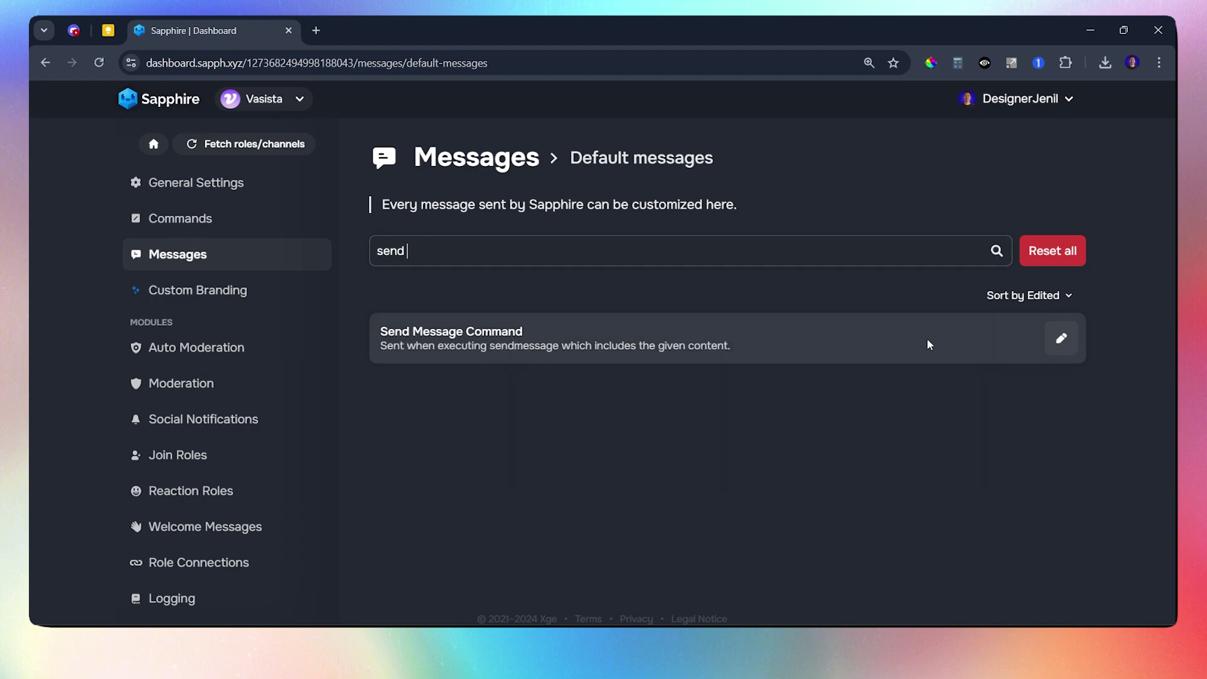
Load the main message template into the Send Message Command default message and save the changes.
{"action": "left_click", "coordinate": [1064, 341]}
{"action": "left_click", "coordinate": [499, 183]}
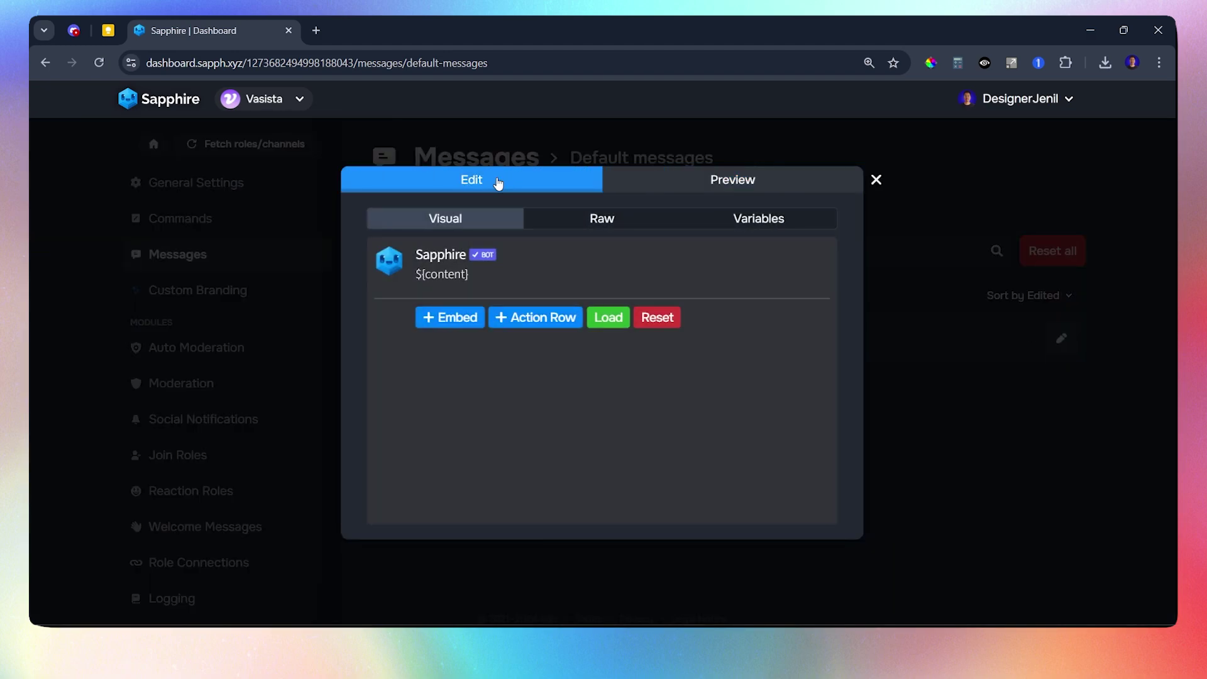
{"action": "left_click", "coordinate": [608, 318]}
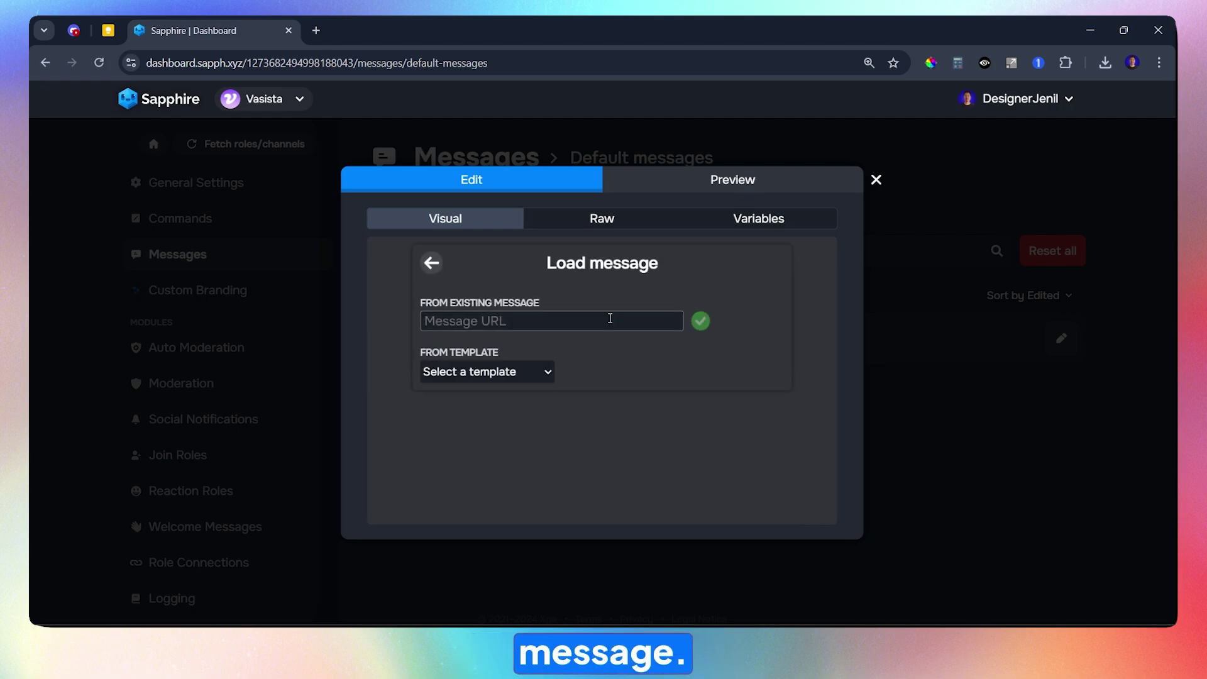
{"action": "left_click", "coordinate": [511, 373]}
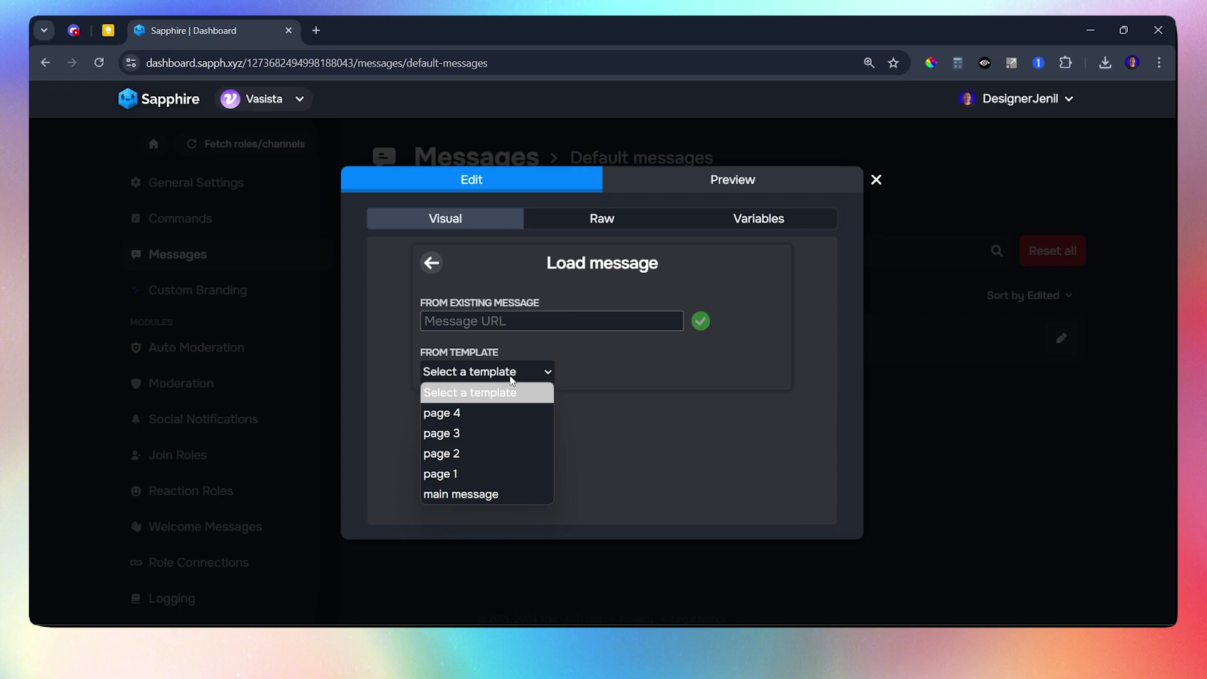
{"action": "left_click", "coordinate": [459, 496]}
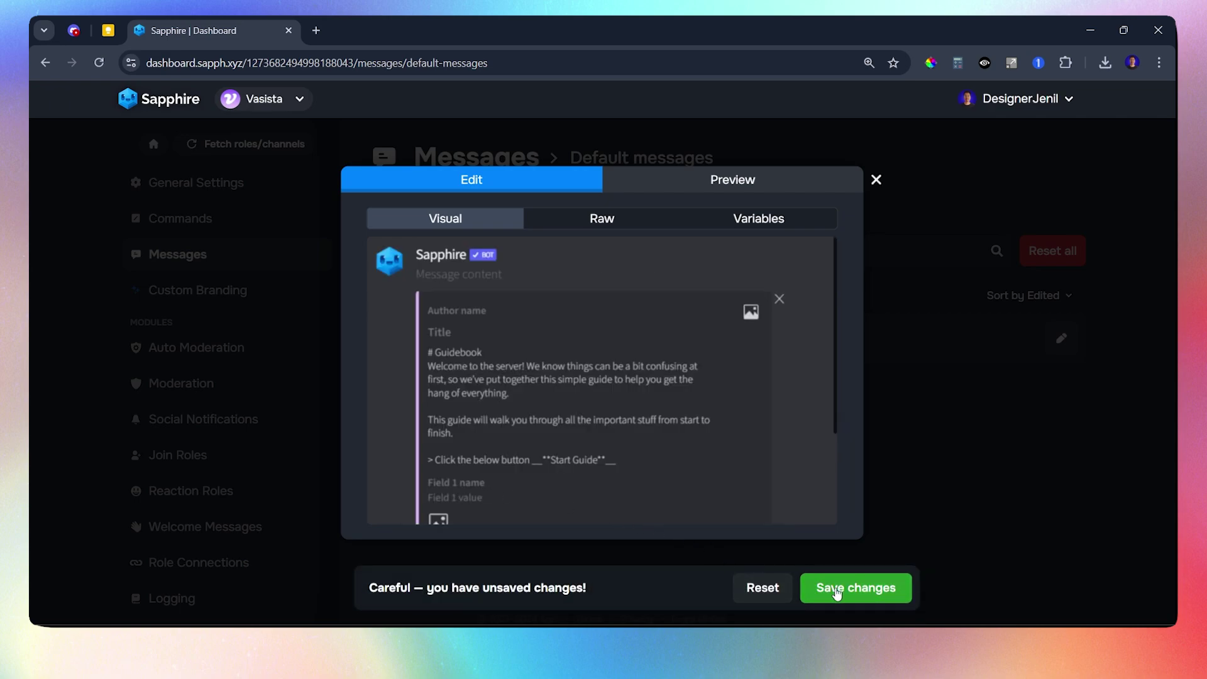
{"action": "left_click", "coordinate": [923, 504]}
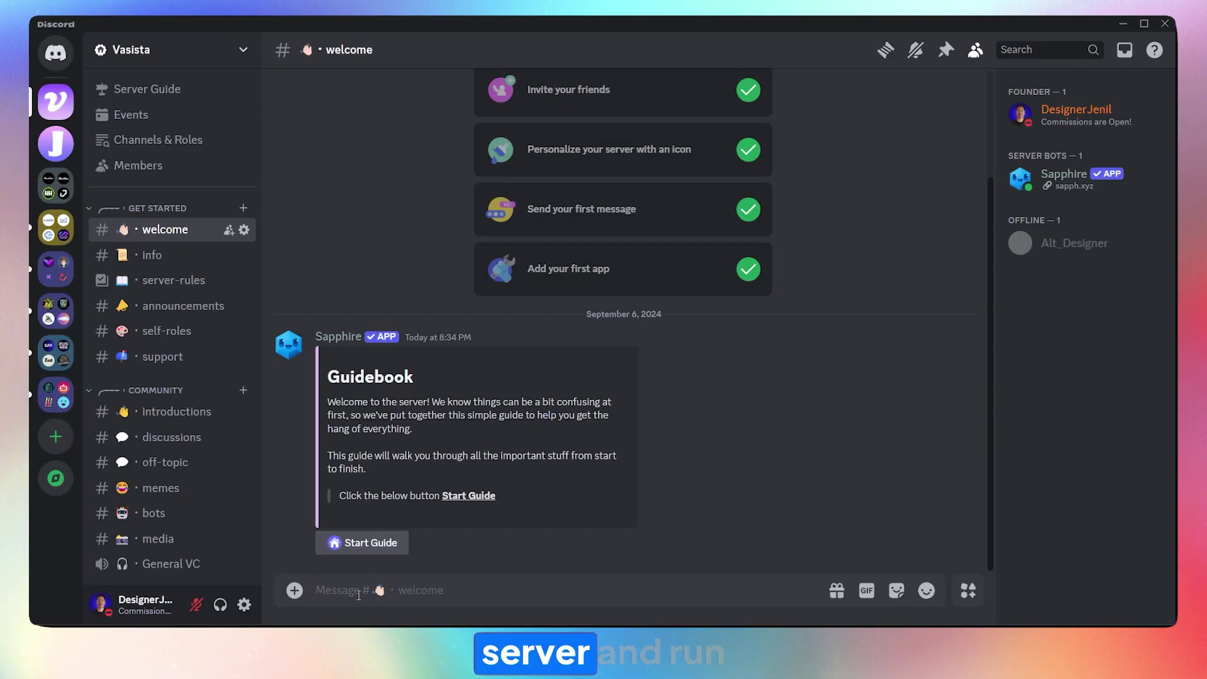
Switch to Discord and post the command "s! send 1" in the Vasista server's welcome channel.
{"action": "type", "text": "s! send "}
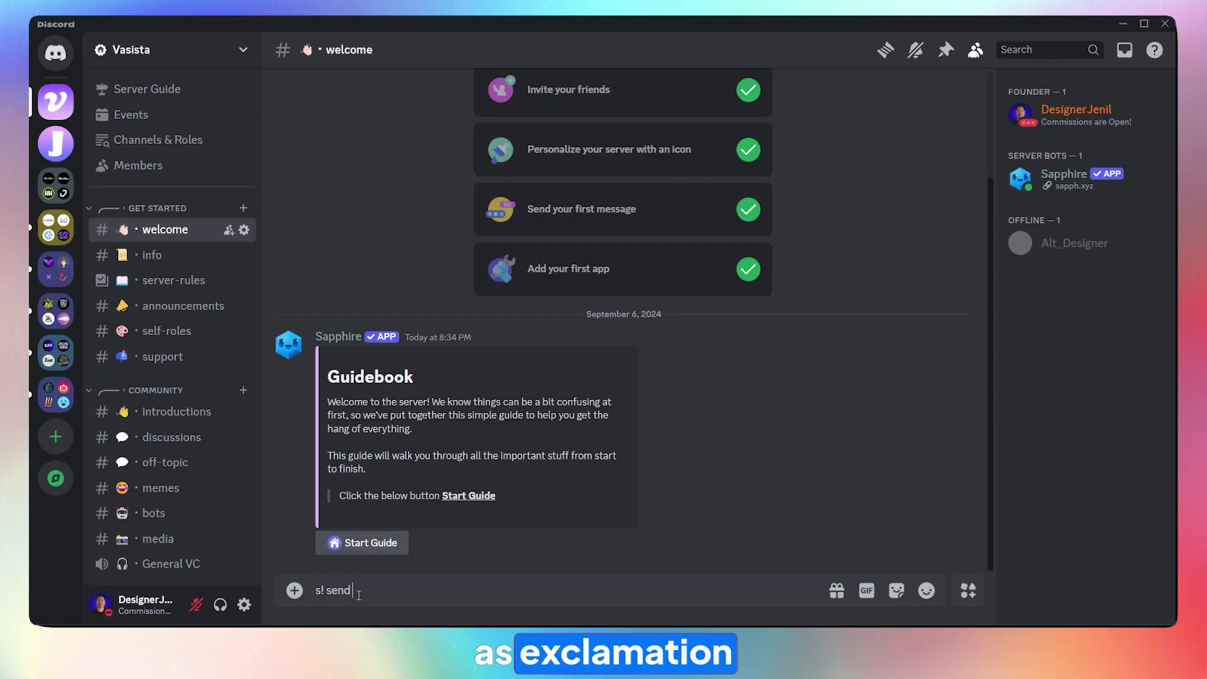
{"action": "type", "text": "1"}
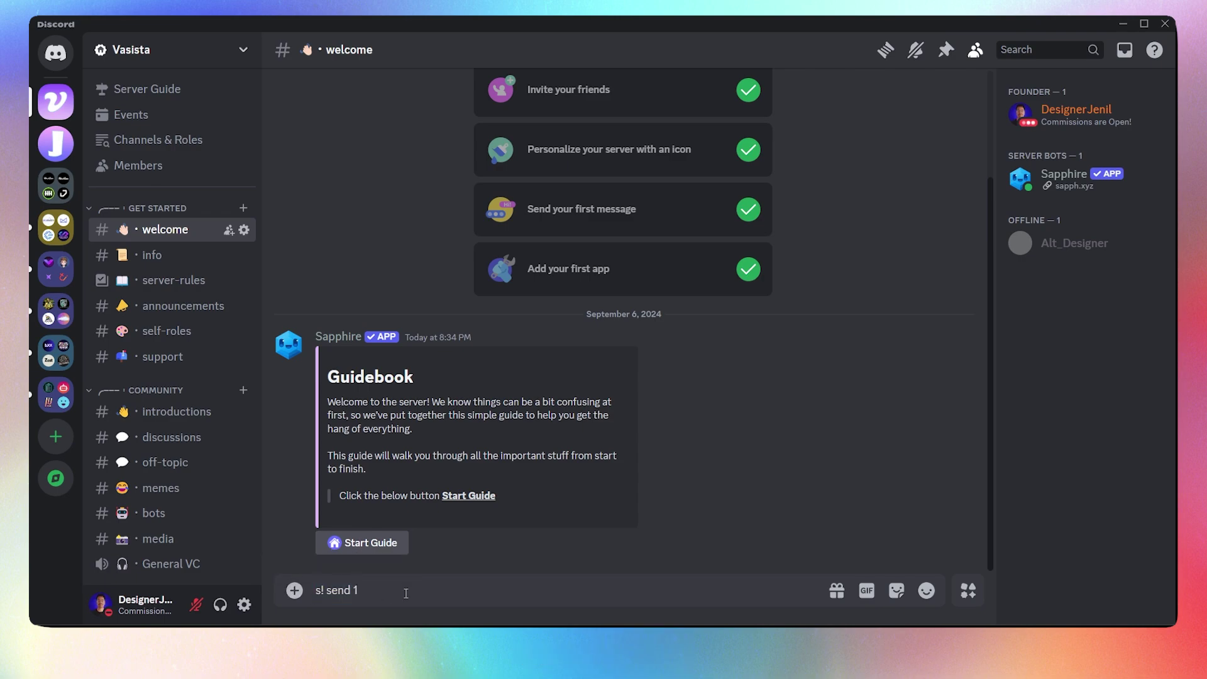
{"action": "key", "text": "Return"}
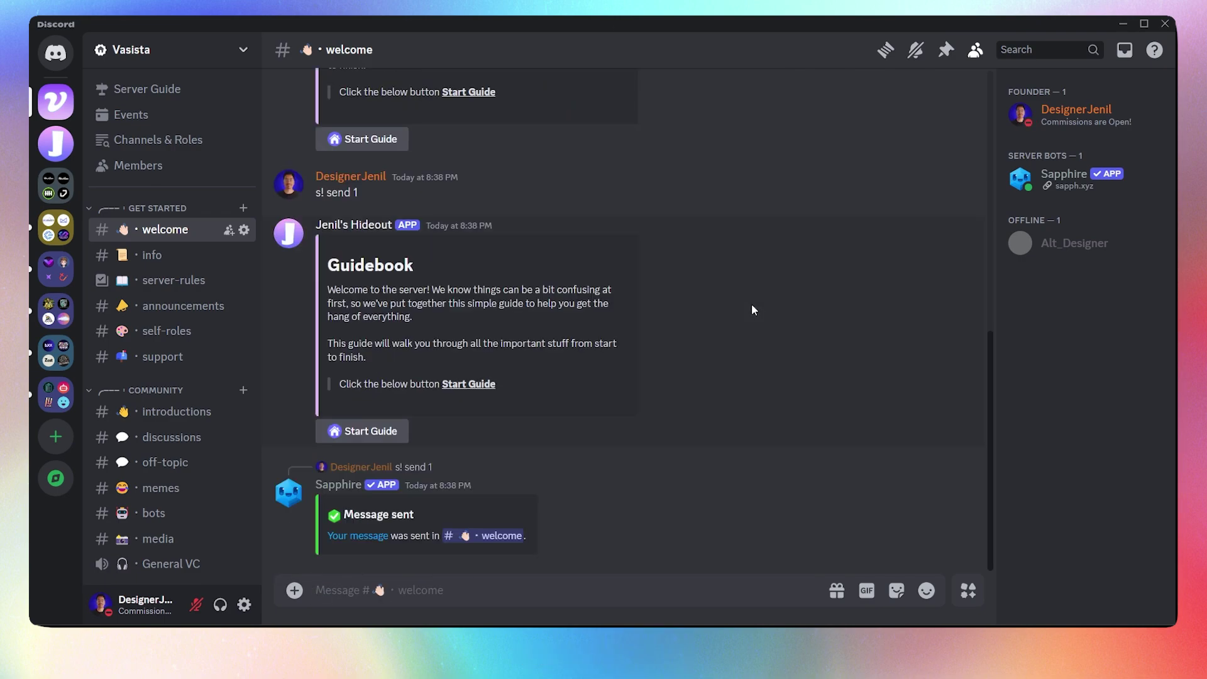
Delete Sapphire's "Message sent" confirmation and the "s! send 1" command message from the welcome channel.
{"action": "right_click", "coordinate": [651, 542]}
{"action": "left_click", "coordinate": [717, 562]}
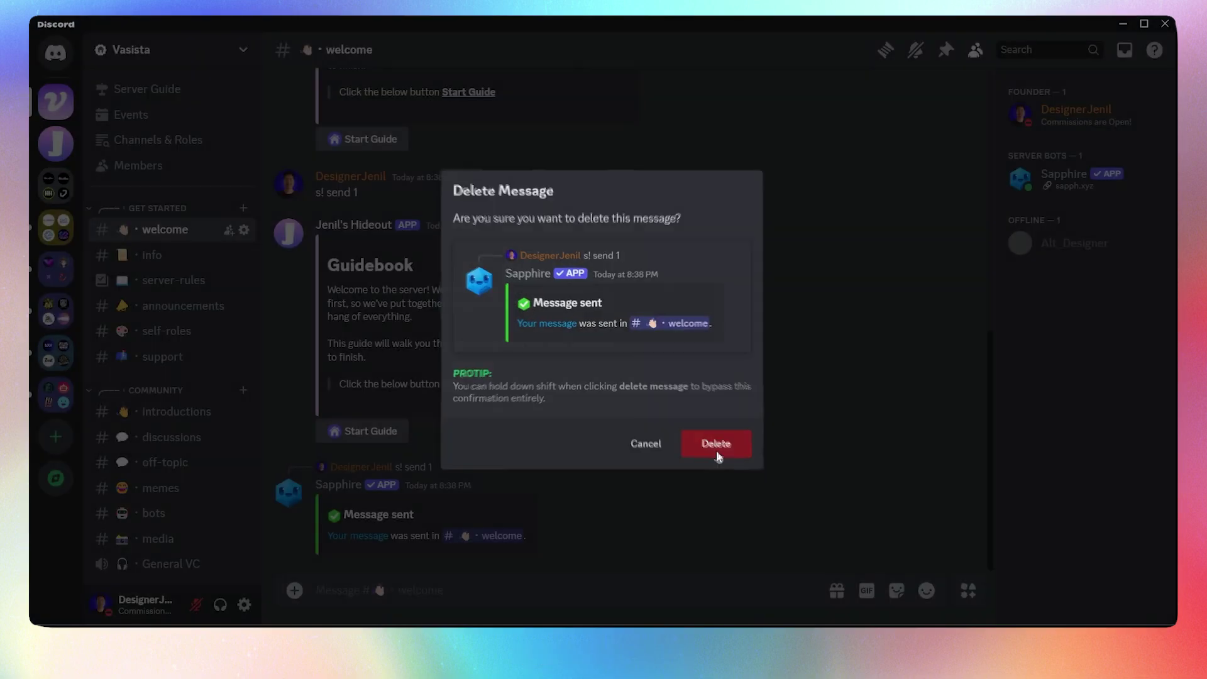
{"action": "left_click", "coordinate": [715, 443]}
{"action": "right_click", "coordinate": [503, 305]}
{"action": "left_click", "coordinate": [554, 565]}
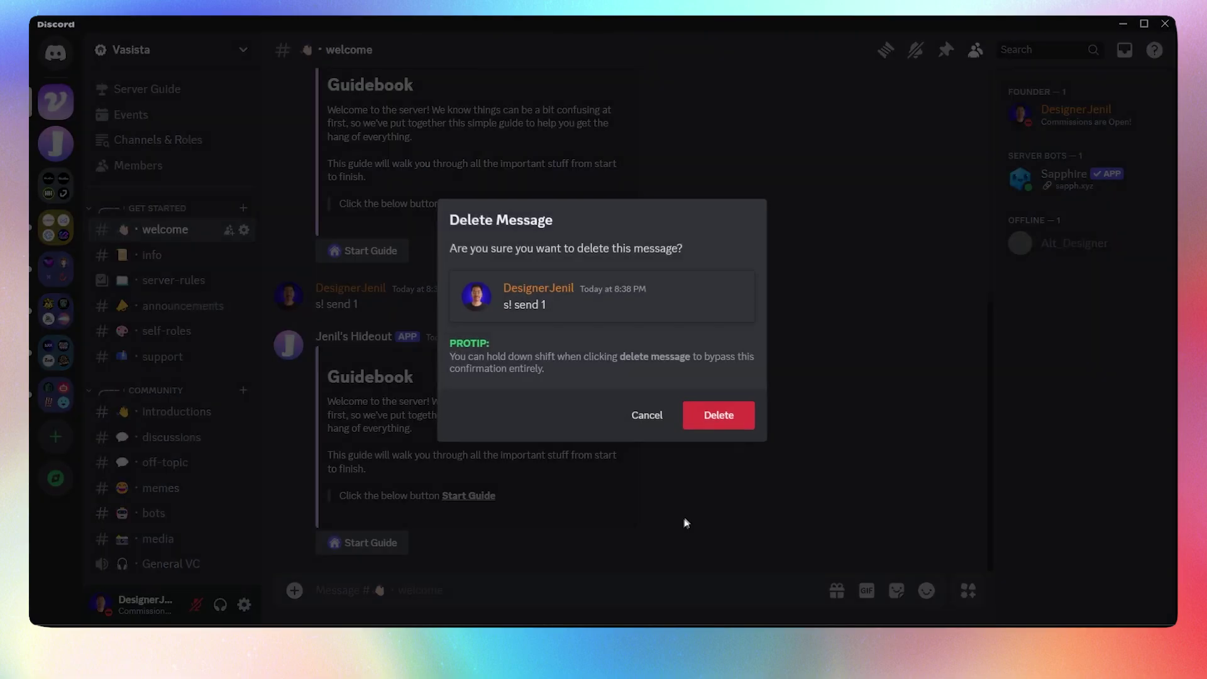
{"action": "left_click", "coordinate": [719, 415]}
Delete the older Guidebook message posted under Sapphire's own name, keeping the webhook-branded one.
{"action": "scroll", "coordinate": [659, 173], "scroll_direction": "up", "scroll_amount": 3}
{"action": "right_click", "coordinate": [696, 356]}
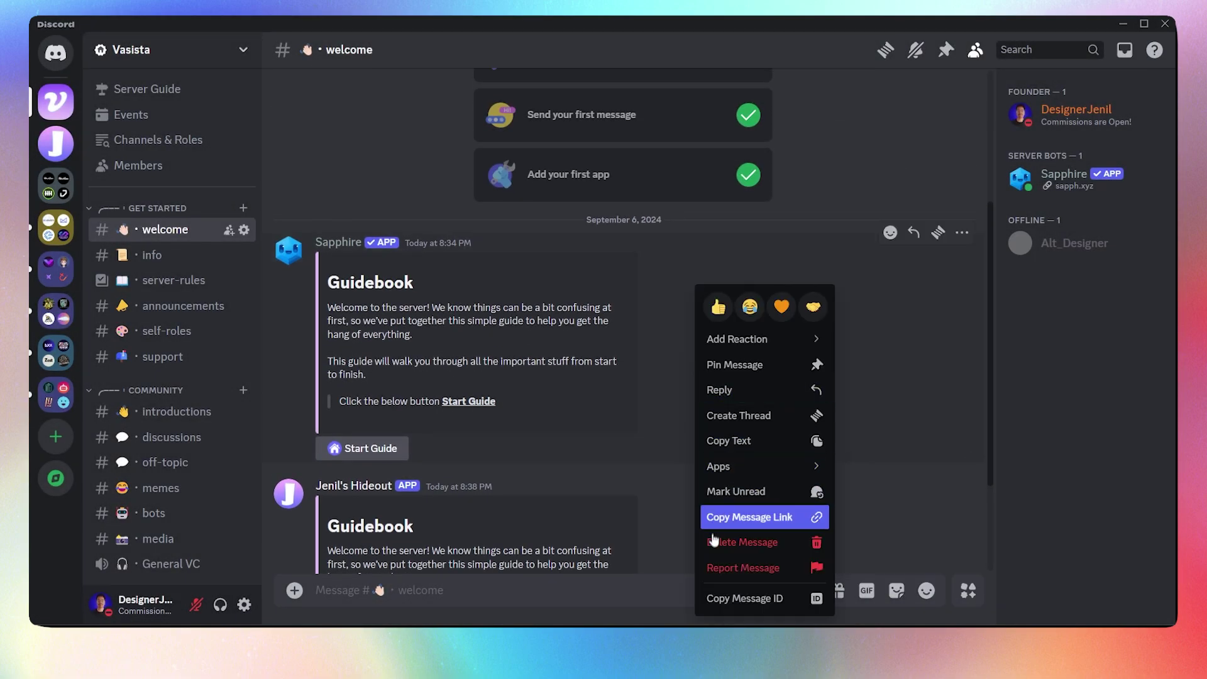
{"action": "left_click", "coordinate": [714, 542]}
{"action": "left_click", "coordinate": [716, 505]}
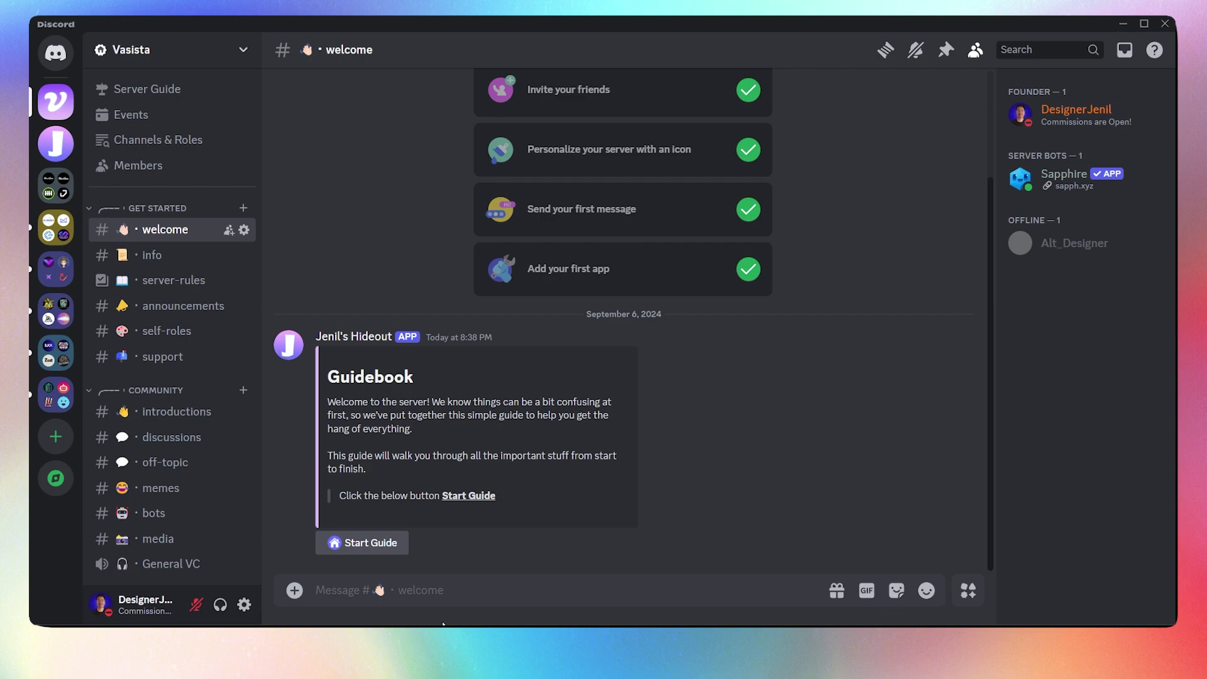
Start the guide from the webhook-branded Guidebook message, page forward through to page 4/4, and close the guide message.
{"action": "left_click", "coordinate": [378, 550]}
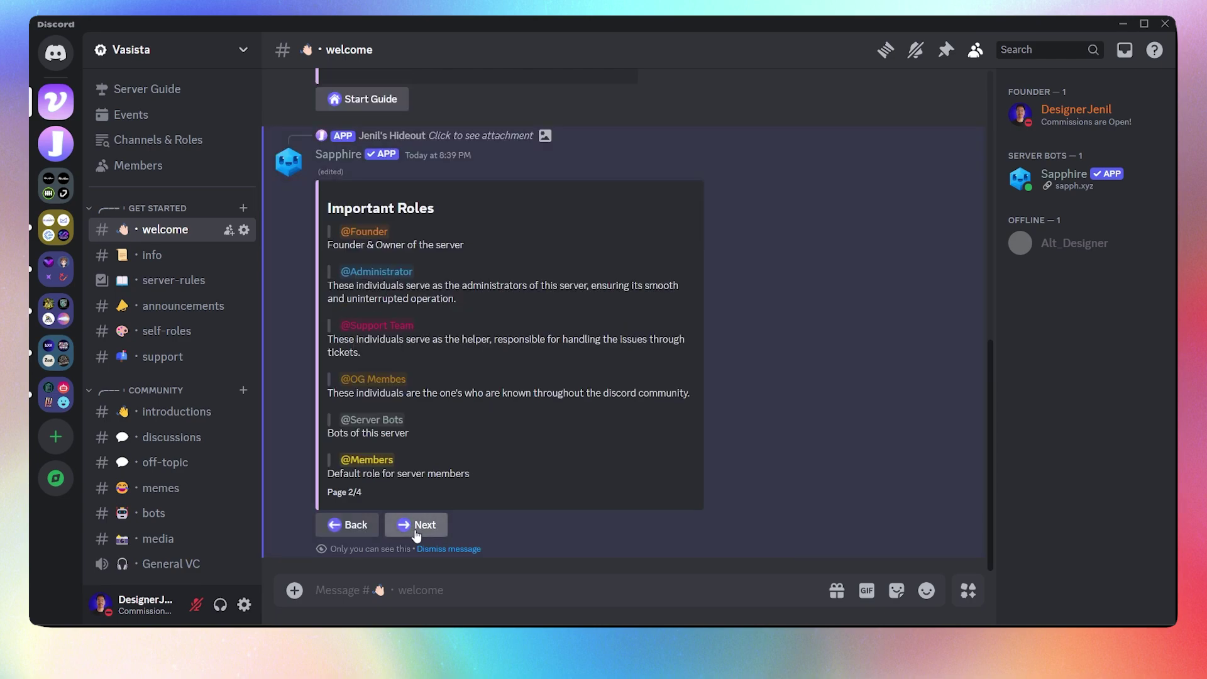
{"action": "left_click", "coordinate": [416, 532]}
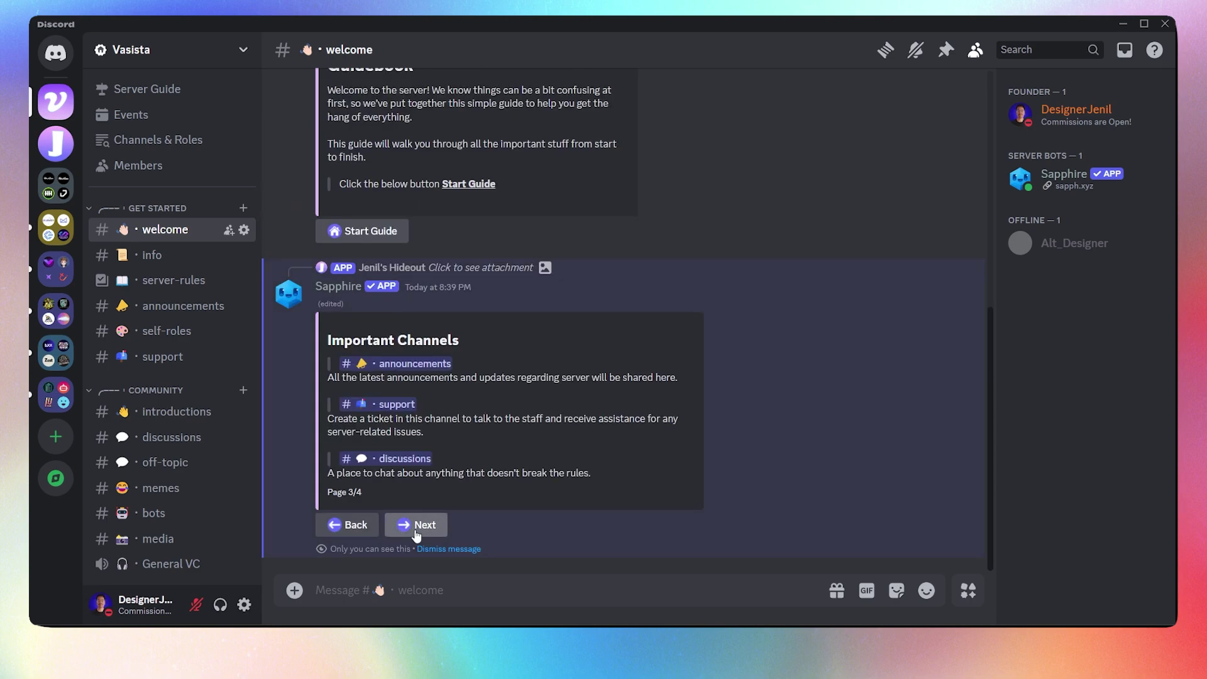
{"action": "left_click", "coordinate": [415, 528]}
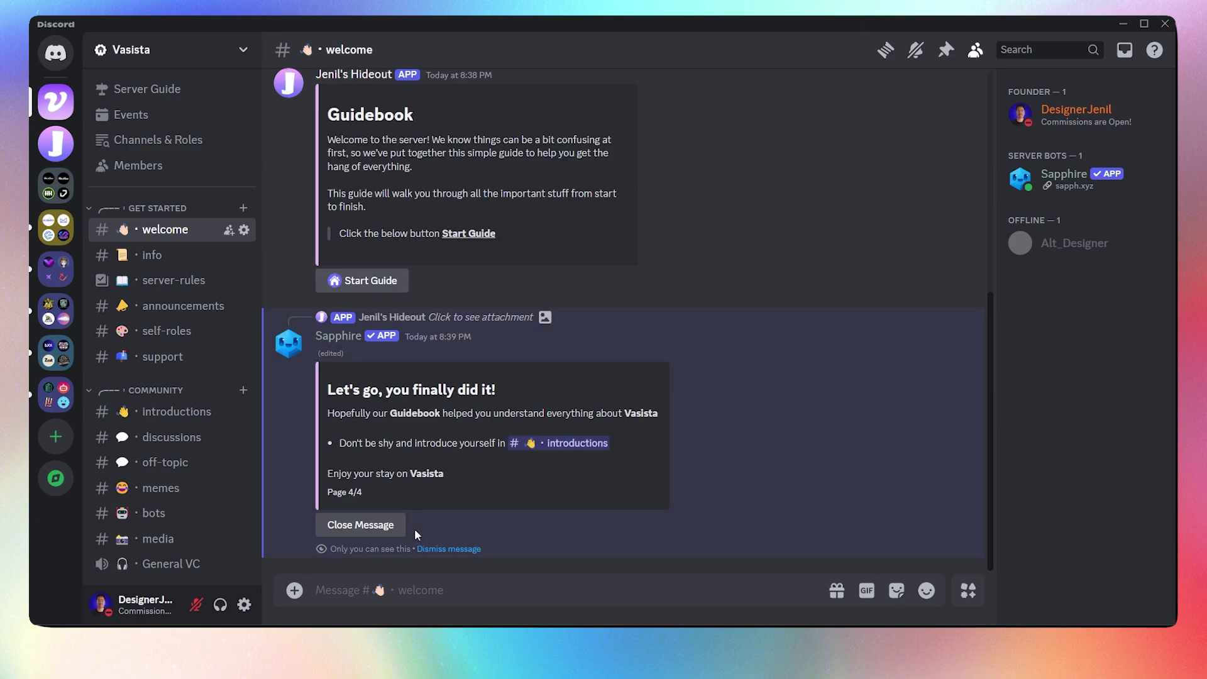
{"action": "left_click", "coordinate": [374, 533]}
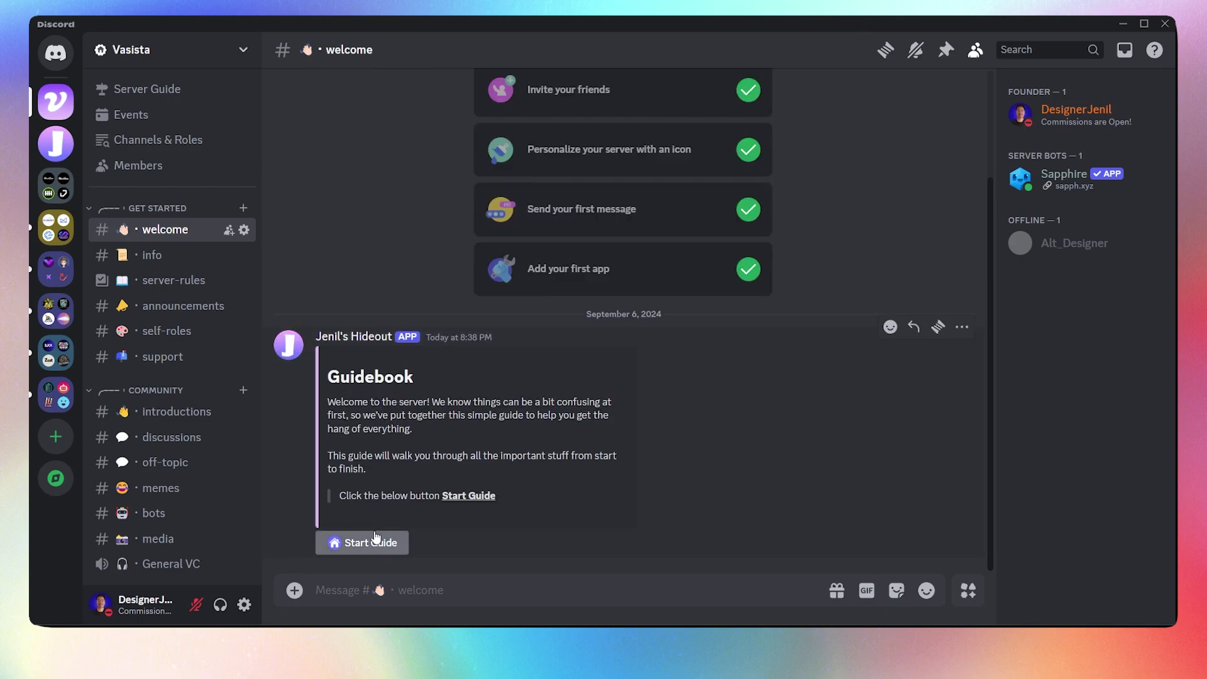